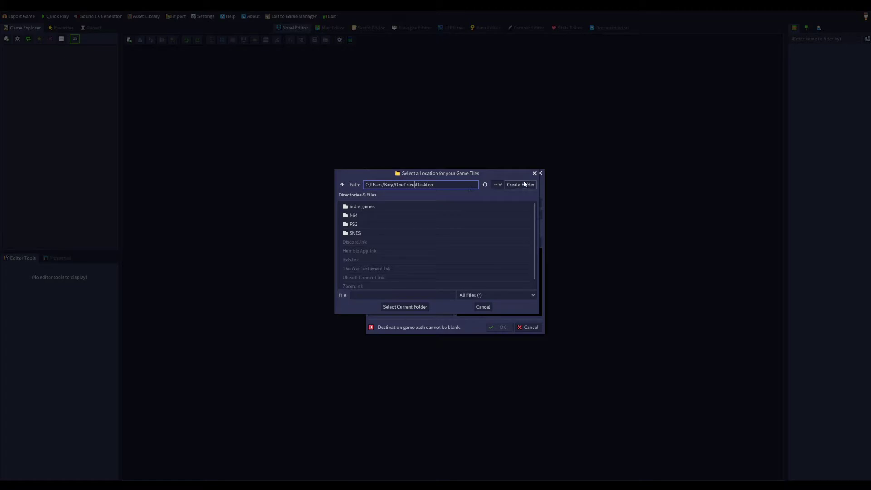
# - Create an RPG folder on the Desktop and use it as the game location
pyautogui.write('RPG')
pyautogui.press('Return')
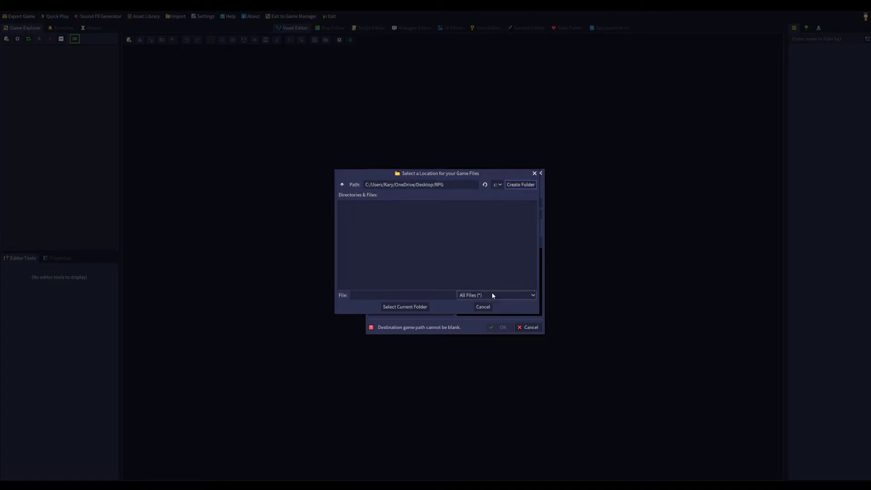
pyautogui.click(521, 185)
pyautogui.click(419, 257)
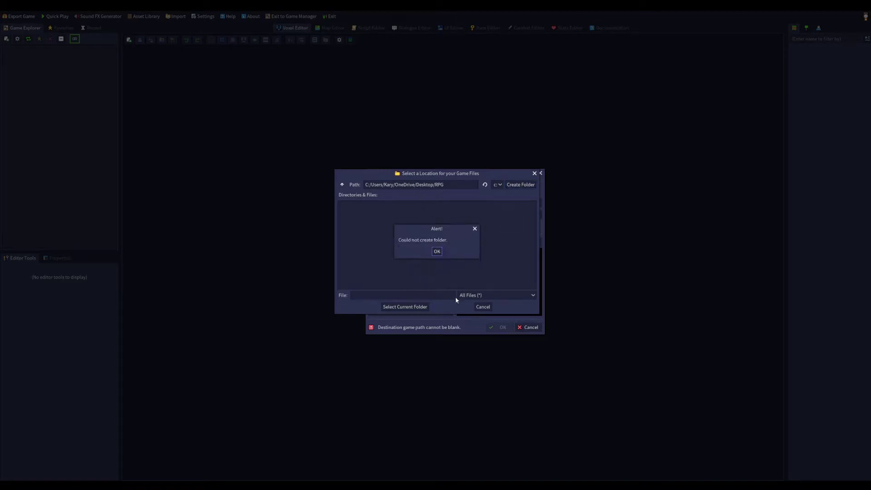
pyautogui.click(437, 251)
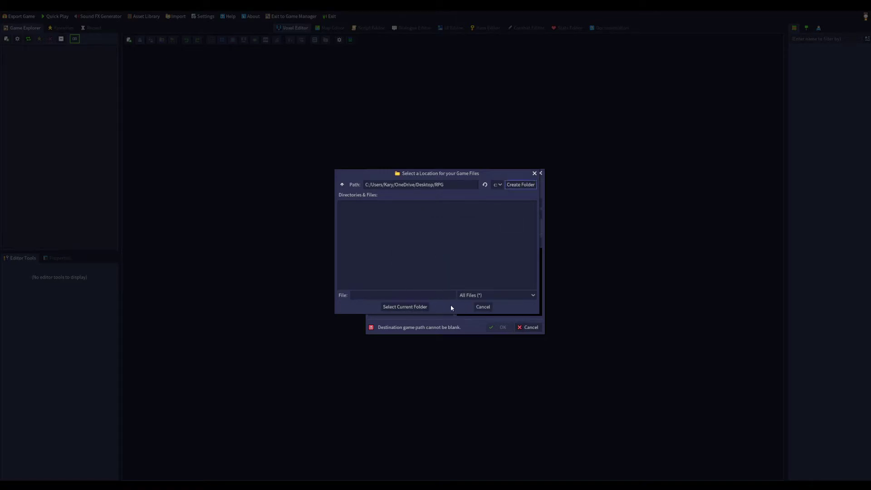
pyautogui.click(423, 307)
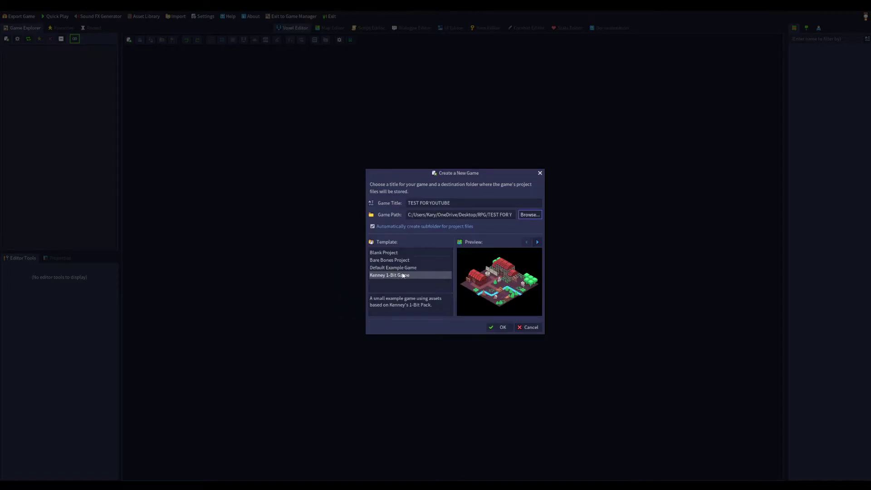
# - Create TEST FOR YOUTUBE from the Bare Bones Project template, dismiss the help popup, and select grass
pyautogui.click(412, 260)
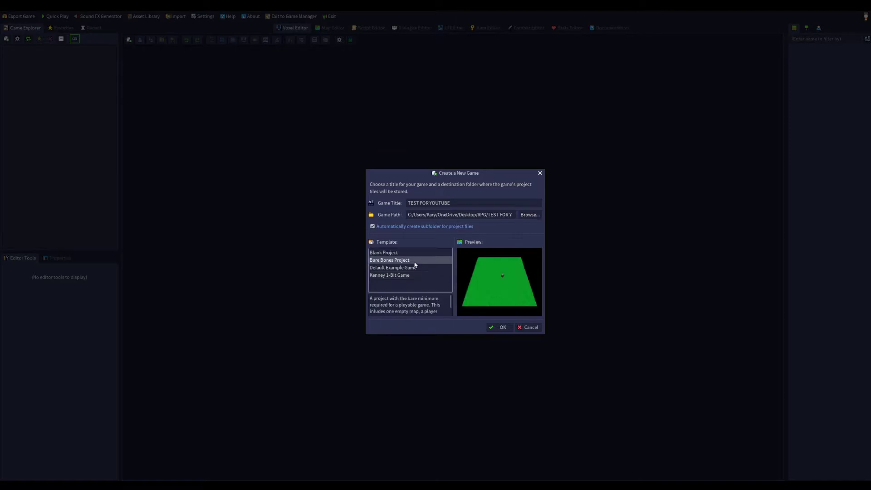
pyautogui.click(401, 267)
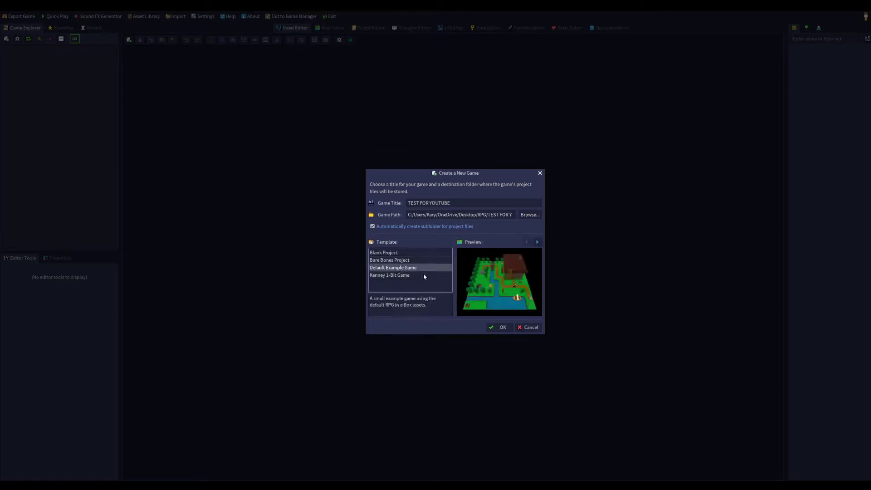
pyautogui.click(413, 262)
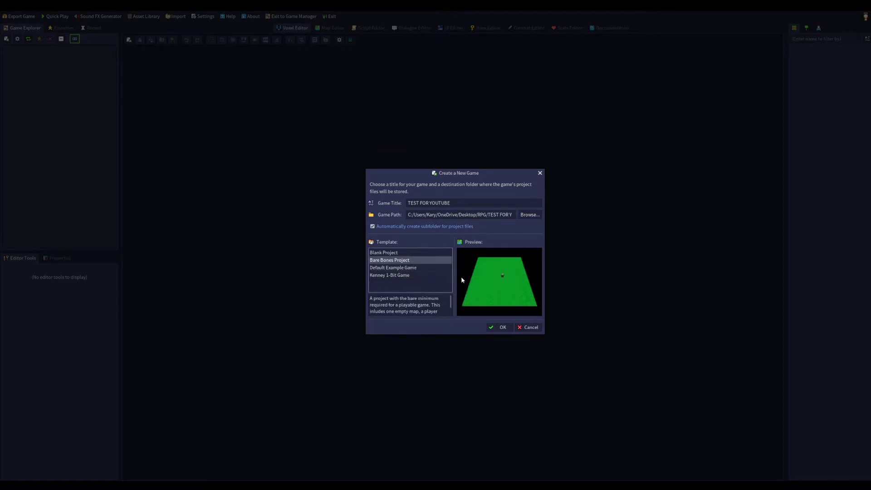
pyautogui.click(504, 328)
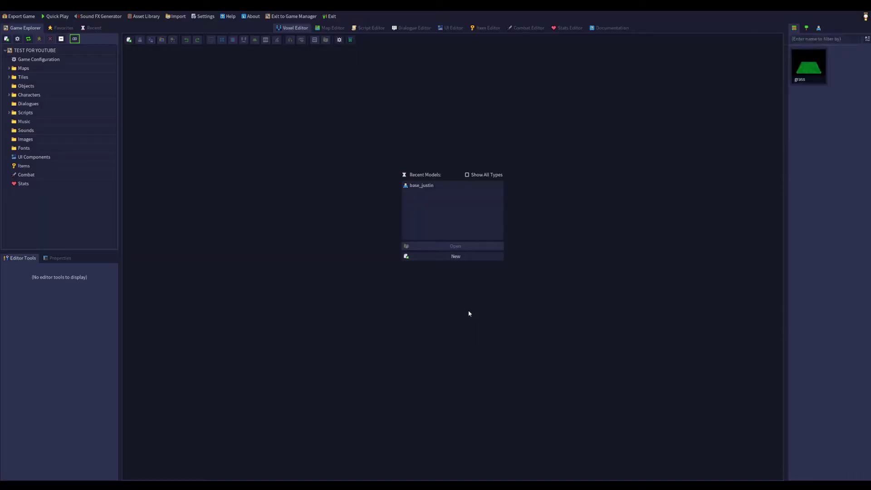
pyautogui.click(421, 186)
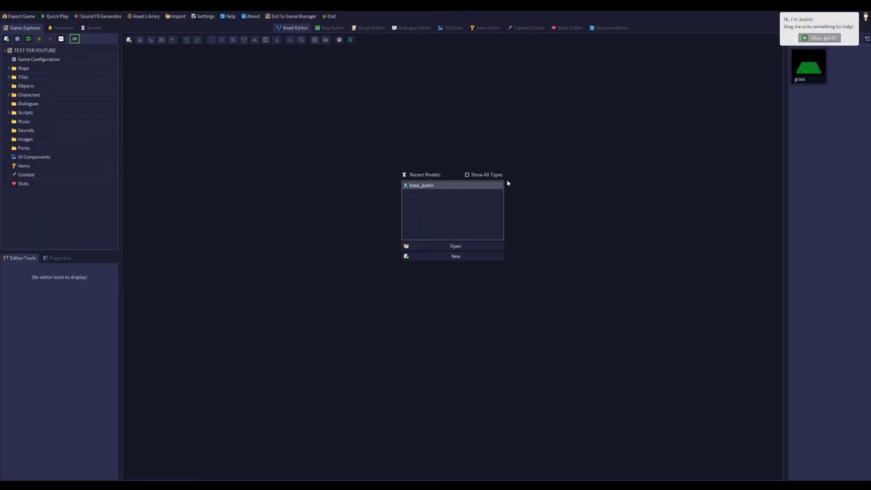
pyautogui.click(800, 37)
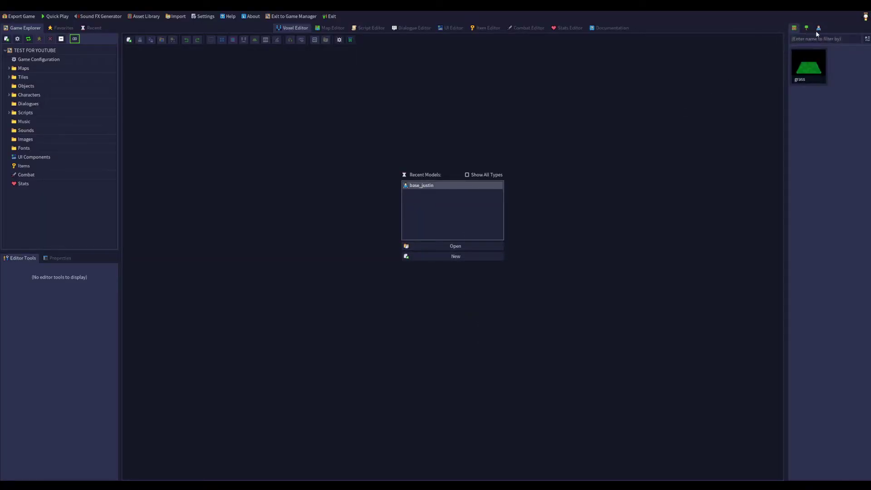
pyautogui.click(800, 80)
# - Open the grass tile and place a dark-blue voxel box plus scattered blue cubes on it
pyautogui.doubleClick(800, 80)
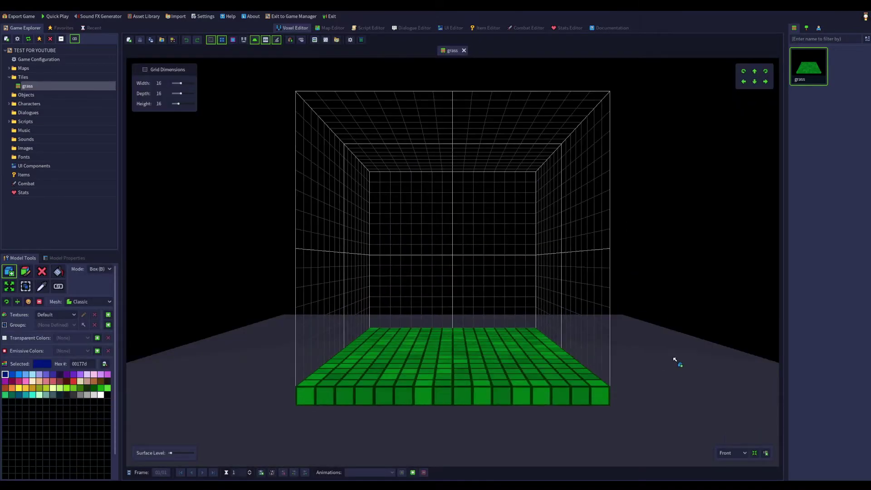
pyautogui.moveTo(657, 380); pyautogui.dragTo(589, 319, button='middle')
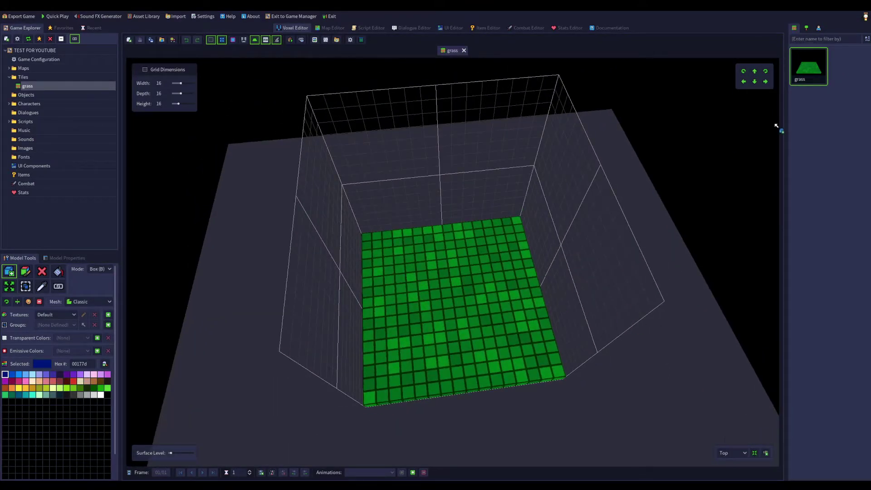
pyautogui.click(755, 74)
pyautogui.click(755, 83)
pyautogui.click(755, 83)
pyautogui.click(416, 320)
pyautogui.moveTo(414, 317); pyautogui.dragTo(515, 291)
pyautogui.click(440, 334)
pyautogui.click(398, 247)
pyautogui.click(606, 258)
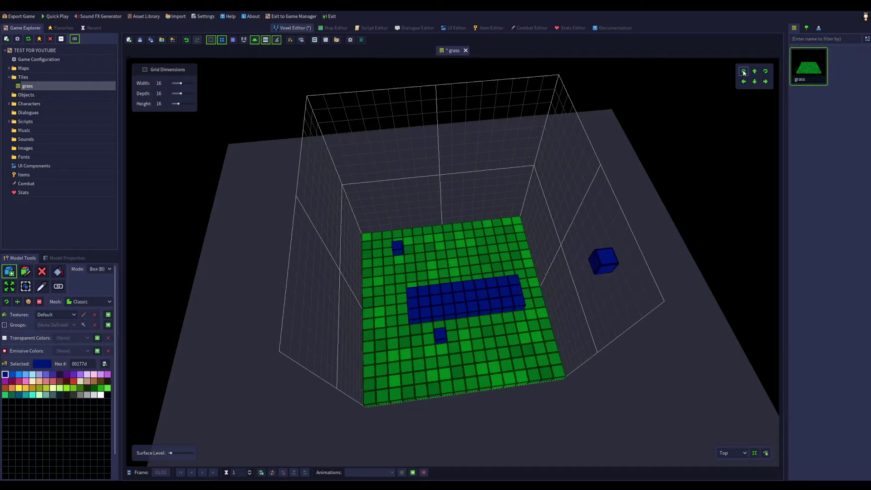
# - Rotate the model a full turn and stack a second blue voxel on the lone cube
pyautogui.click(744, 71)
pyautogui.click(743, 71)
pyautogui.click(743, 72)
pyautogui.click(744, 72)
pyautogui.click(603, 262)
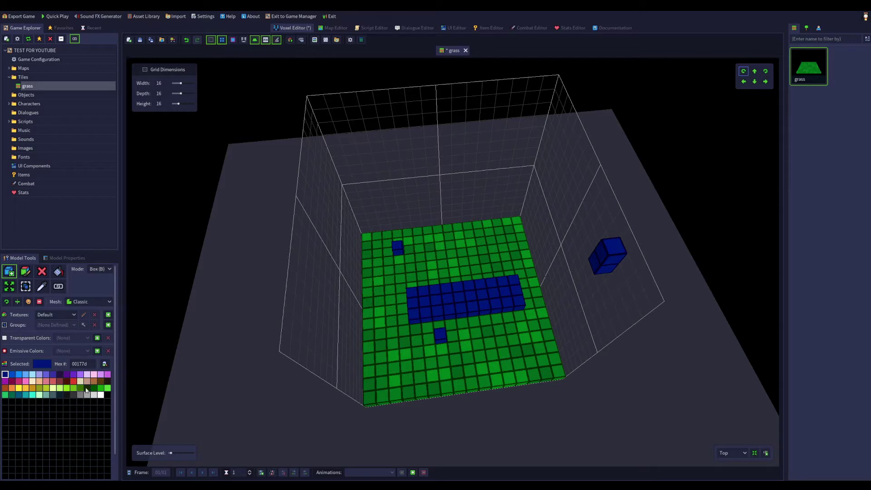
# - Add green voxels around and on top of the blue cubes
pyautogui.click(101, 389)
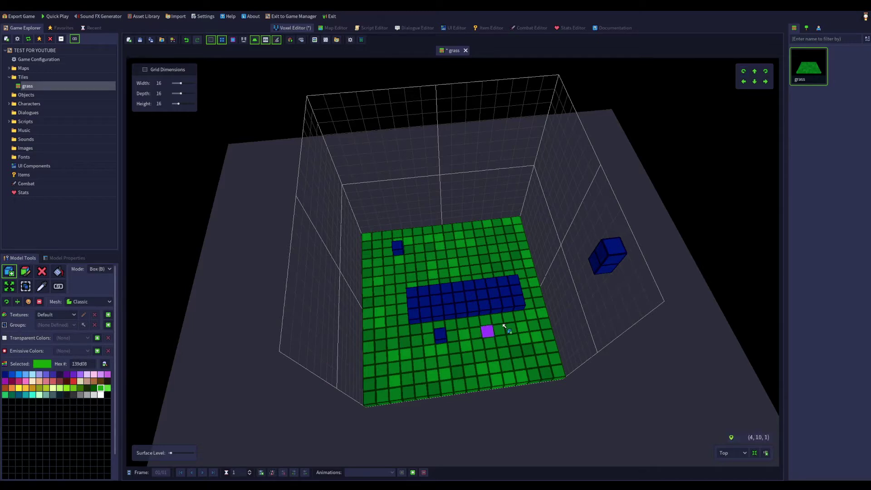
pyautogui.click(608, 266)
pyautogui.click(612, 245)
pyautogui.click(602, 258)
pyautogui.click(599, 267)
pyautogui.click(602, 274)
pyautogui.moveTo(607, 267); pyautogui.dragTo(447, 224, button='right')
pyautogui.click(312, 178)
pyautogui.click(305, 197)
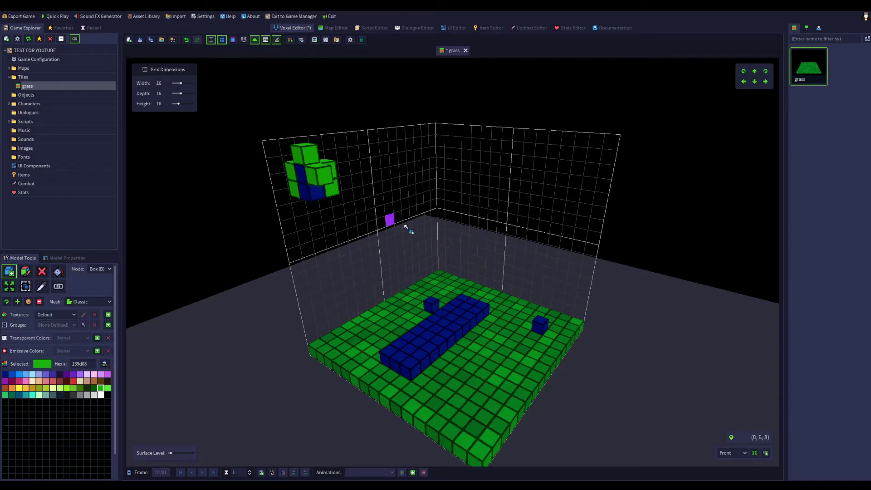
# - With the Delete tool, remove the boxed voxel group and the floating green voxels
pyautogui.click(41, 271)
pyautogui.moveTo(321, 172); pyautogui.dragTo(308, 185)
pyautogui.moveTo(308, 186); pyautogui.dragTo(467, 249, button='middle')
pyautogui.click(592, 227)
pyautogui.click(612, 211)
pyautogui.click(610, 230)
pyautogui.click(606, 239)
pyautogui.click(585, 236)
# - Delete the remaining blue voxels and check that the grass slab is clear
pyautogui.click(401, 262)
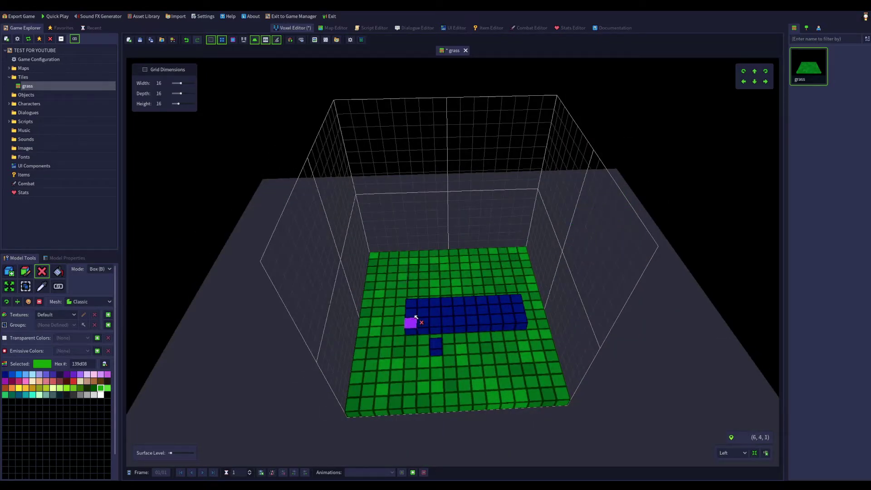
pyautogui.moveTo(412, 304); pyautogui.dragTo(521, 317)
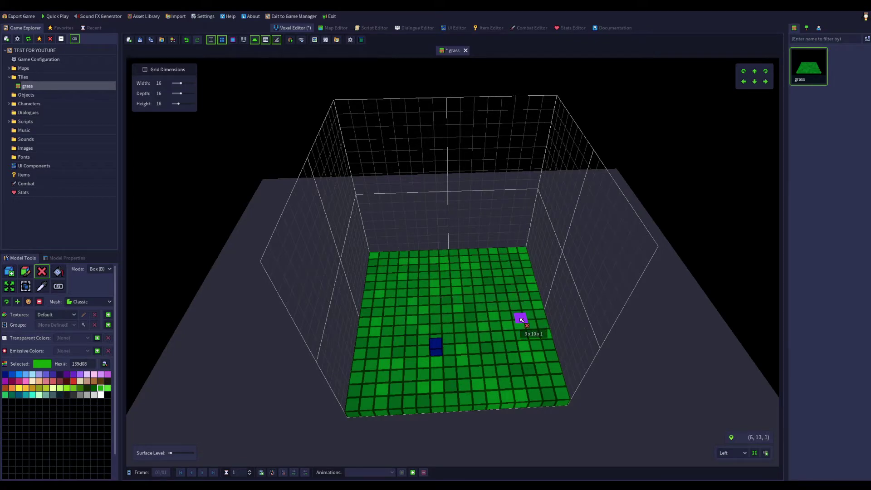
pyautogui.click(437, 348)
pyautogui.moveTo(606, 281); pyautogui.dragTo(510, 266, button='middle')
pyautogui.moveTo(509, 266); pyautogui.dragTo(643, 267, button='right')
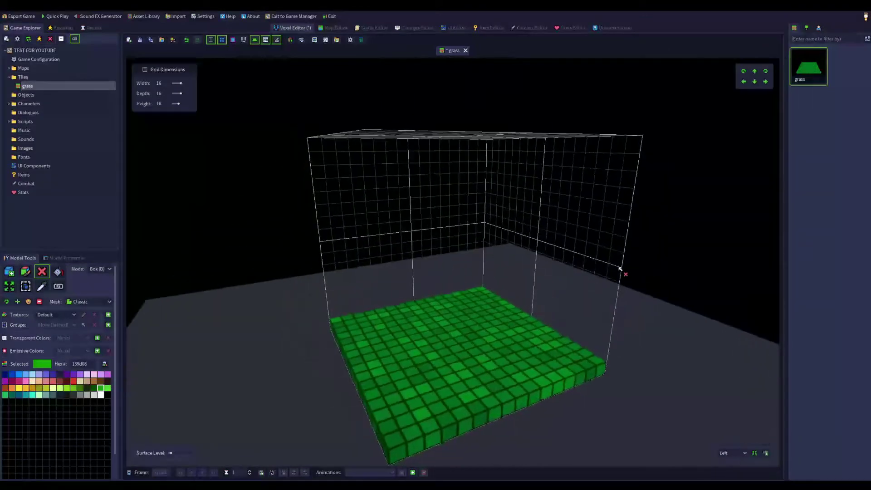
# - Select the grass slab's voxels and review the Model Properties before returning to Model Tools
pyautogui.click(28, 290)
pyautogui.moveTo(334, 320); pyautogui.dragTo(602, 370)
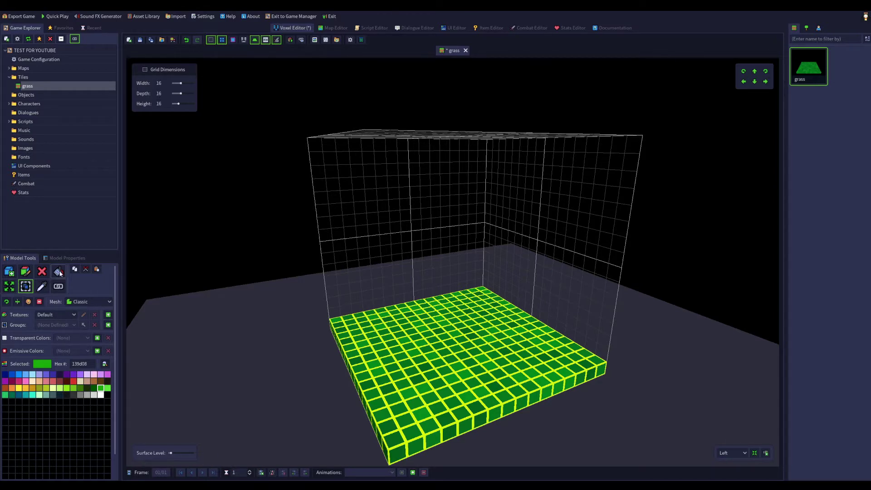
pyautogui.click(70, 259)
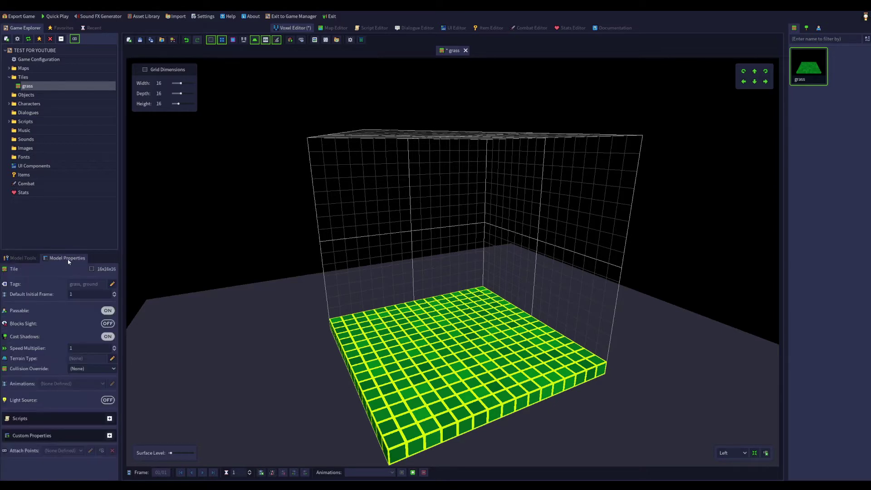
pyautogui.click(23, 259)
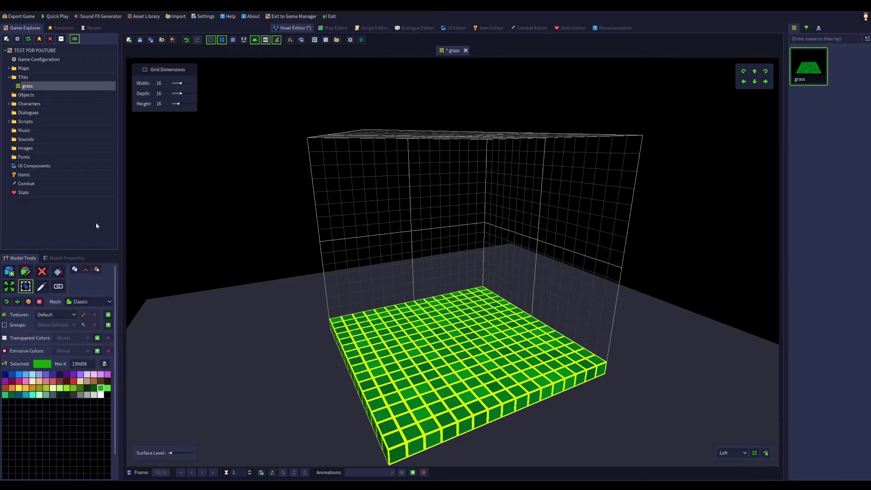
pyautogui.moveTo(204, 201); pyautogui.dragTo(183, 275, button='middle')
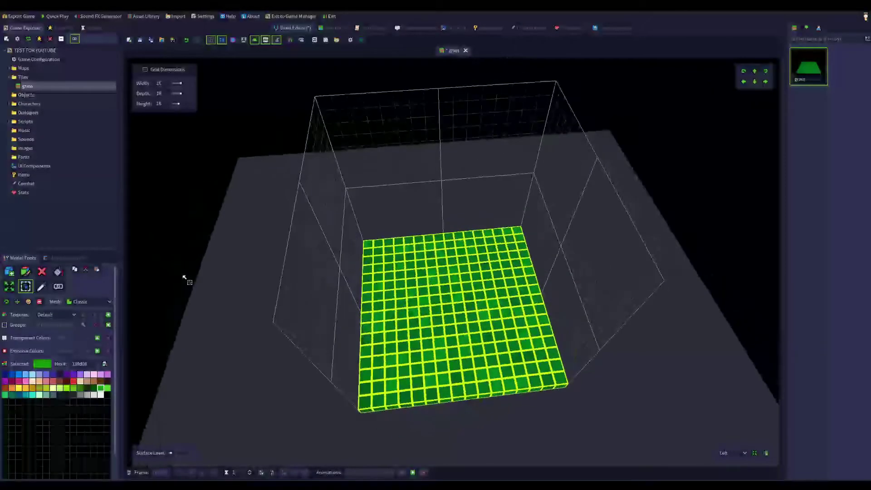
pyautogui.moveTo(281, 152); pyautogui.dragTo(255, 162, button='right')
# - Expand the Maps folder and select the overworld map
pyautogui.click(15, 68)
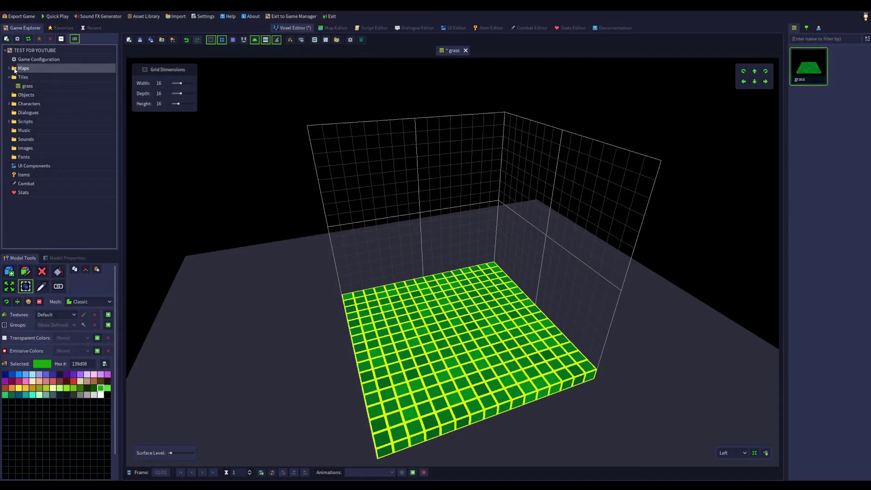
pyautogui.click(9, 69)
pyautogui.click(14, 78)
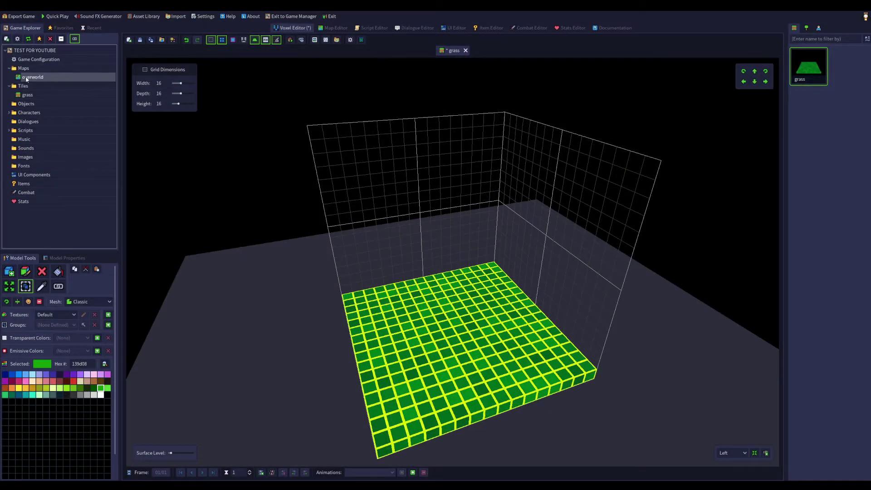
# - Open the overworld map and paint a strip of grass tiles beside it
pyautogui.doubleClick(38, 79)
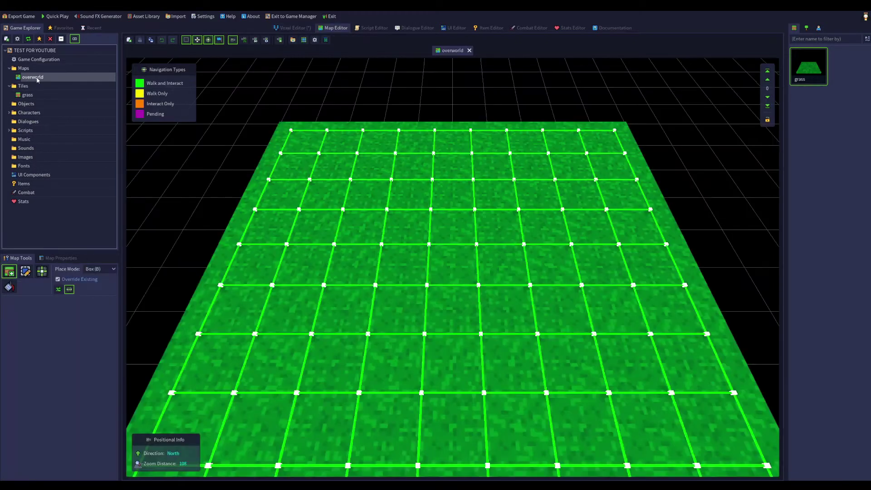
pyautogui.scroll(-10, 338, 201)
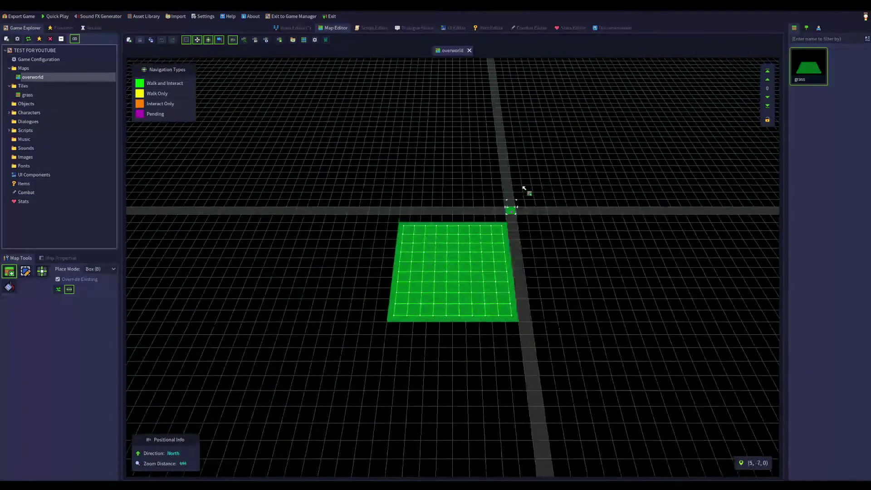
pyautogui.moveTo(514, 230); pyautogui.dragTo(590, 313)
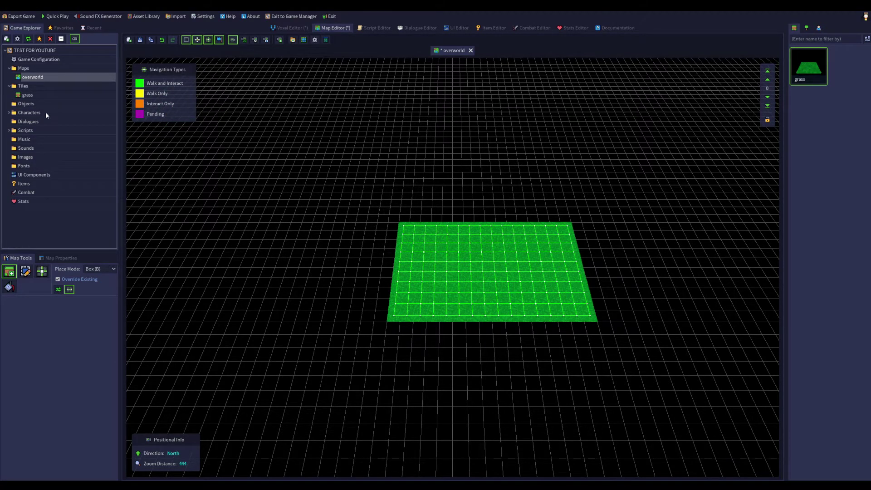
# - Expand the Characters folder and open base_justin in the voxel editor
pyautogui.click(18, 112)
pyautogui.click(10, 114)
pyautogui.click(40, 122)
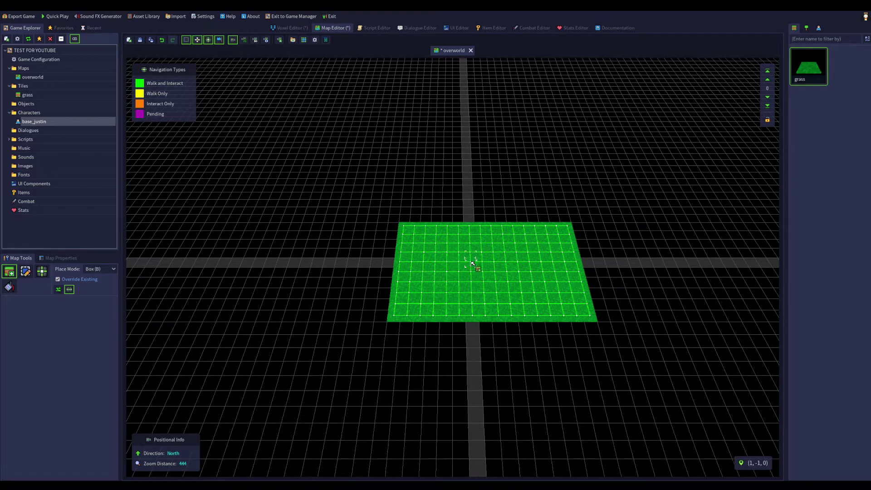
pyautogui.doubleClick(63, 122)
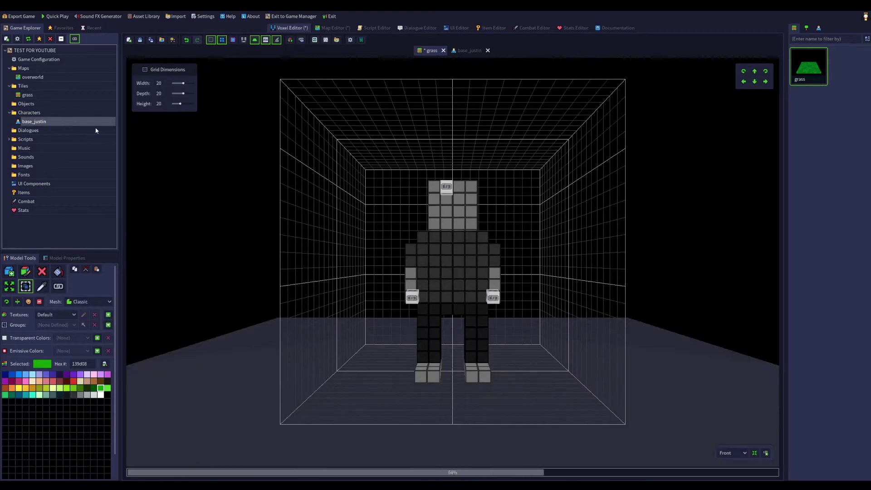
# - Place a row of purple 6a31ca voxels across base_justin's shoulders in Box mode
pyautogui.moveTo(548, 175); pyautogui.dragTo(454, 190, button='middle')
pyautogui.moveTo(456, 192); pyautogui.dragTo(546, 182, button='right')
pyautogui.moveTo(545, 182); pyautogui.dragTo(554, 185, button='middle')
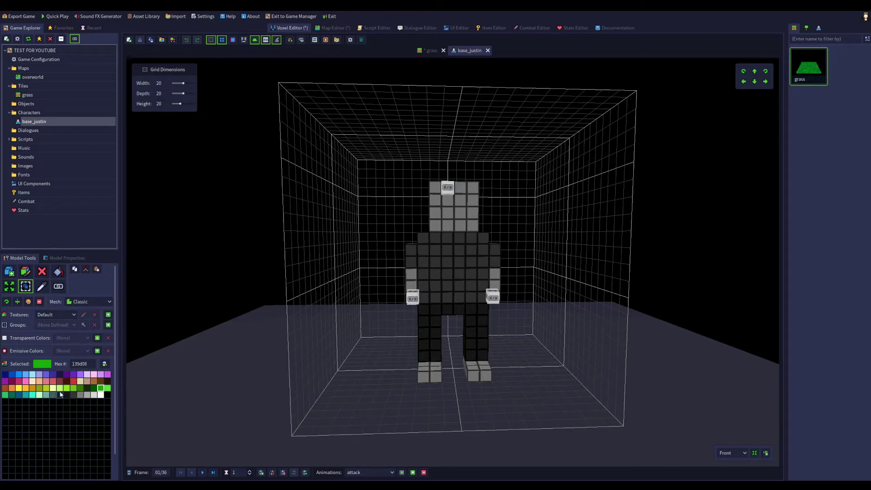
pyautogui.click(74, 374)
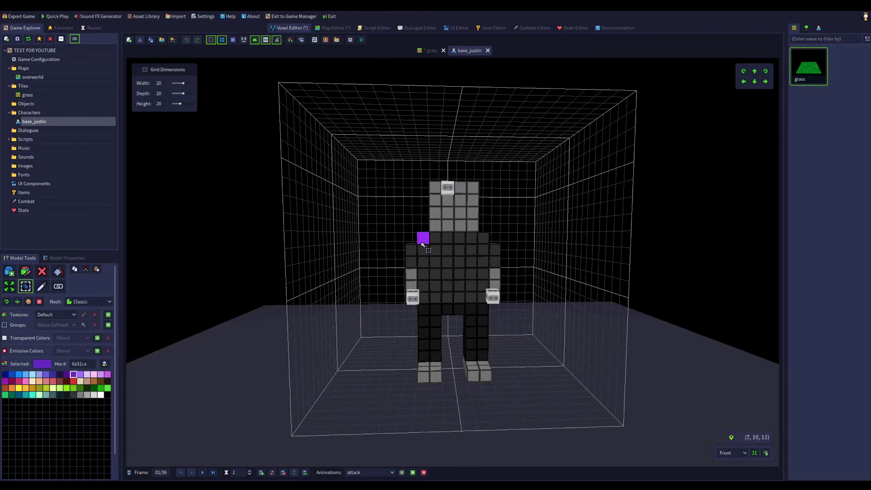
pyautogui.moveTo(424, 238); pyautogui.dragTo(482, 242)
pyautogui.click(482, 241)
pyautogui.click(472, 241)
pyautogui.click(459, 240)
pyautogui.click(9, 275)
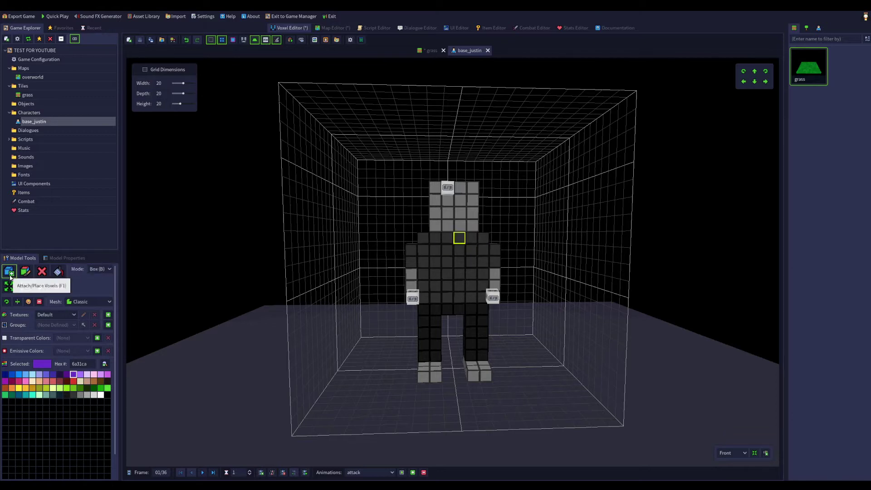
pyautogui.moveTo(423, 237); pyautogui.dragTo(482, 242)
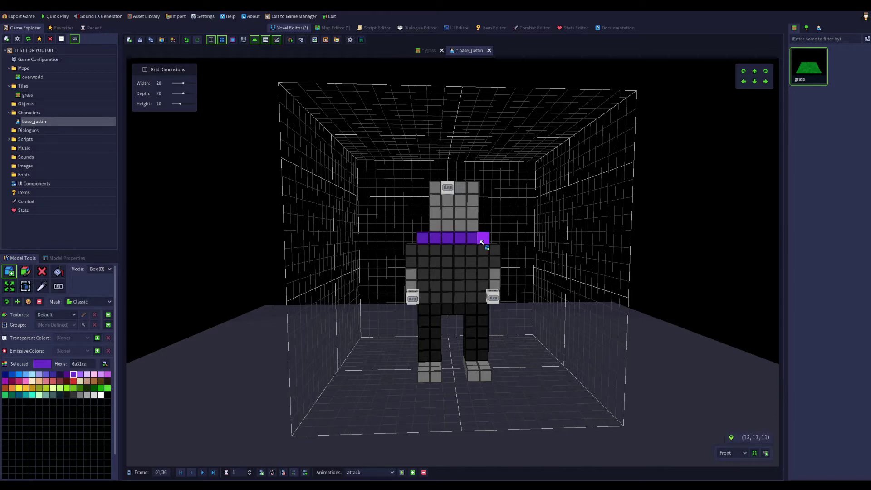
# - Extend the purple shoulder row and raise purple blocks on each shoulder and the arm
pyautogui.moveTo(590, 242); pyautogui.dragTo(501, 257, button='middle')
pyautogui.click(444, 248)
pyautogui.click(454, 247)
pyautogui.click(455, 235)
pyautogui.click(445, 241)
pyautogui.moveTo(462, 273); pyautogui.dragTo(706, 271, button='middle')
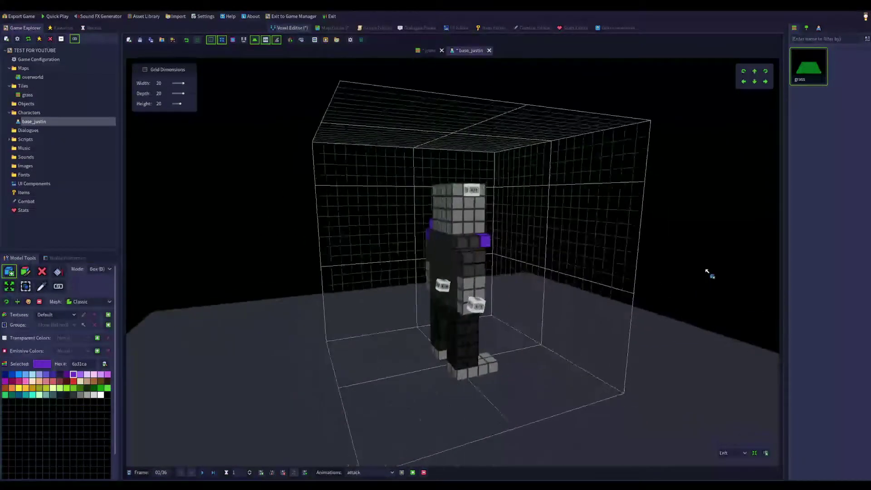
pyautogui.click(474, 280)
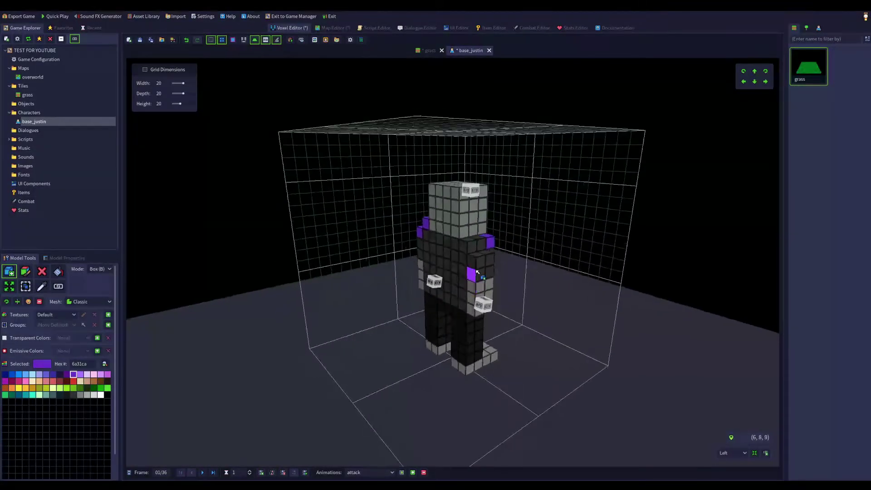
pyautogui.click(474, 240)
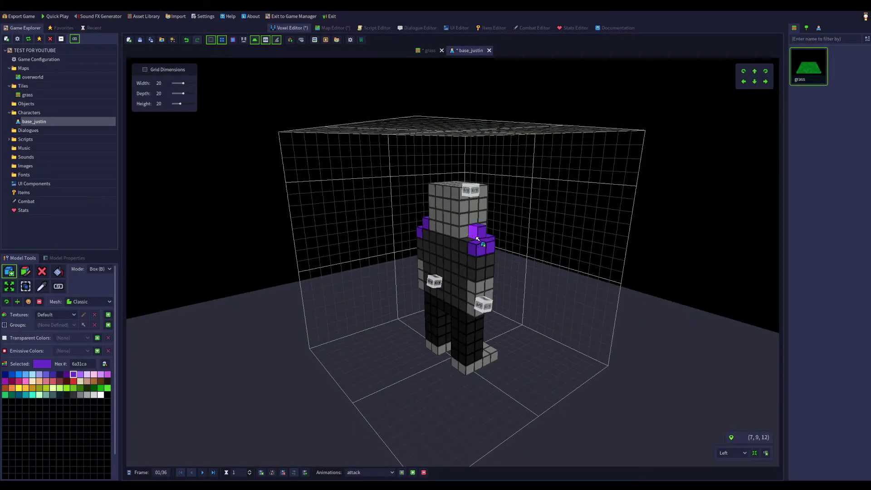
# - Add purple blocks over the back torso and arm, and a purple layer under the torso
pyautogui.moveTo(473, 267); pyautogui.dragTo(537, 255, button='middle')
pyautogui.click(429, 244)
pyautogui.moveTo(429, 245); pyautogui.dragTo(481, 294)
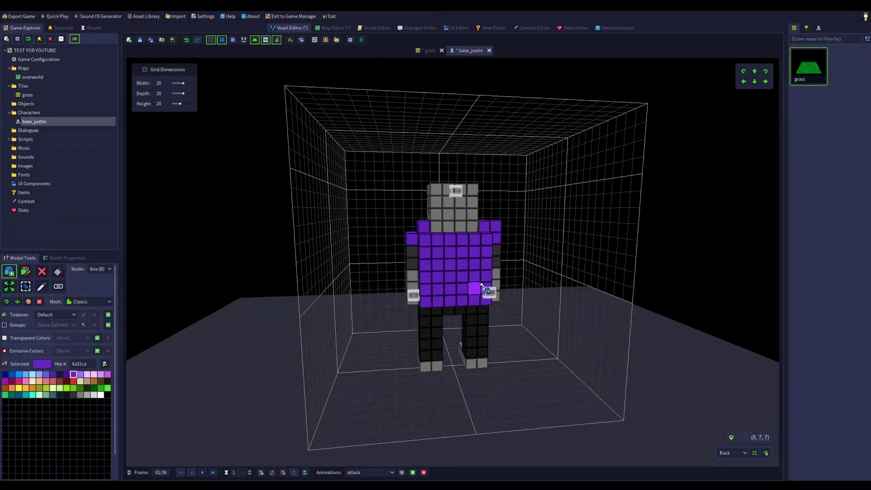
pyautogui.moveTo(497, 249); pyautogui.dragTo(496, 263)
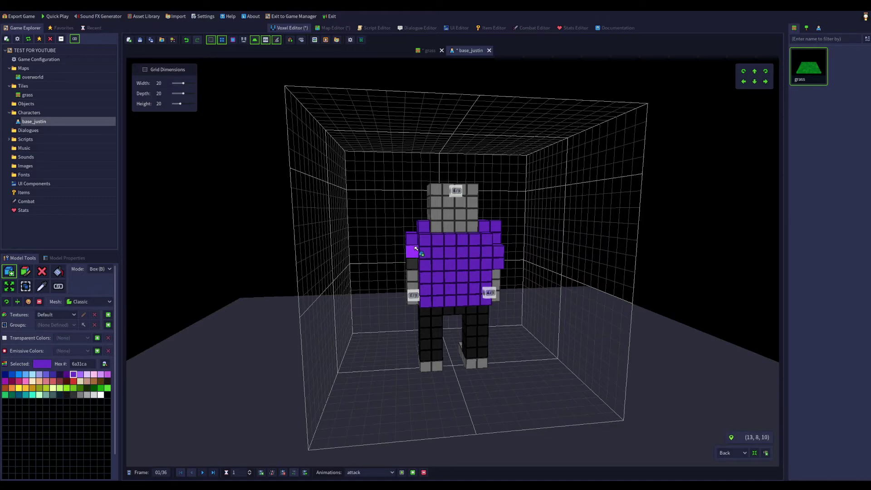
pyautogui.moveTo(424, 249); pyautogui.dragTo(536, 251, button='middle')
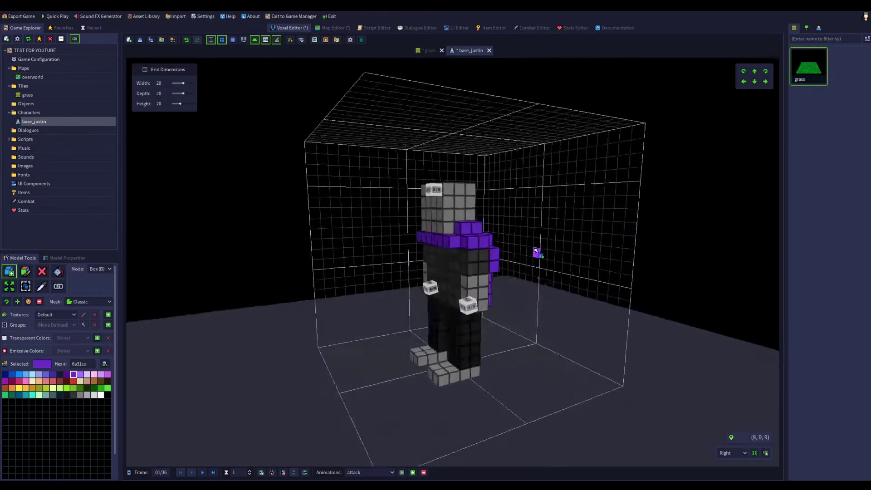
pyautogui.moveTo(482, 246); pyautogui.dragTo(492, 262, button='middle')
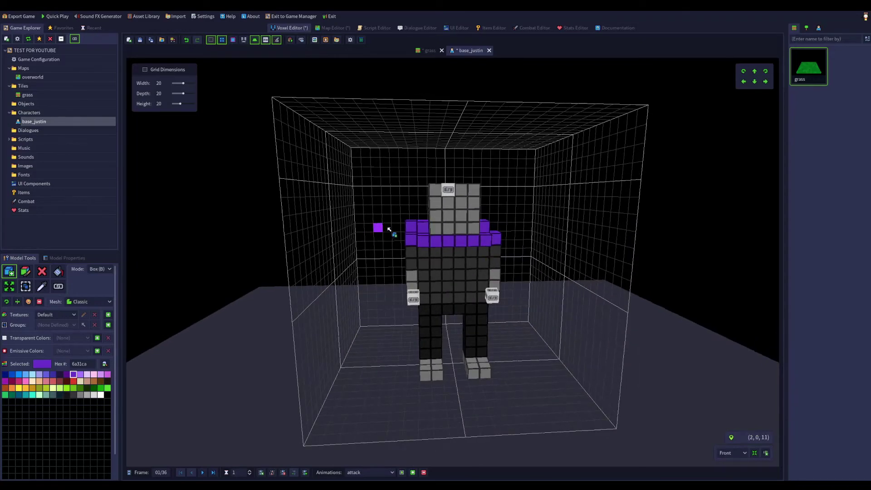
pyautogui.click(408, 230)
pyautogui.moveTo(473, 298); pyautogui.dragTo(345, 237, button='right')
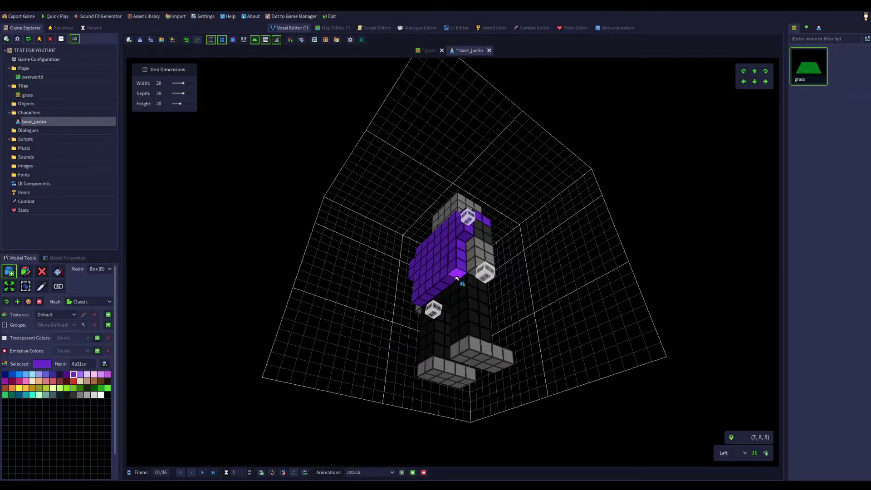
pyautogui.moveTo(455, 278); pyautogui.dragTo(422, 314)
pyautogui.moveTo(430, 312); pyautogui.dragTo(736, 385, button='middle')
pyautogui.moveTo(585, 363); pyautogui.dragTo(562, 379, button='middle')
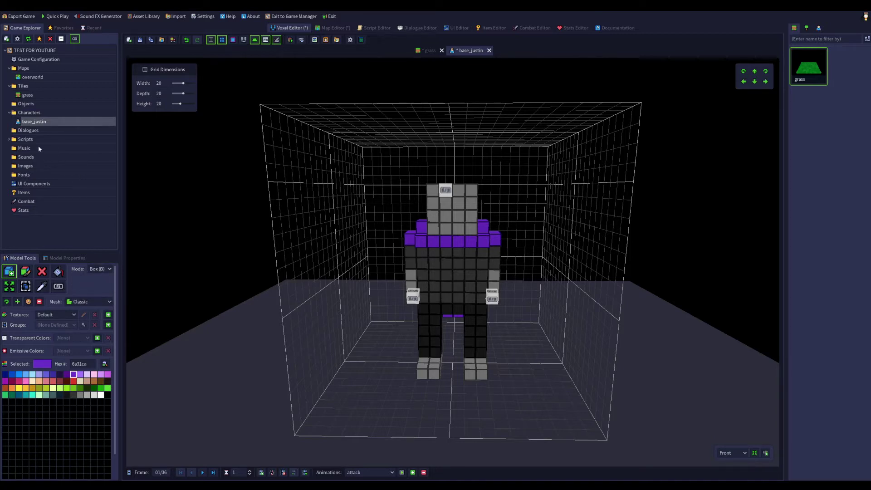
# - Browse the project's Objects, Images and Scripts folders, selecting the startup script
pyautogui.click(14, 107)
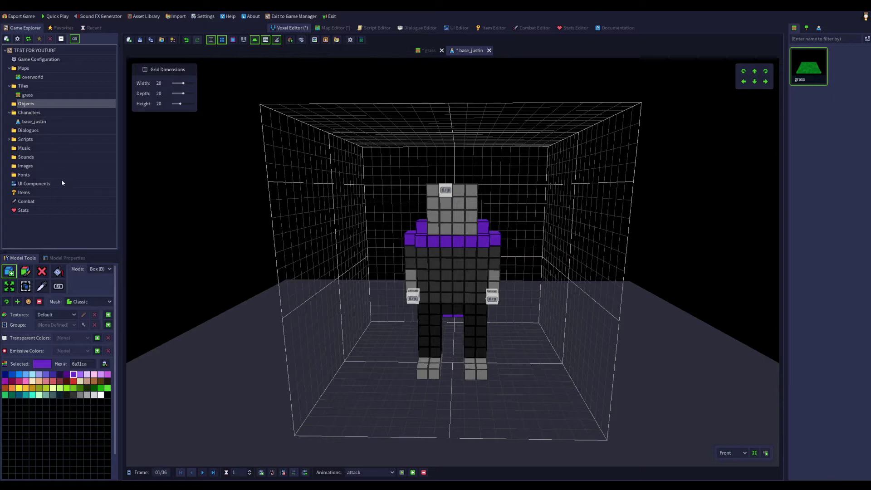
pyautogui.click(25, 166)
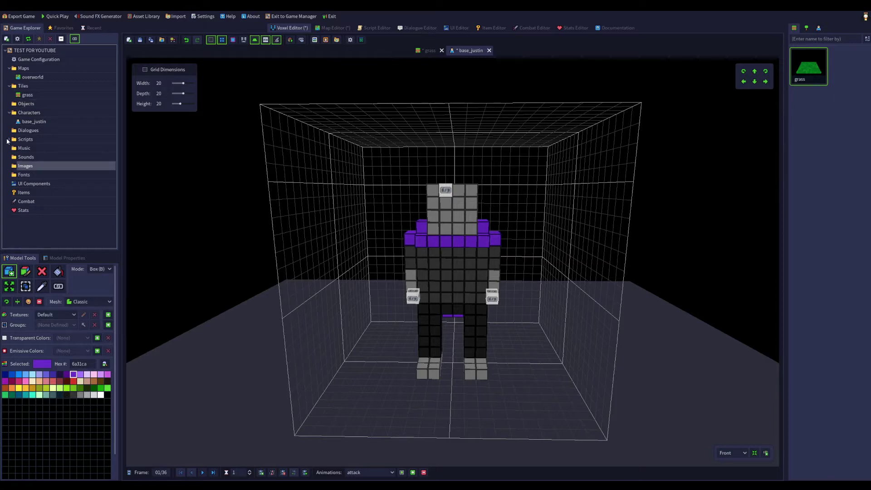
pyautogui.click(9, 139)
pyautogui.click(29, 149)
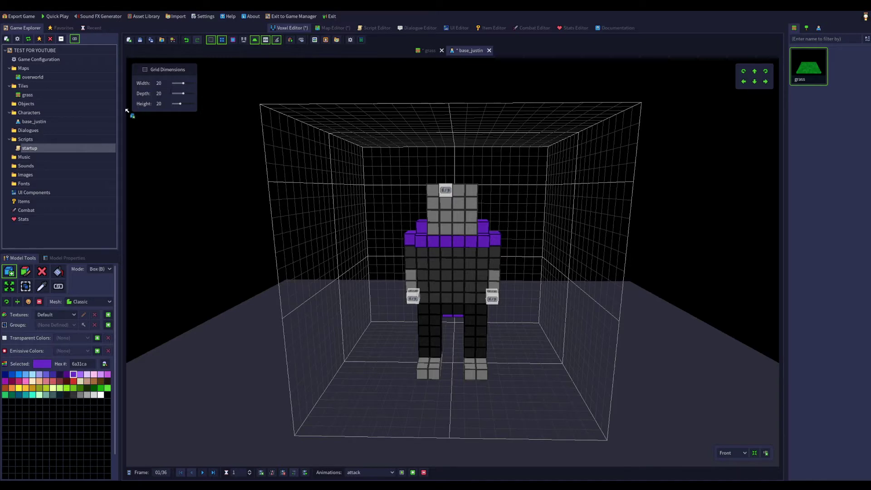
# - Widen the grid to 24 by 24 and apply the current palette to the model
pyautogui.moveTo(183, 84)
pyautogui.mouseDown()
pyautogui.moveTo(174, 84)
pyautogui.moveTo(187, 88)
pyautogui.mouseUp()
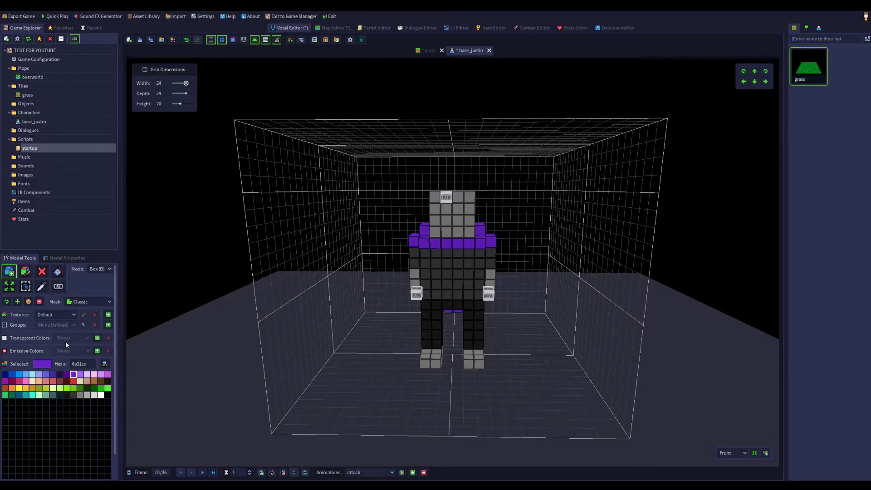
pyautogui.click(28, 302)
pyautogui.click(26, 272)
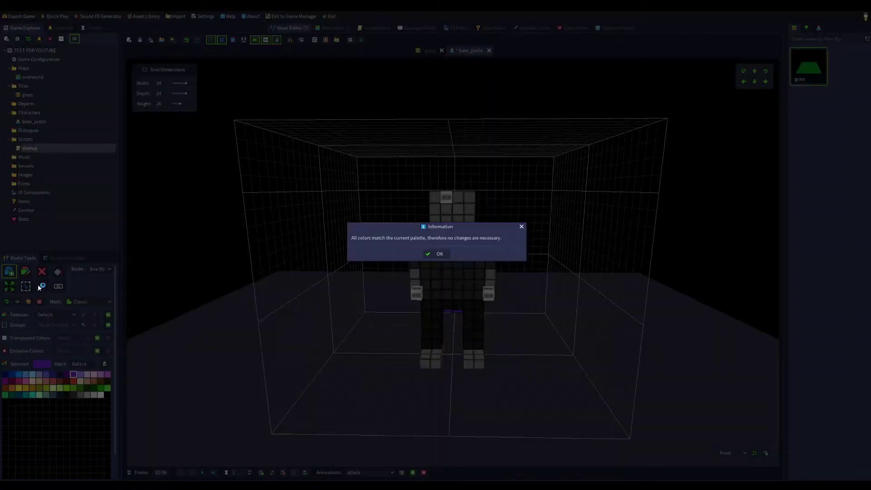
pyautogui.click(435, 255)
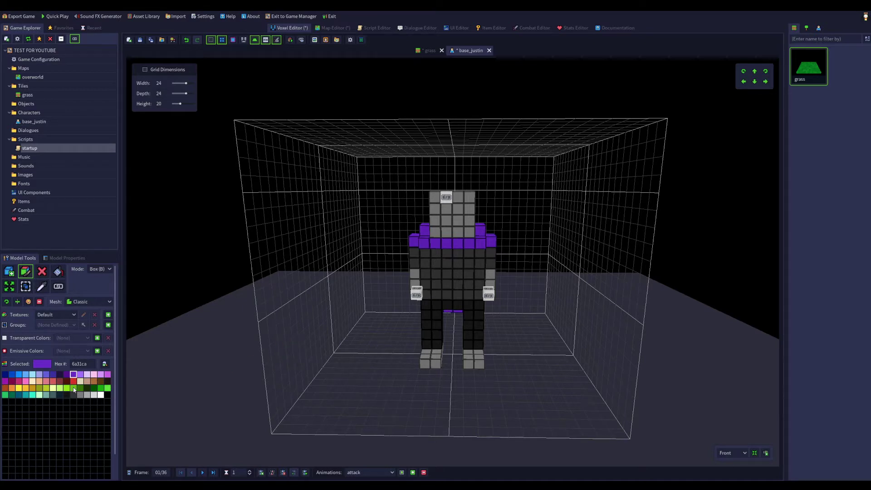
# - Paint the chest and lower torso rows white (ffffff) below the purple shoulders
pyautogui.click(12, 382)
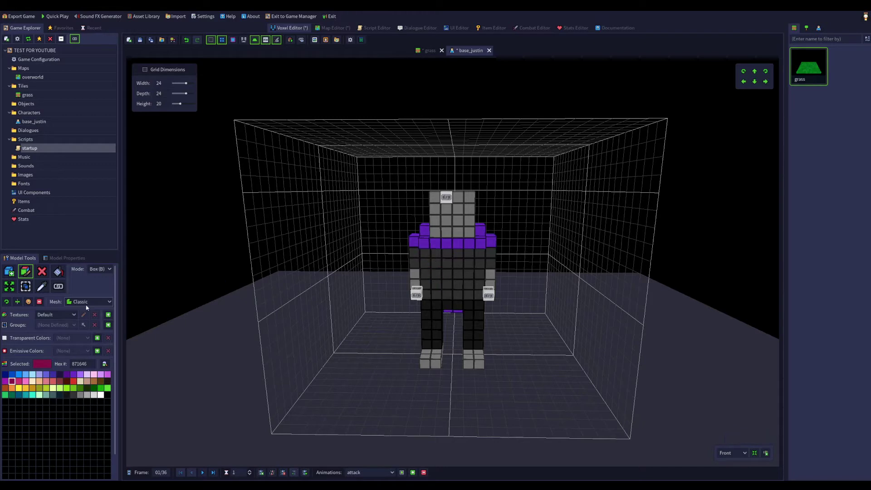
pyautogui.click(101, 395)
pyautogui.moveTo(413, 253); pyautogui.dragTo(490, 263)
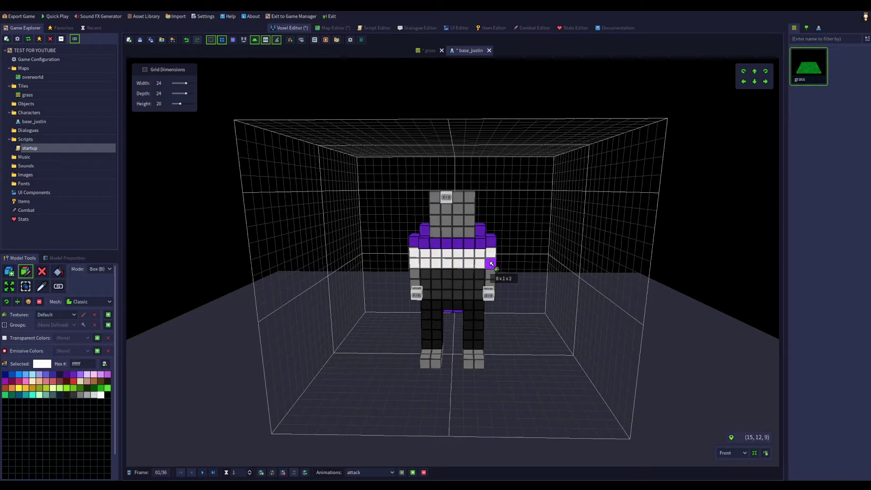
pyautogui.moveTo(484, 290)
pyautogui.mouseDown(button='middle')
pyautogui.moveTo(402, 298)
pyautogui.moveTo(485, 287)
pyautogui.mouseUp(button='middle')
pyautogui.moveTo(477, 276)
pyautogui.mouseDown()
pyautogui.moveTo(424, 276)
pyautogui.moveTo(478, 293)
pyautogui.mouseUp()
pyautogui.click(425, 294)
pyautogui.click(435, 284)
pyautogui.click(437, 293)
pyautogui.moveTo(443, 294); pyautogui.dragTo(606, 292, button='middle')
pyautogui.moveTo(608, 294); pyautogui.dragTo(562, 270, button='right')
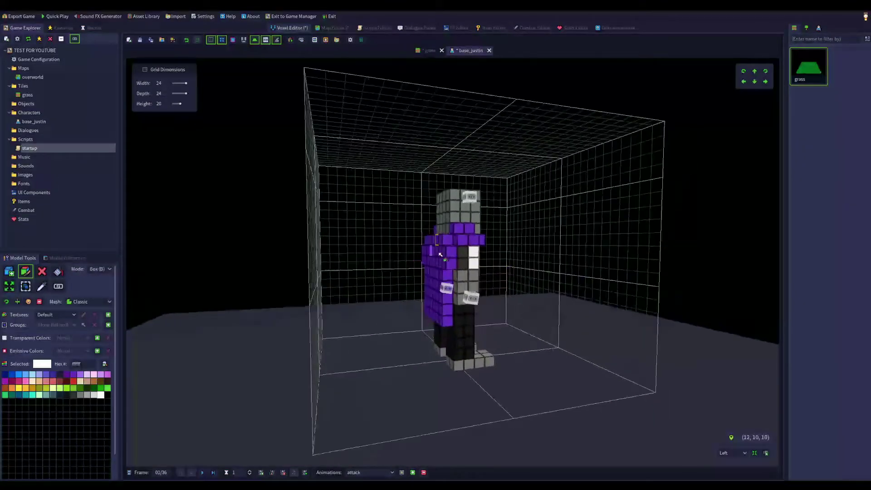
pyautogui.moveTo(430, 278); pyautogui.dragTo(358, 295, button='right')
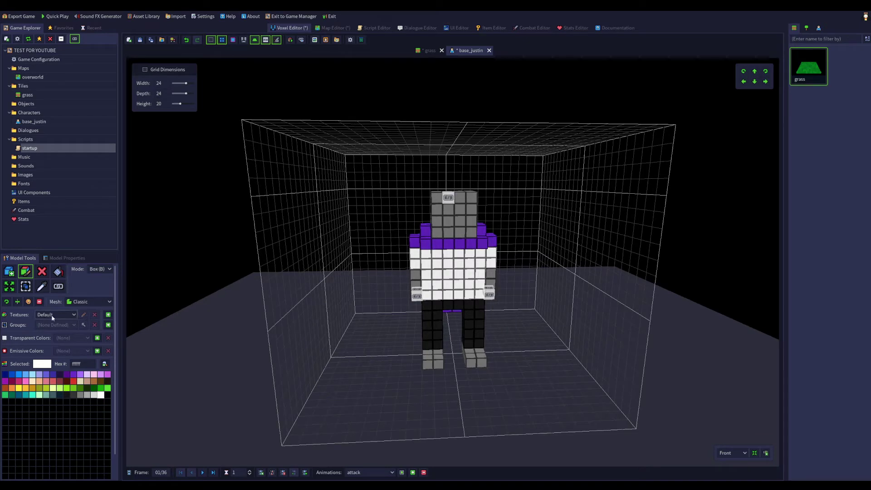
# - Box-paint the waist, both legs and the purple hip voxel teal 25e2cd
pyautogui.click(58, 271)
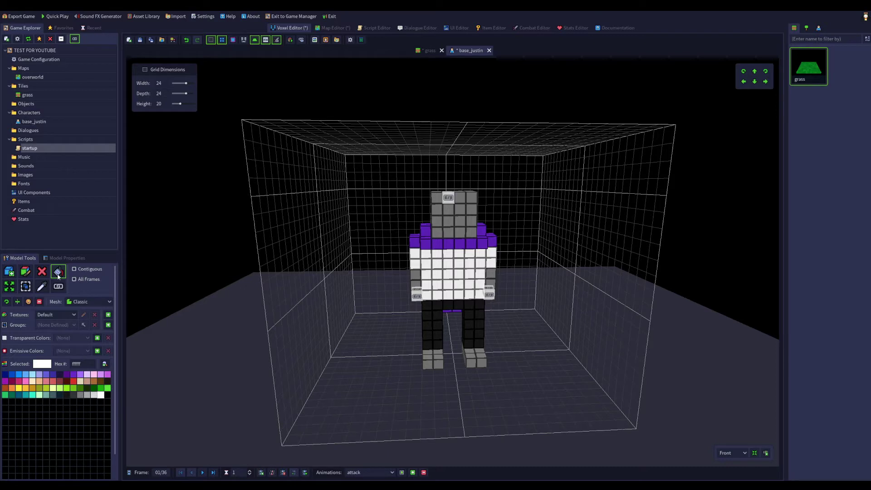
pyautogui.click(25, 272)
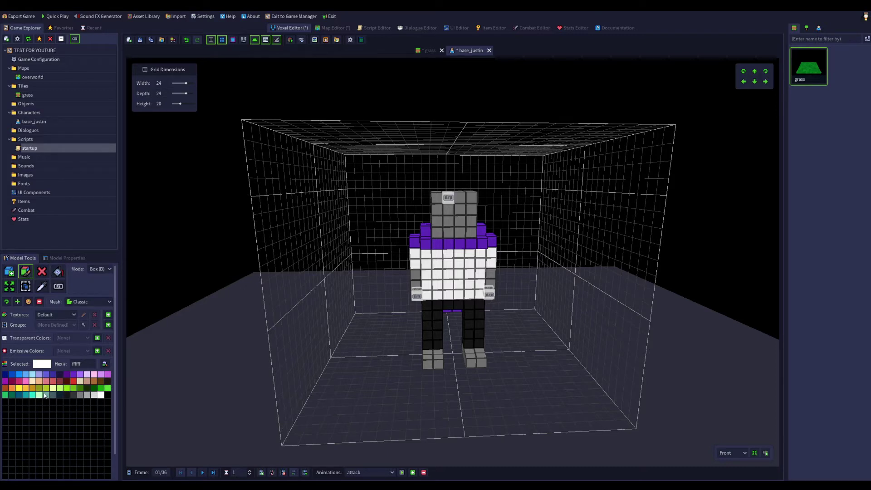
pyautogui.click(32, 394)
pyautogui.moveTo(426, 304)
pyautogui.mouseDown()
pyautogui.moveTo(473, 307)
pyautogui.moveTo(479, 342)
pyautogui.mouseUp()
pyautogui.moveTo(416, 356)
pyautogui.mouseDown(button='middle')
pyautogui.moveTo(571, 341)
pyautogui.moveTo(504, 353)
pyautogui.mouseUp(button='middle')
pyautogui.moveTo(505, 354)
pyautogui.mouseDown(button='right')
pyautogui.moveTo(455, 353)
pyautogui.moveTo(617, 340)
pyautogui.mouseUp(button='right')
pyautogui.click(456, 354)
pyautogui.moveTo(471, 344)
pyautogui.mouseDown()
pyautogui.moveTo(466, 331)
pyautogui.moveTo(430, 328)
pyautogui.moveTo(434, 352)
pyautogui.mouseUp()
pyautogui.moveTo(428, 349)
pyautogui.mouseDown(button='right')
pyautogui.moveTo(459, 325)
pyautogui.moveTo(219, 321)
pyautogui.moveTo(285, 285)
pyautogui.moveTo(349, 284)
pyautogui.mouseUp(button='right')
pyautogui.click(443, 307)
pyautogui.moveTo(450, 300); pyautogui.dragTo(448, 319, button='right')
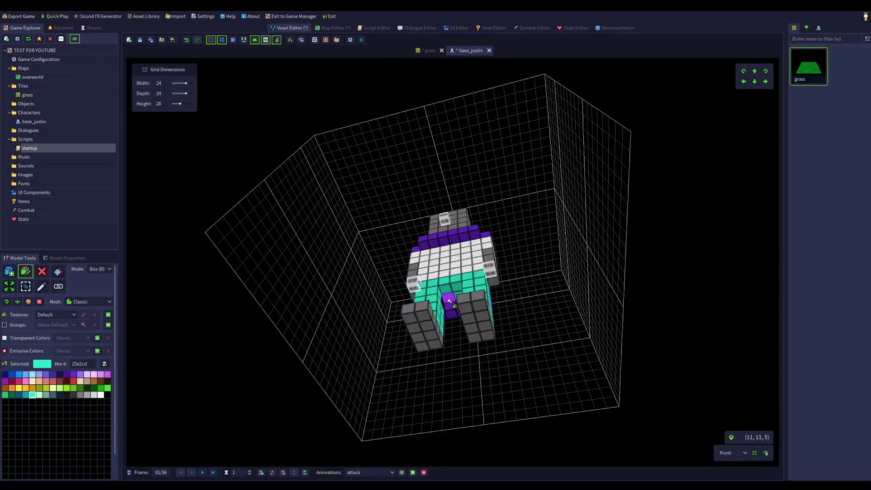
pyautogui.moveTo(444, 304); pyautogui.dragTo(354, 392, button='right')
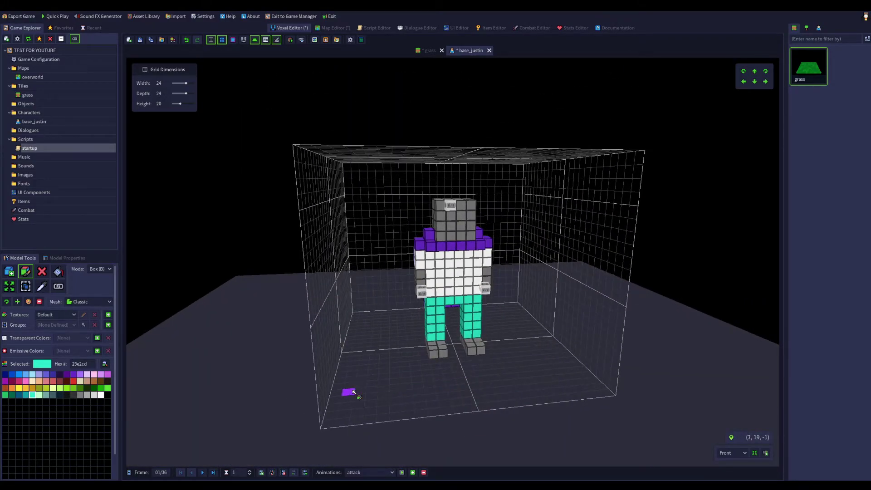
# - Pick brown ad4e1a and paint both feet and the hands brown
pyautogui.click(6, 389)
pyautogui.moveTo(434, 344)
pyautogui.mouseDown()
pyautogui.moveTo(442, 351)
pyautogui.moveTo(477, 345)
pyautogui.mouseUp()
pyautogui.moveTo(477, 346)
pyautogui.mouseDown(button='right')
pyautogui.moveTo(482, 356)
pyautogui.moveTo(543, 352)
pyautogui.mouseUp(button='right')
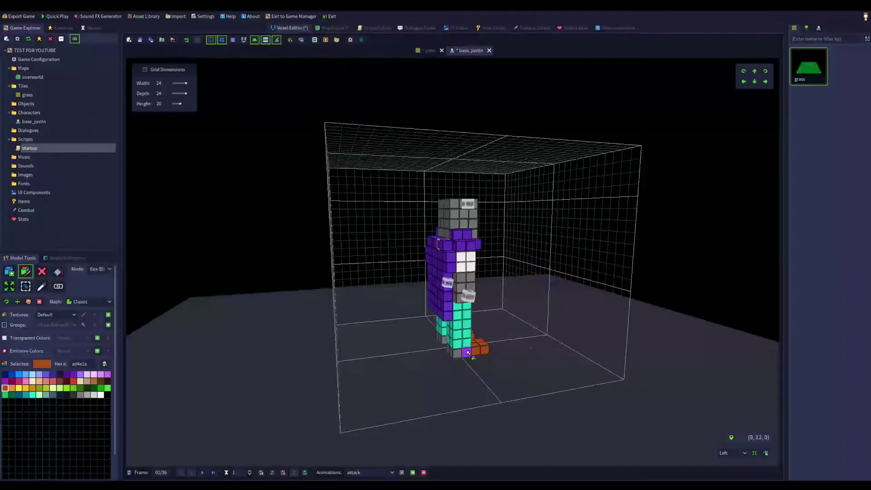
pyautogui.moveTo(460, 356); pyautogui.dragTo(453, 286, button='right')
pyautogui.moveTo(464, 285); pyautogui.dragTo(462, 299)
pyautogui.moveTo(462, 301)
pyautogui.mouseDown(button='right')
pyautogui.moveTo(387, 316)
pyautogui.moveTo(424, 308)
pyautogui.mouseUp(button='right')
pyautogui.moveTo(486, 278); pyautogui.dragTo(486, 286)
# - Paint the face, front and top of the head brown
pyautogui.moveTo(486, 286)
pyautogui.mouseDown(button='right')
pyautogui.moveTo(496, 304)
pyautogui.moveTo(406, 289)
pyautogui.moveTo(517, 264)
pyautogui.mouseUp(button='right')
pyautogui.moveTo(438, 205)
pyautogui.mouseDown()
pyautogui.moveTo(474, 210)
pyautogui.moveTo(473, 236)
pyautogui.mouseUp()
pyautogui.moveTo(522, 234); pyautogui.dragTo(366, 233, button='right')
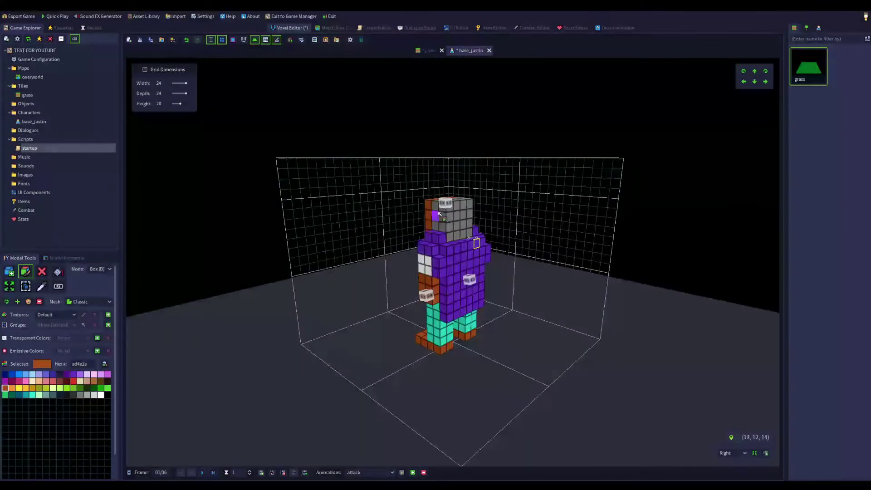
pyautogui.moveTo(439, 215); pyautogui.dragTo(486, 247)
pyautogui.moveTo(514, 224)
pyautogui.mouseDown(button='right')
pyautogui.moveTo(462, 244)
pyautogui.moveTo(390, 250)
pyautogui.mouseUp(button='right')
pyautogui.moveTo(447, 211); pyautogui.dragTo(456, 200)
pyautogui.moveTo(473, 225); pyautogui.dragTo(368, 227, button='right')
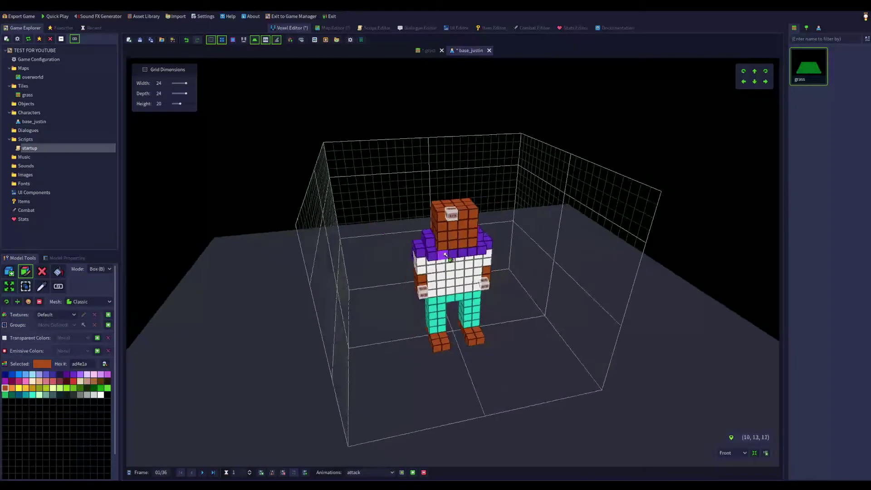
pyautogui.moveTo(445, 254); pyautogui.dragTo(430, 233, button='right')
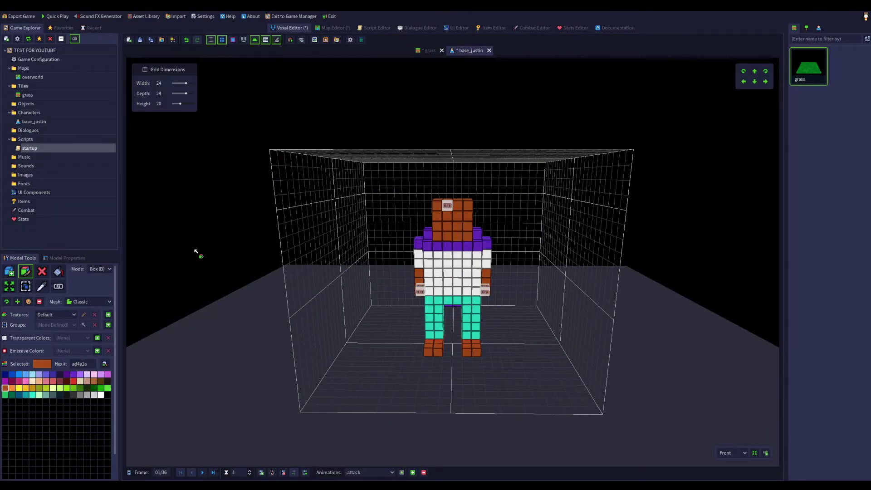
# - Select base_justin, choose the Add tool and pick near-black 151515
pyautogui.click(33, 211)
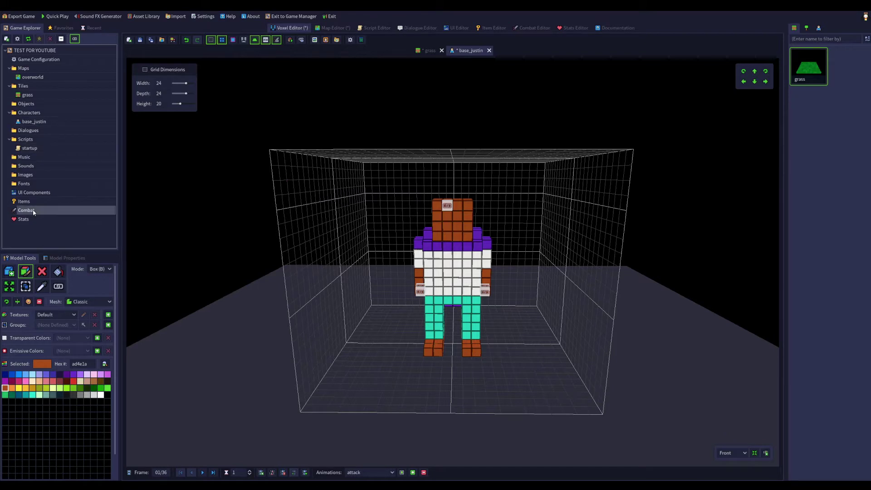
pyautogui.click(33, 122)
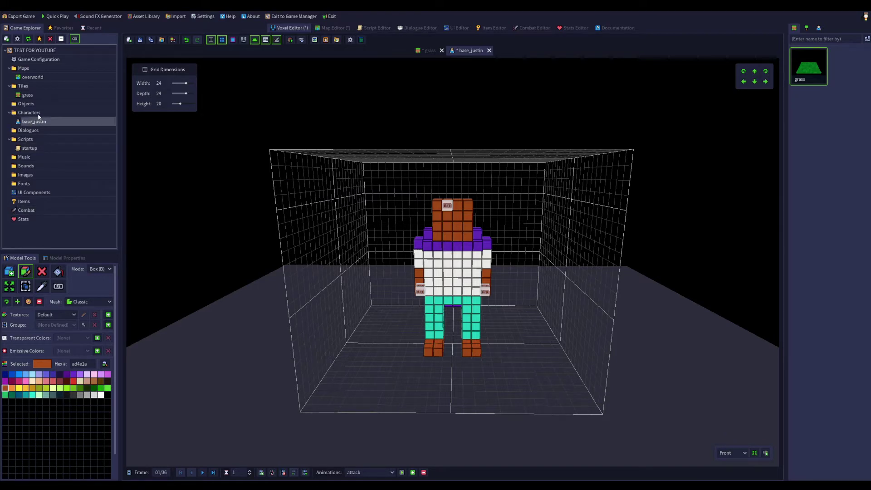
pyautogui.click(9, 275)
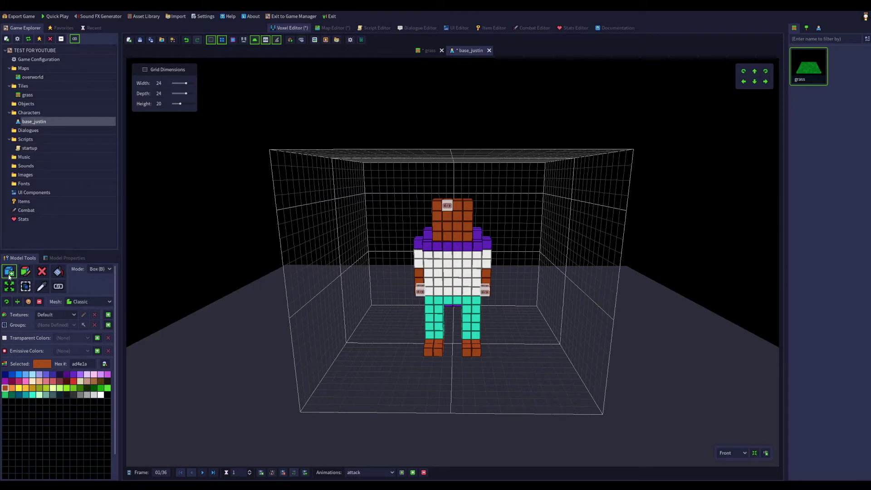
pyautogui.click(66, 396)
# - Add black voxel blocks across the top and back of the head
pyautogui.moveTo(410, 245); pyautogui.dragTo(562, 253, button='middle')
pyautogui.moveTo(502, 244); pyautogui.dragTo(470, 291, button='middle')
pyautogui.moveTo(471, 232); pyautogui.dragTo(441, 214)
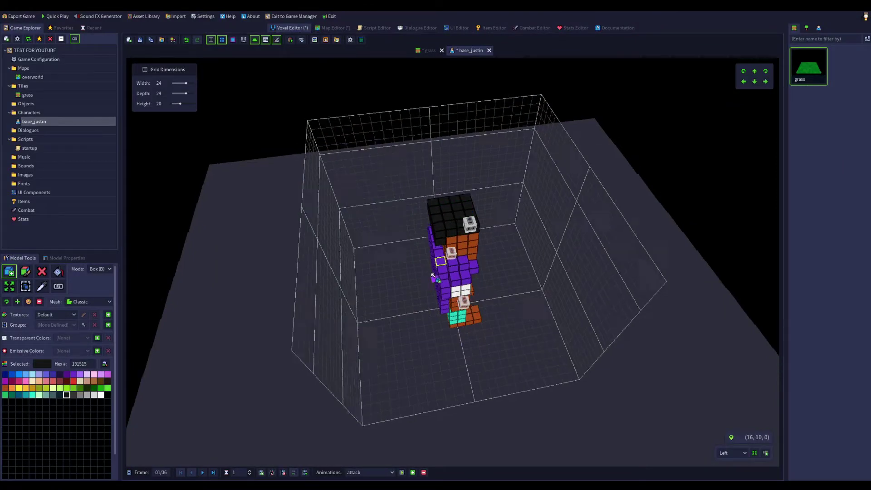
pyautogui.moveTo(438, 254); pyautogui.dragTo(433, 199, button='middle')
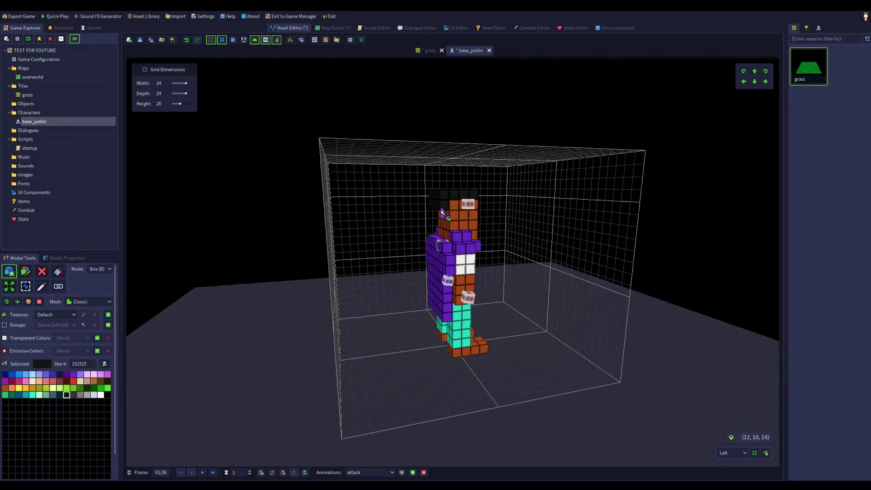
pyautogui.moveTo(445, 215); pyautogui.dragTo(446, 220)
pyautogui.moveTo(446, 222); pyautogui.dragTo(537, 226, button='middle')
pyautogui.moveTo(441, 216); pyautogui.dragTo(470, 265)
pyautogui.moveTo(510, 259); pyautogui.dragTo(185, 252, button='middle')
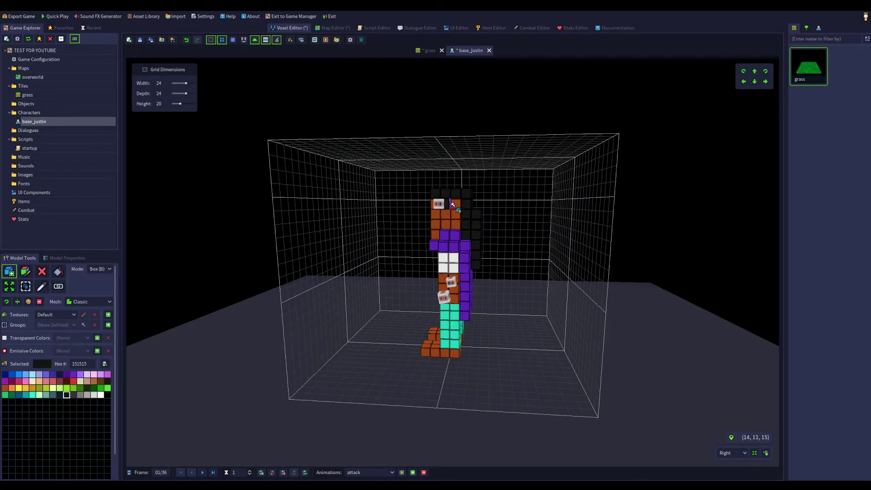
# - Orbit around the character to check the new black hair from all sides
pyautogui.moveTo(486, 224); pyautogui.dragTo(235, 238, button='middle')
pyautogui.moveTo(451, 218); pyautogui.dragTo(462, 242, button='middle')
pyautogui.moveTo(613, 243); pyautogui.dragTo(628, 243, button='middle')
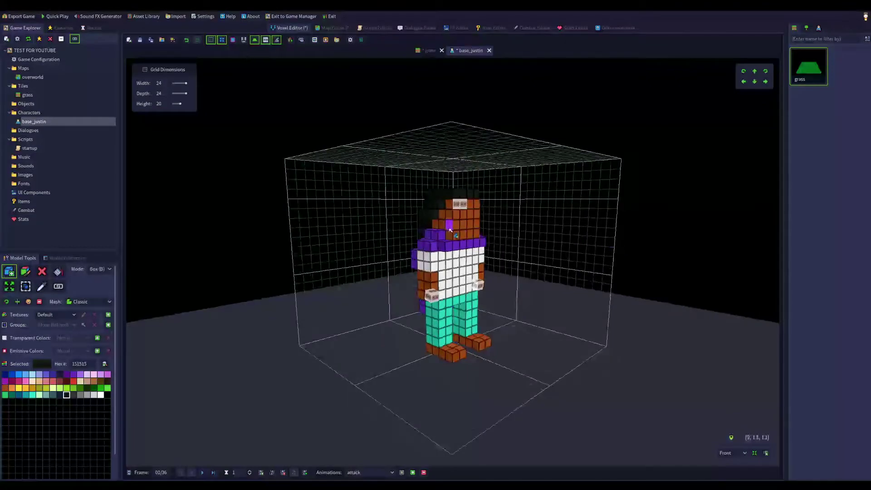
pyautogui.moveTo(477, 250); pyautogui.dragTo(523, 253, button='middle')
pyautogui.moveTo(464, 220); pyautogui.dragTo(537, 247, button='right')
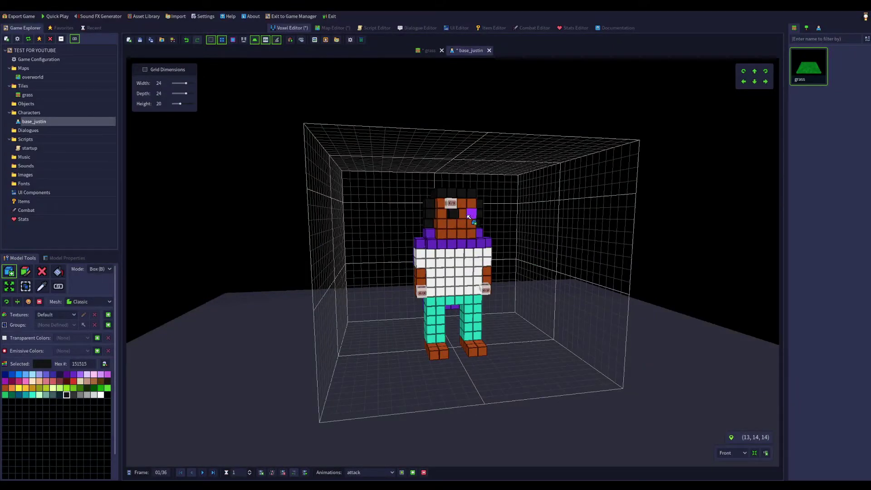
pyautogui.moveTo(451, 220); pyautogui.dragTo(439, 245, button='right')
# - Switch to the Paint tool and paint dark face voxels, undoing the first attempt
pyautogui.click(41, 270)
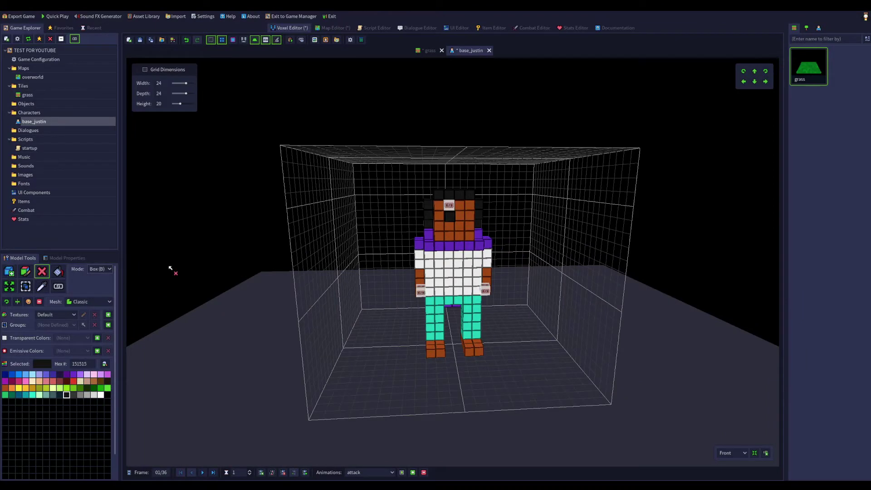
pyautogui.click(25, 271)
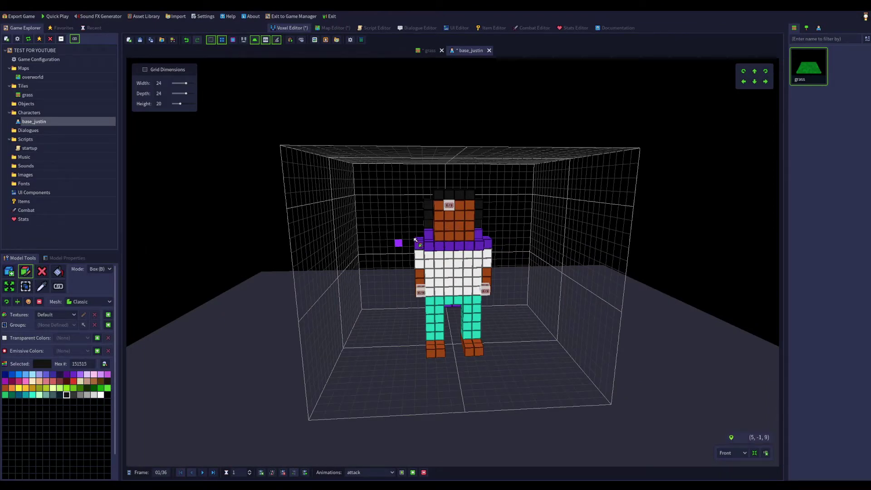
pyautogui.click(448, 217)
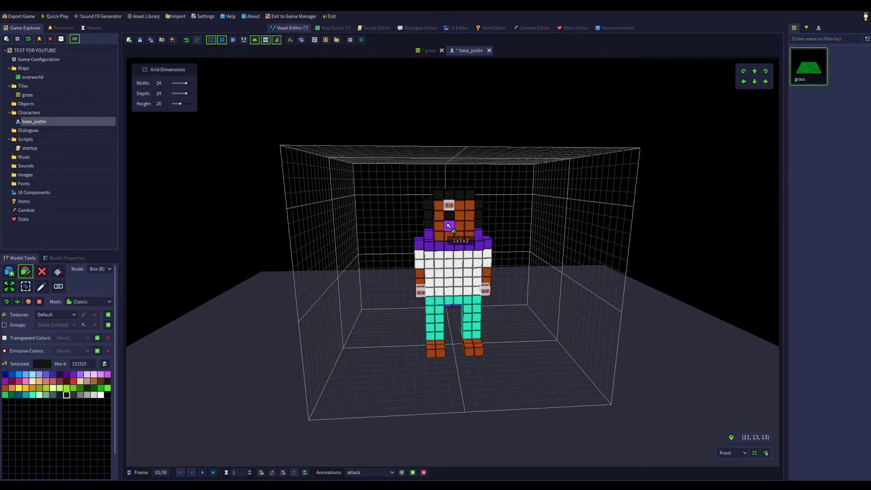
pyautogui.click(439, 216)
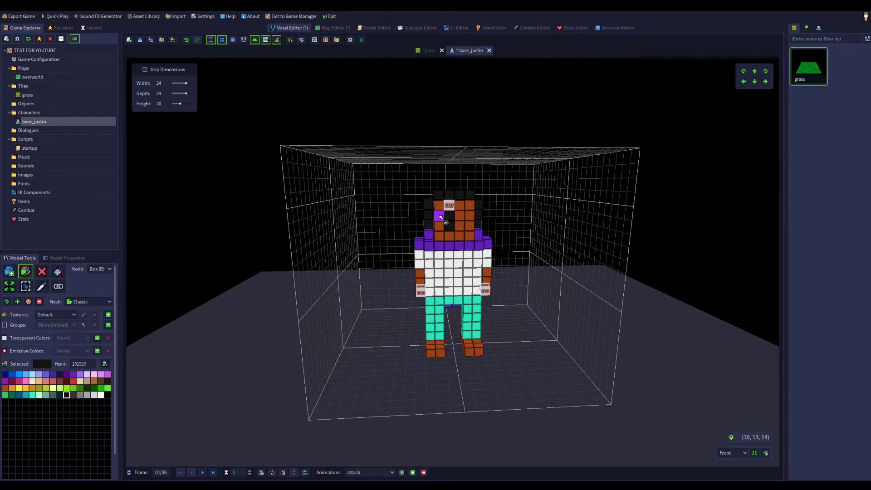
pyautogui.moveTo(441, 215); pyautogui.dragTo(446, 214, button='middle')
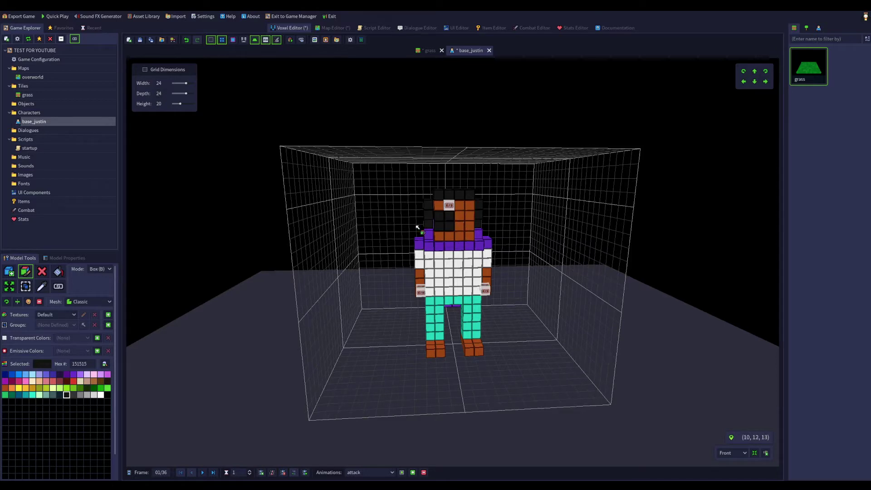
pyautogui.click(186, 40)
pyautogui.click(186, 40)
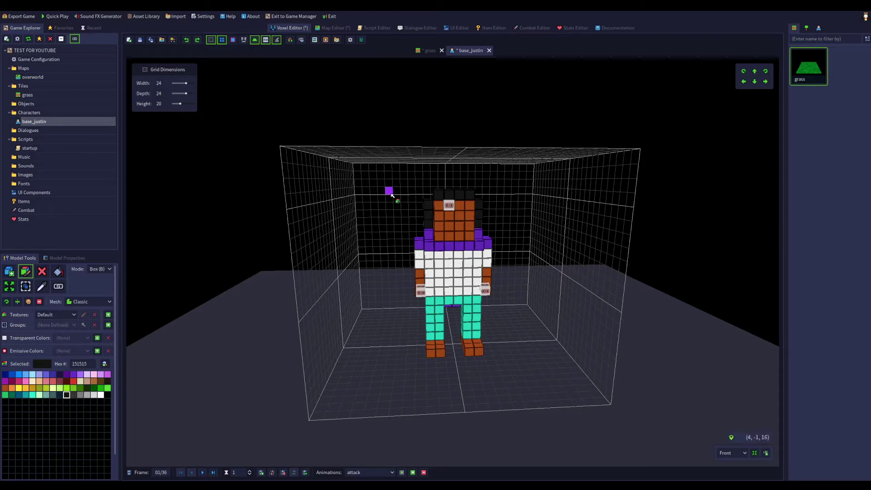
pyautogui.click(453, 220)
pyautogui.moveTo(463, 210)
pyautogui.mouseDown(button='right')
pyautogui.moveTo(515, 229)
pyautogui.moveTo(449, 218)
pyautogui.mouseUp(button='right')
# - Paint a block of face voxels black, undoing the stray side and eye voxels
pyautogui.click(447, 215)
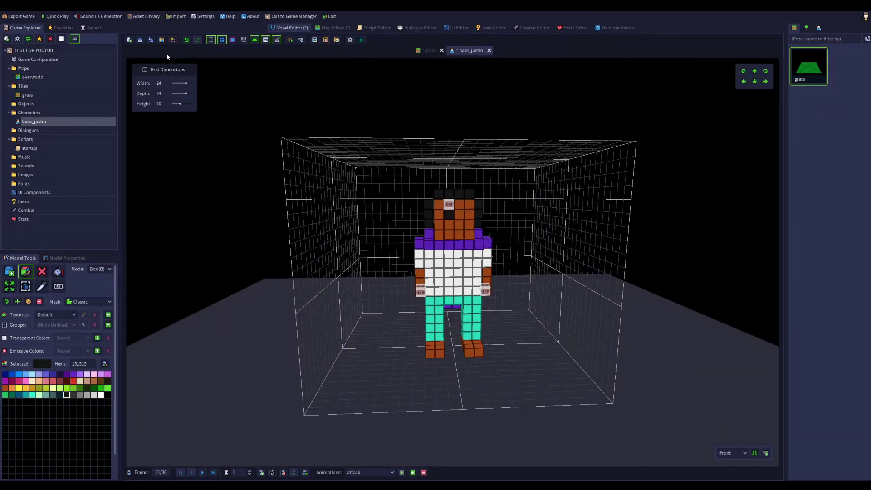
pyautogui.click(438, 213)
pyautogui.click(439, 225)
pyautogui.click(449, 224)
pyautogui.click(459, 215)
pyautogui.click(469, 215)
pyautogui.click(471, 226)
pyautogui.click(460, 225)
pyautogui.moveTo(458, 244)
pyautogui.mouseDown(button='middle')
pyautogui.moveTo(518, 243)
pyautogui.moveTo(281, 245)
pyautogui.mouseUp(button='middle')
pyautogui.click(455, 222)
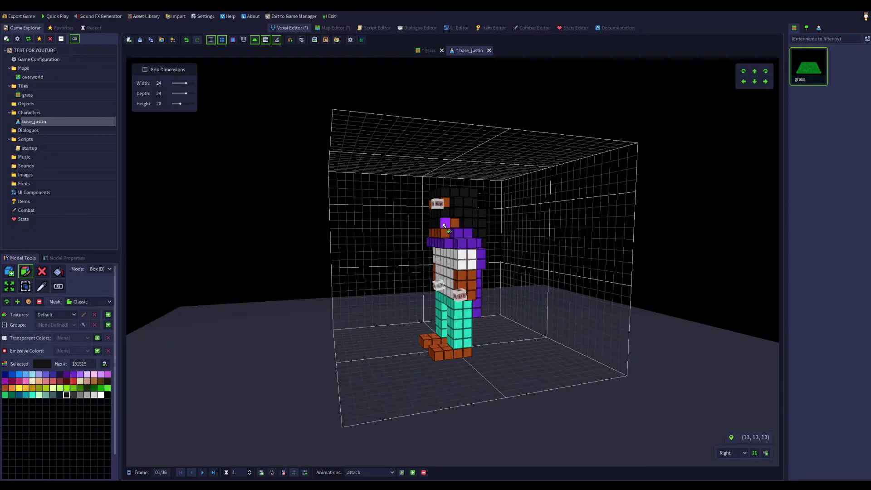
pyautogui.click(187, 40)
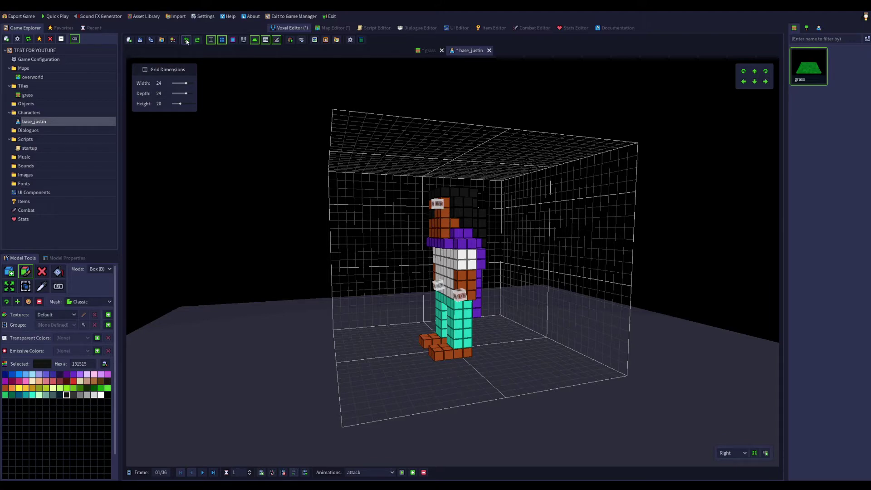
pyautogui.moveTo(411, 260); pyautogui.dragTo(486, 263, button='middle')
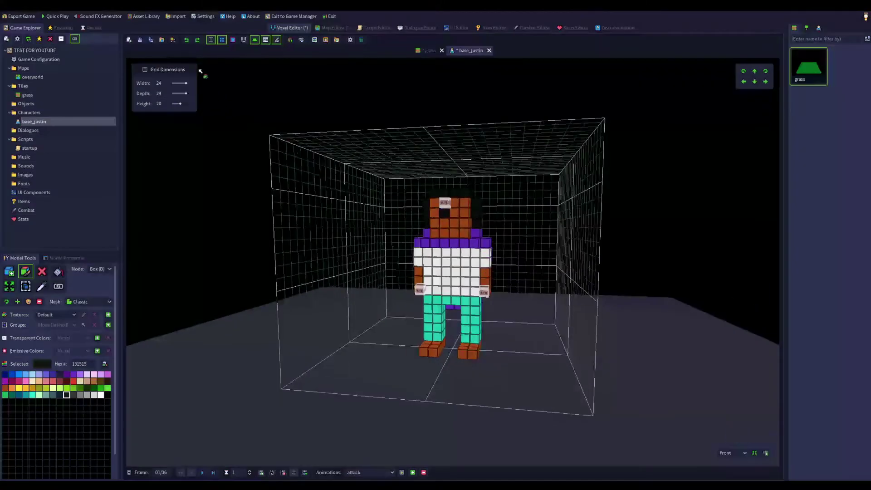
pyautogui.click(187, 40)
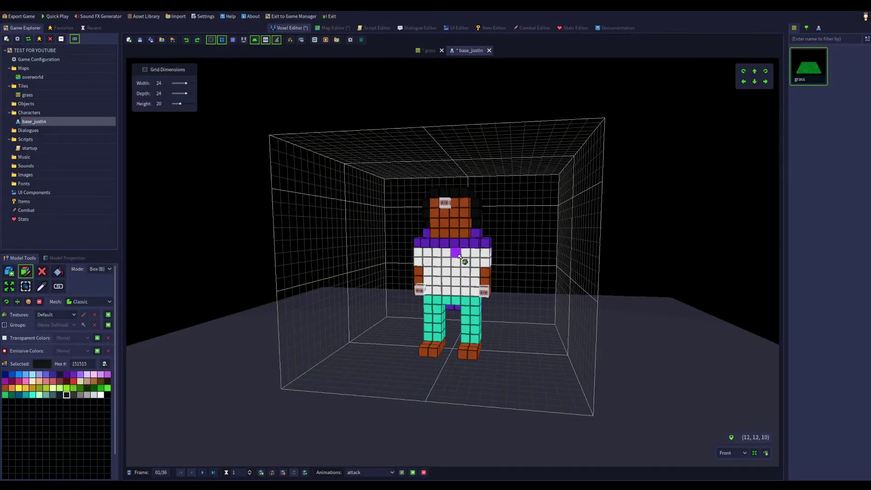
pyautogui.moveTo(457, 252); pyautogui.dragTo(475, 255, button='middle')
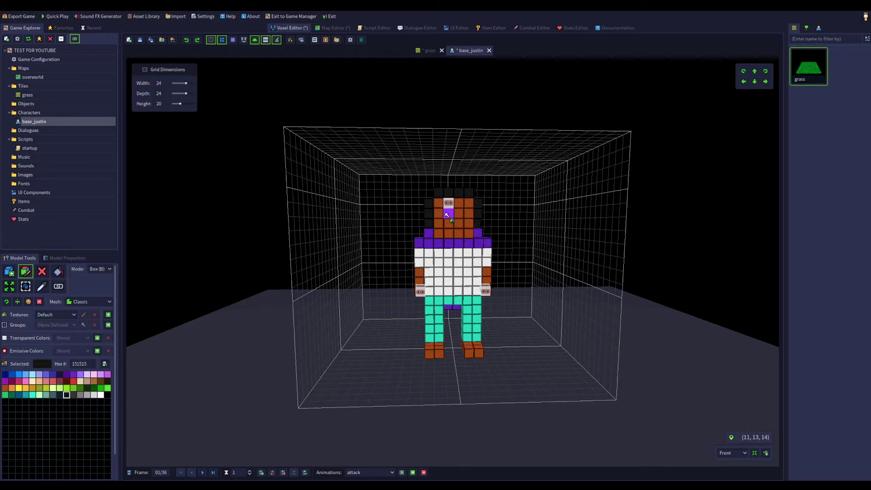
# - Paint an eye voxel and the four mouth voxels black
pyautogui.click(469, 213)
pyautogui.moveTo(443, 249); pyautogui.dragTo(446, 254, button='middle')
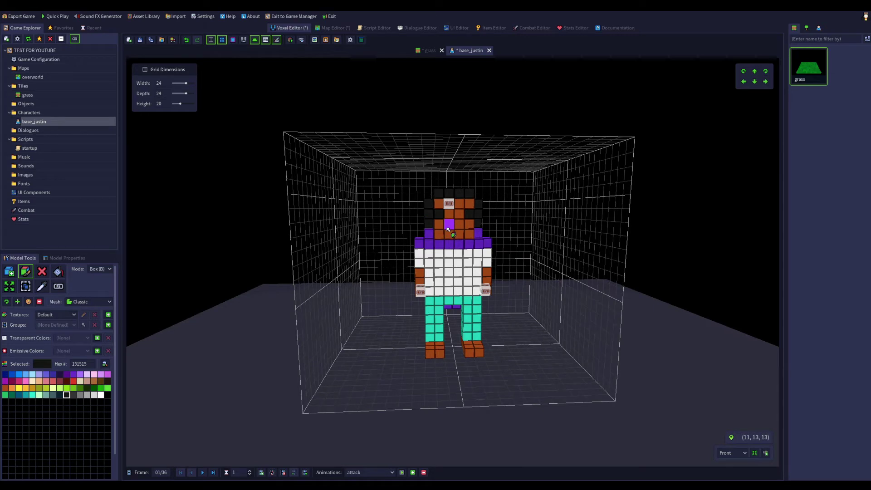
pyautogui.click(451, 229)
pyautogui.click(460, 226)
pyautogui.click(458, 236)
pyautogui.click(449, 236)
pyautogui.moveTo(455, 277)
pyautogui.mouseDown(button='middle')
pyautogui.moveTo(377, 274)
pyautogui.moveTo(462, 277)
pyautogui.mouseUp(button='middle')
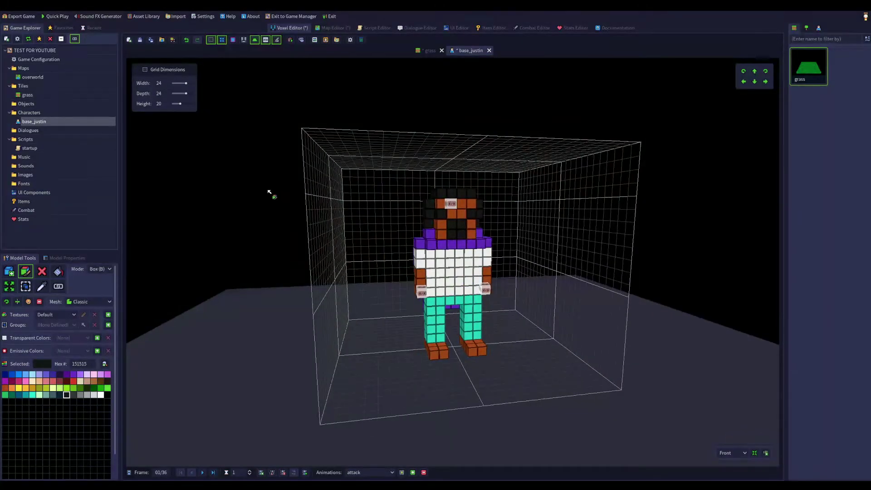
# - Paint both eyes white with colour ffffff
pyautogui.click(101, 394)
pyautogui.click(441, 214)
pyautogui.click(472, 215)
pyautogui.moveTo(424, 239)
pyautogui.mouseDown(button='middle')
pyautogui.moveTo(467, 256)
pyautogui.moveTo(421, 239)
pyautogui.moveTo(415, 255)
pyautogui.moveTo(451, 262)
pyautogui.mouseUp(button='middle')
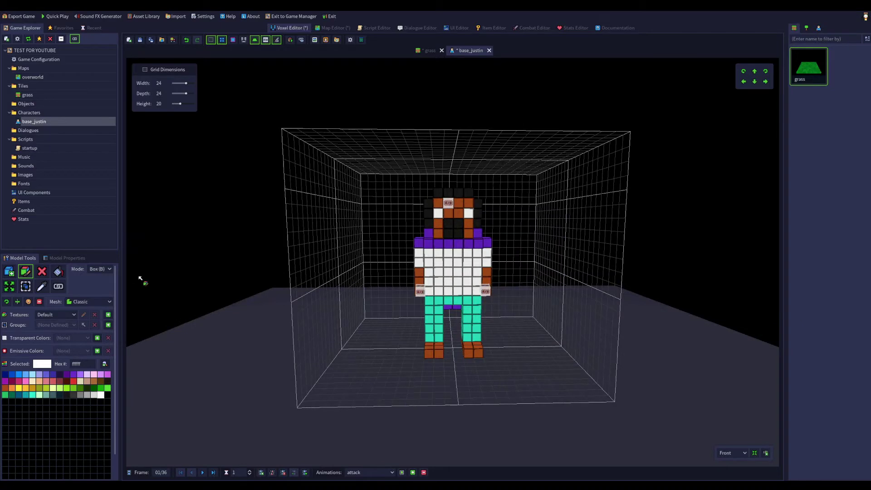
# - Add a dark 151515 4x2x3 block over the chest
pyautogui.click(12, 274)
pyautogui.click(67, 395)
pyautogui.moveTo(441, 237); pyautogui.dragTo(473, 251)
pyautogui.moveTo(479, 270); pyautogui.dragTo(394, 272, button='middle')
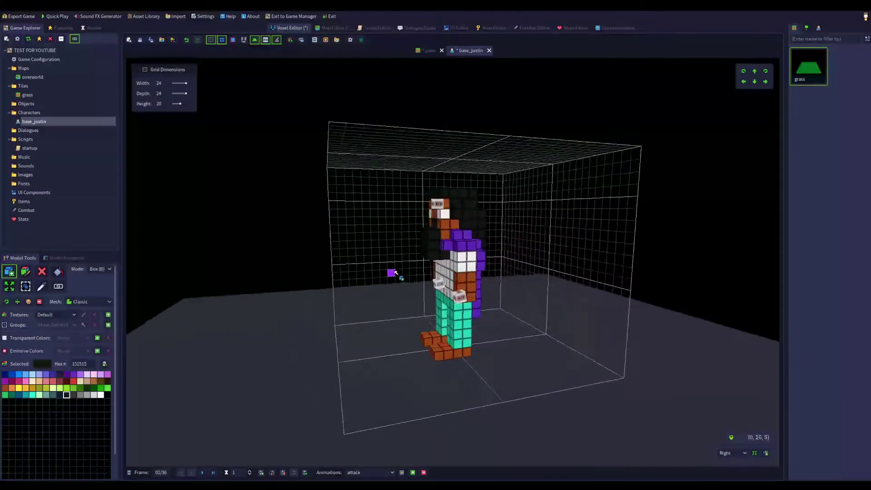
pyautogui.moveTo(395, 272); pyautogui.dragTo(387, 248, button='right')
# - Switch to the Remove tool, inspect the model, and select the overworld map
pyautogui.click(40, 274)
pyautogui.moveTo(438, 282); pyautogui.dragTo(521, 229, button='right')
pyautogui.moveTo(439, 251); pyautogui.dragTo(453, 313, button='right')
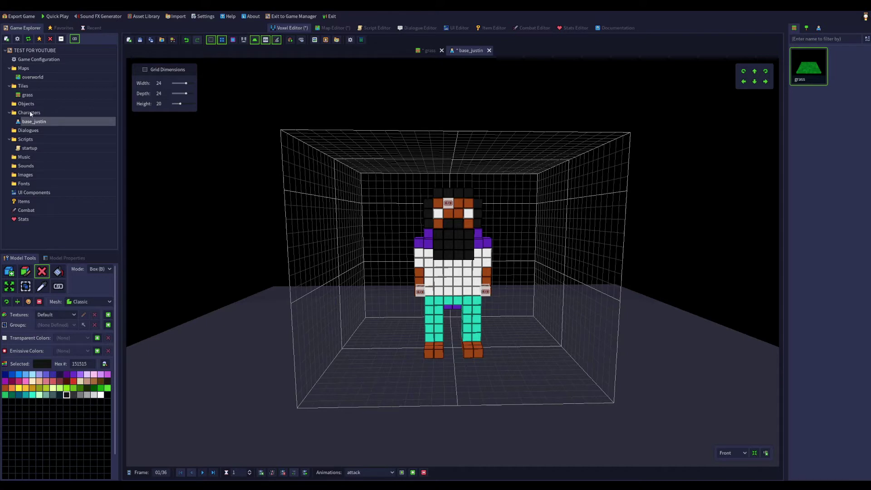
pyautogui.click(28, 94)
pyautogui.click(30, 78)
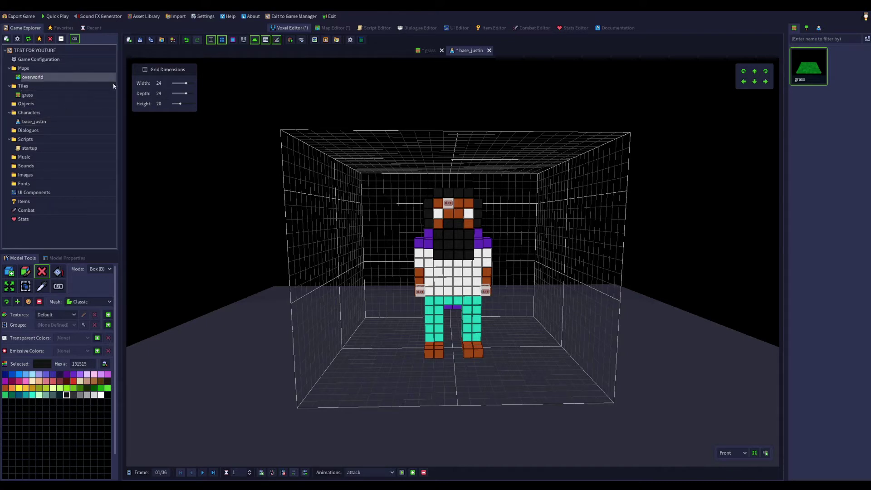
# - Save the base_justin model, then open the overworld map for editing
pyautogui.click(141, 40)
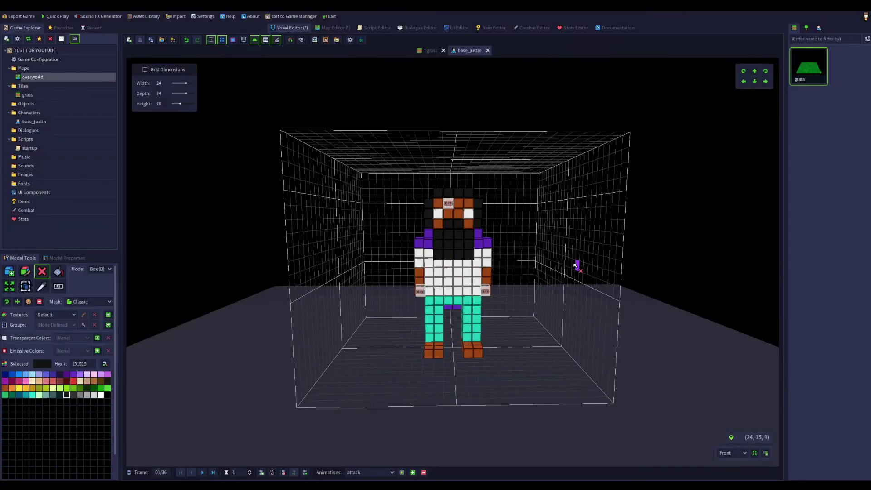
pyautogui.moveTo(575, 263); pyautogui.dragTo(595, 297, button='right')
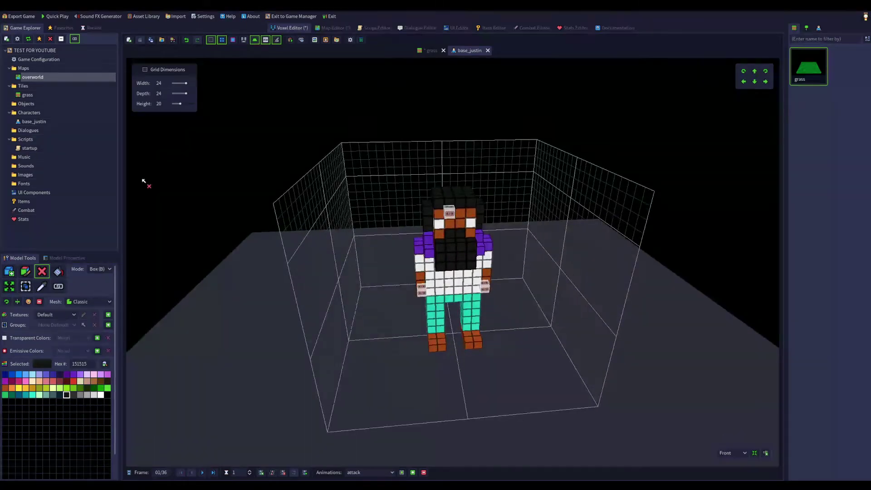
pyautogui.doubleClick(59, 78)
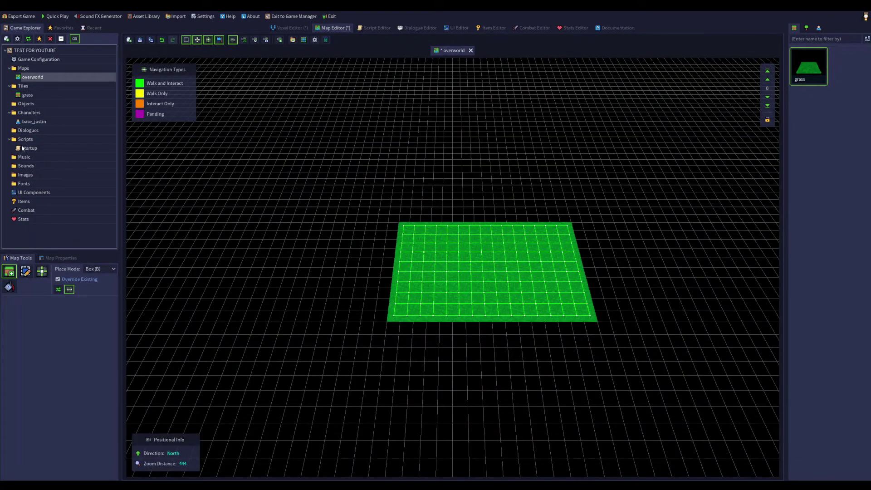
# - Place base_justin on the map, extend the grass field, and undo the one-tile strip
pyautogui.click(45, 122)
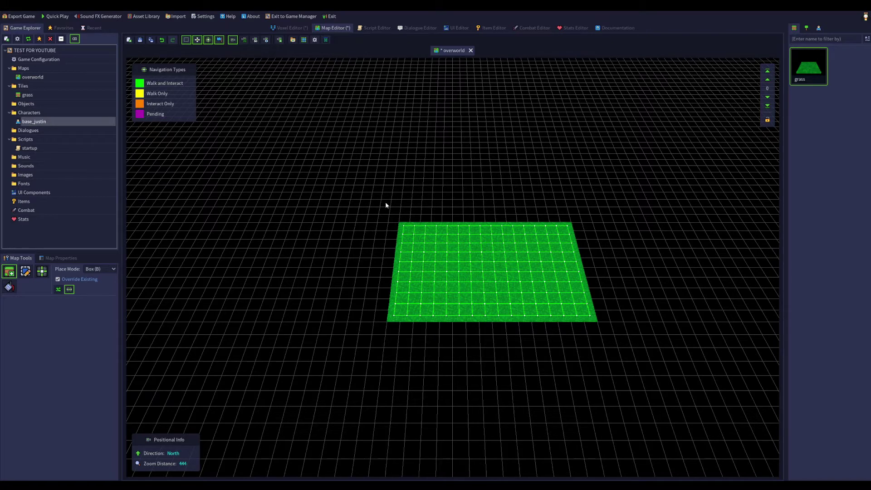
pyautogui.moveTo(34, 121); pyautogui.dragTo(333, 241)
pyautogui.moveTo(402, 227); pyautogui.dragTo(302, 262)
pyautogui.moveTo(262, 365); pyautogui.dragTo(249, 331)
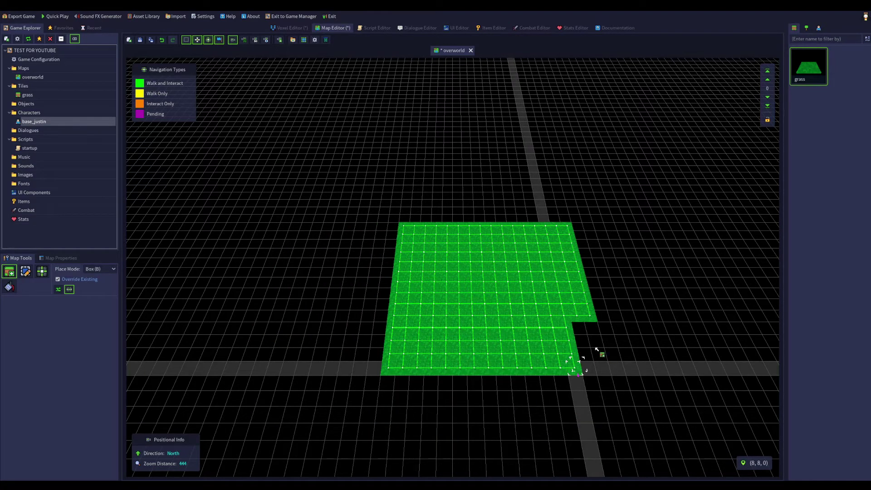
pyautogui.moveTo(594, 335)
pyautogui.mouseDown()
pyautogui.moveTo(581, 326)
pyautogui.moveTo(591, 328)
pyautogui.moveTo(393, 330)
pyautogui.mouseUp()
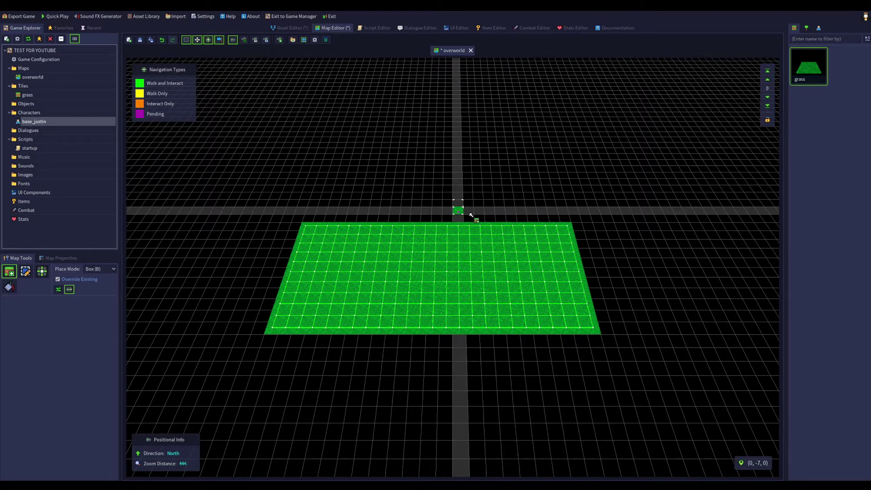
pyautogui.moveTo(310, 225); pyautogui.dragTo(342, 129)
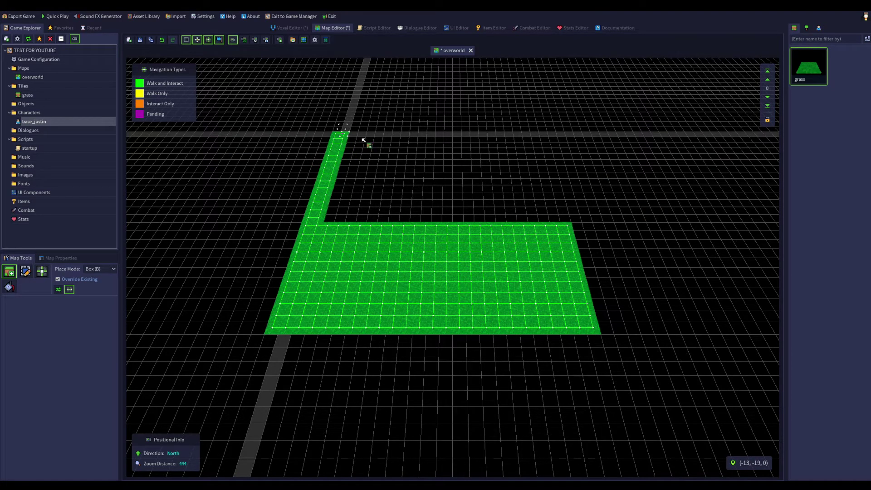
pyautogui.hotkey('ctrl', 'z')
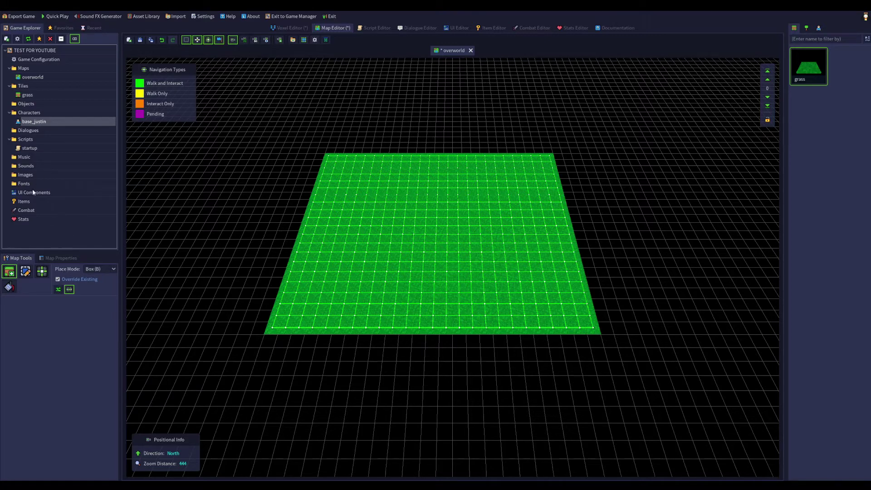
# - Add base_justin to Favorites, cancelling an accidental Duplicate first
pyautogui.rightClick(43, 122)
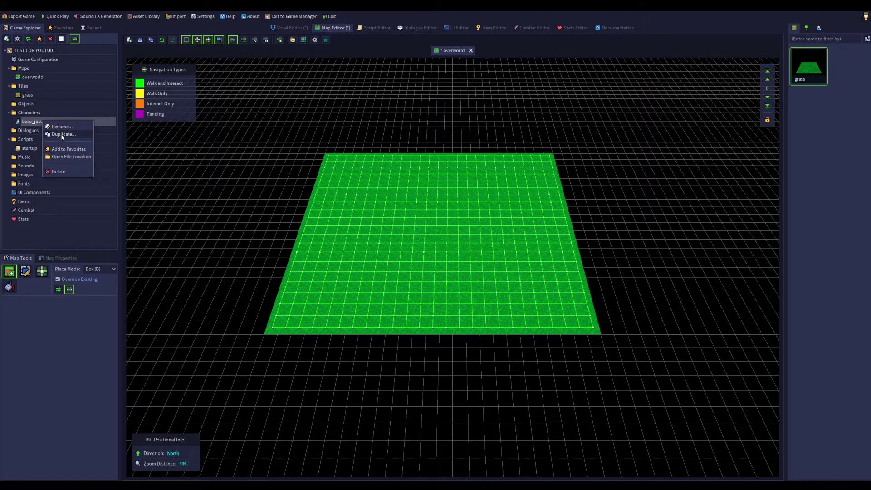
pyautogui.click(60, 135)
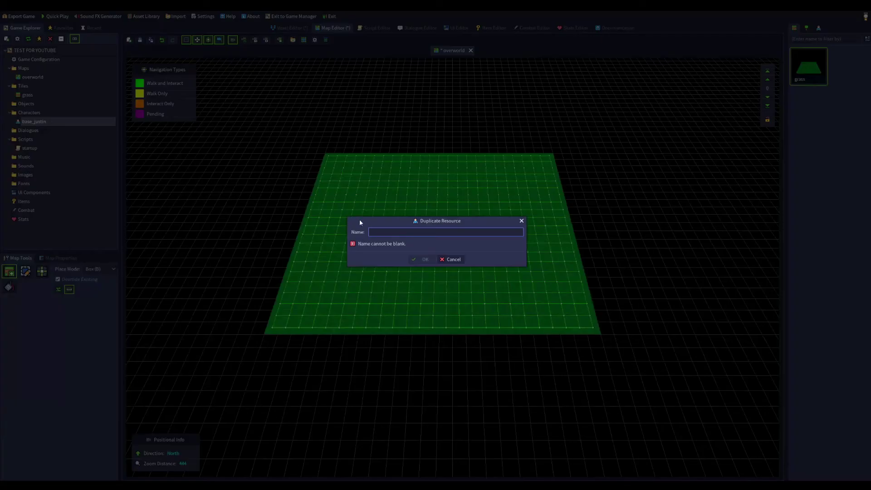
pyautogui.click(453, 260)
pyautogui.rightClick(65, 122)
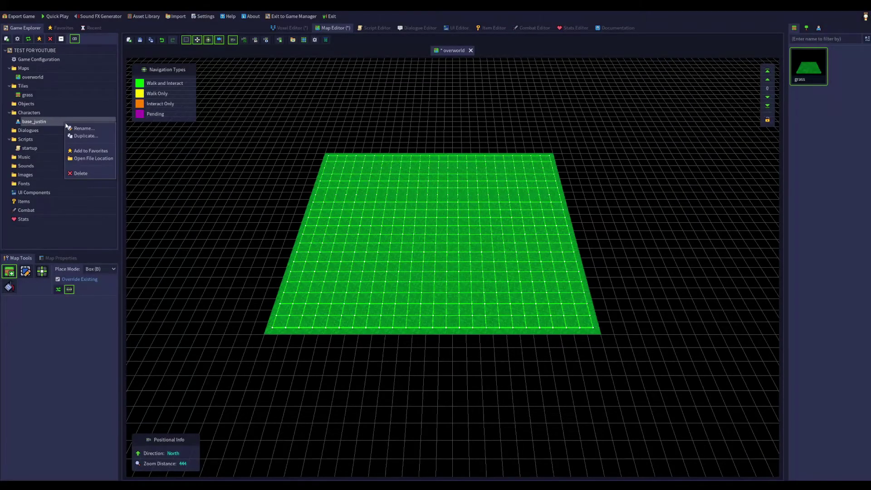
pyautogui.click(96, 151)
# - Open base_justin from Favorites, then return to Game Explorer and reopen the overworld map
pyautogui.click(59, 29)
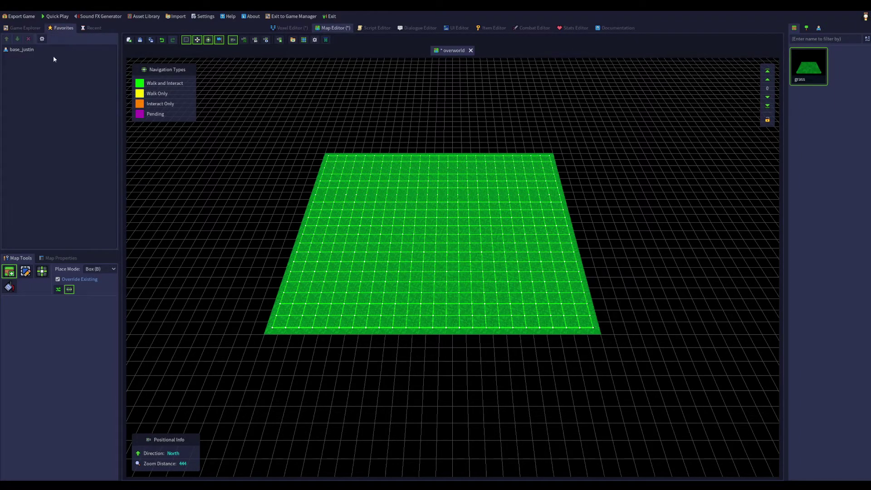
pyautogui.doubleClick(27, 49)
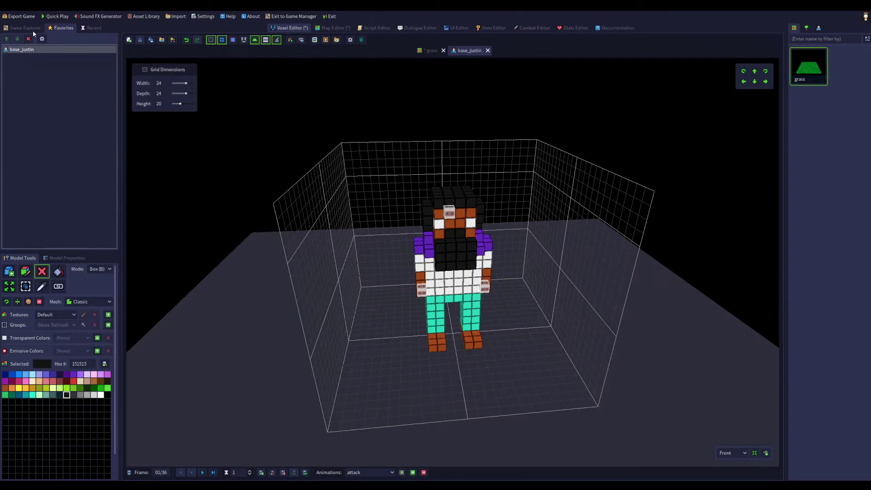
pyautogui.click(43, 40)
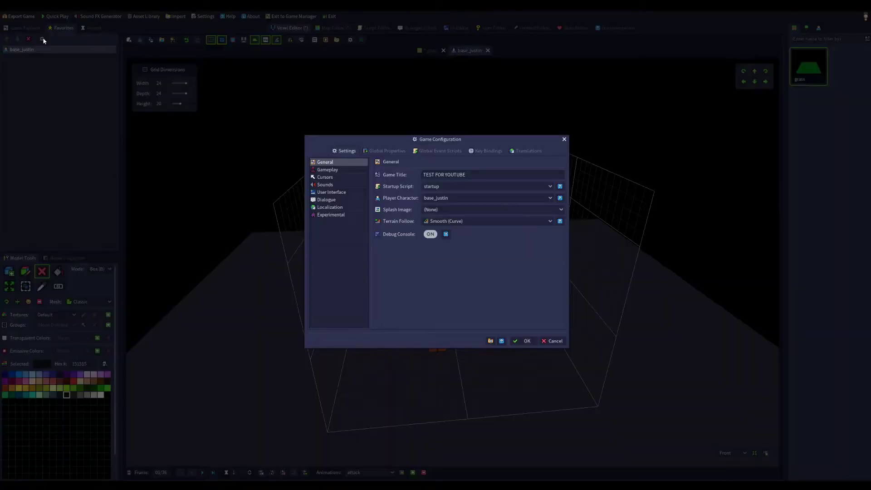
pyautogui.click(565, 140)
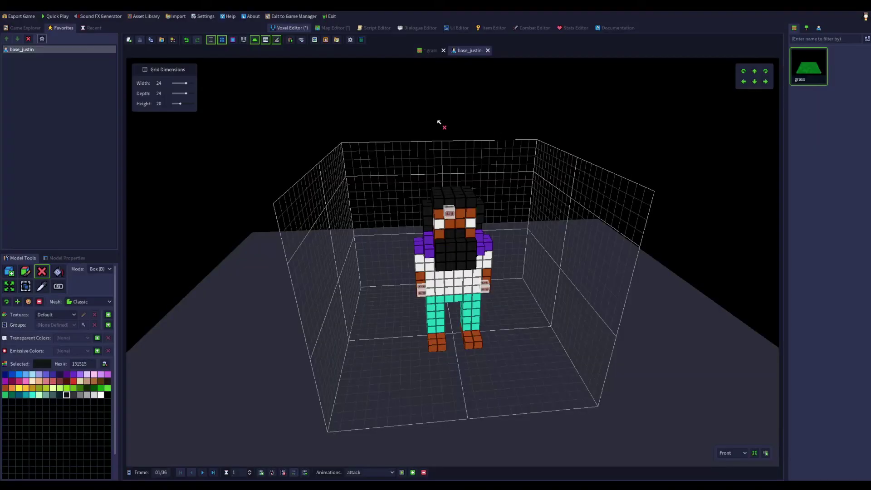
pyautogui.click(25, 28)
pyautogui.doubleClick(47, 76)
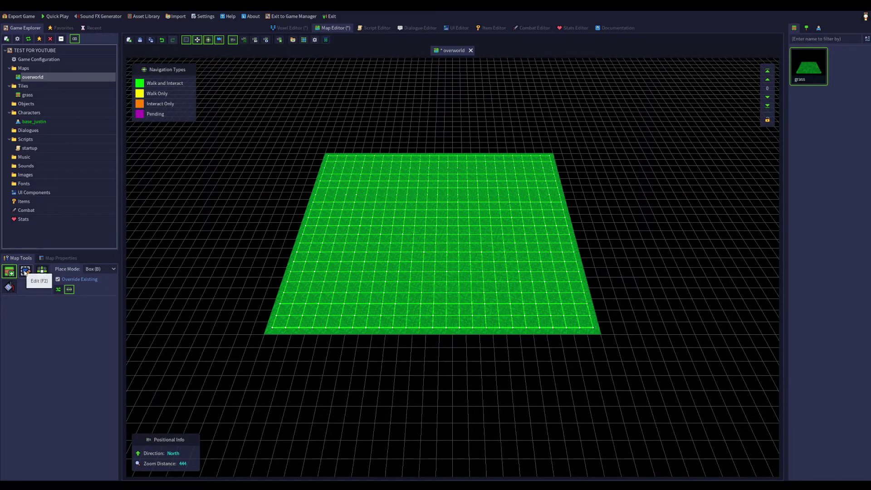
# - Select a row of grass tiles with the Edit tool in Single mode, then undo the selection
pyautogui.click(25, 271)
pyautogui.moveTo(343, 216)
pyautogui.mouseDown()
pyautogui.moveTo(519, 237)
pyautogui.moveTo(507, 234)
pyautogui.mouseUp()
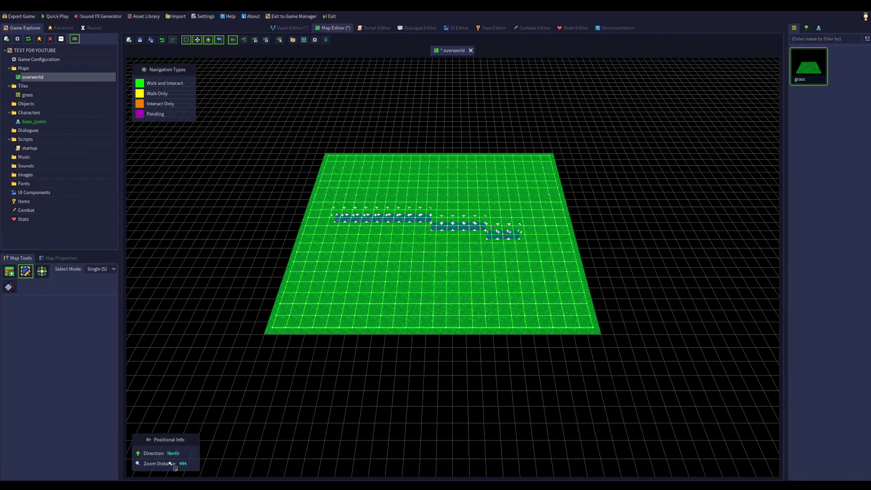
pyautogui.click(109, 271)
pyautogui.click(108, 271)
pyautogui.click(162, 40)
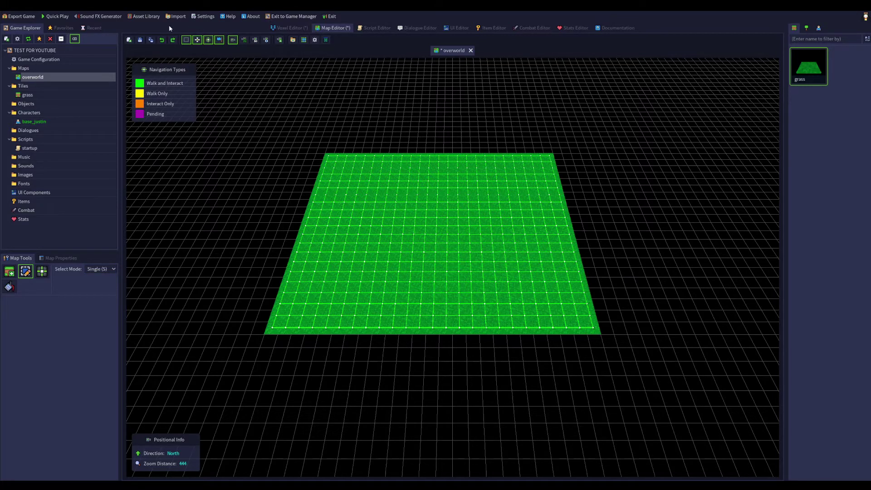
pyautogui.click(57, 17)
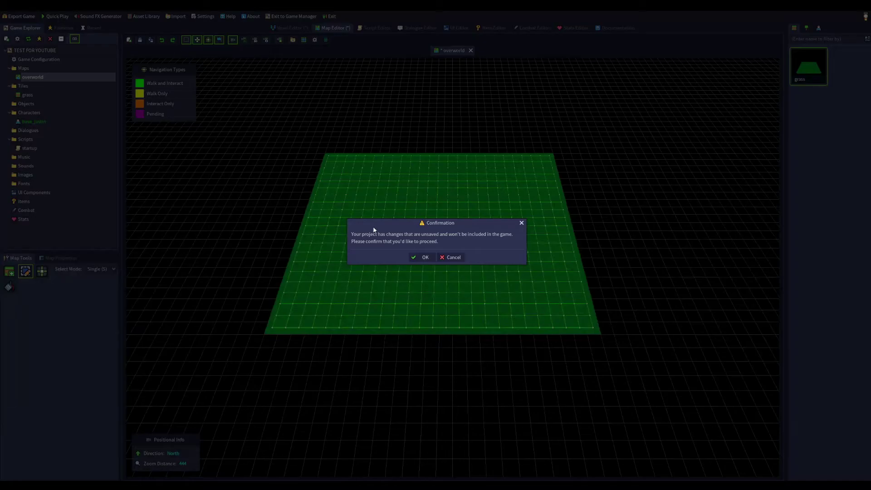
pyautogui.click(433, 260)
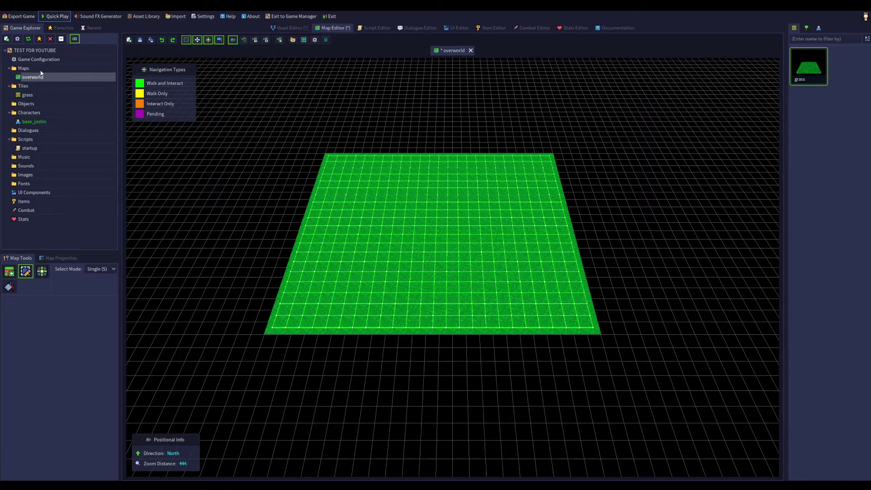
# - Browse the startup script, Combat settings and Items database
pyautogui.click(37, 146)
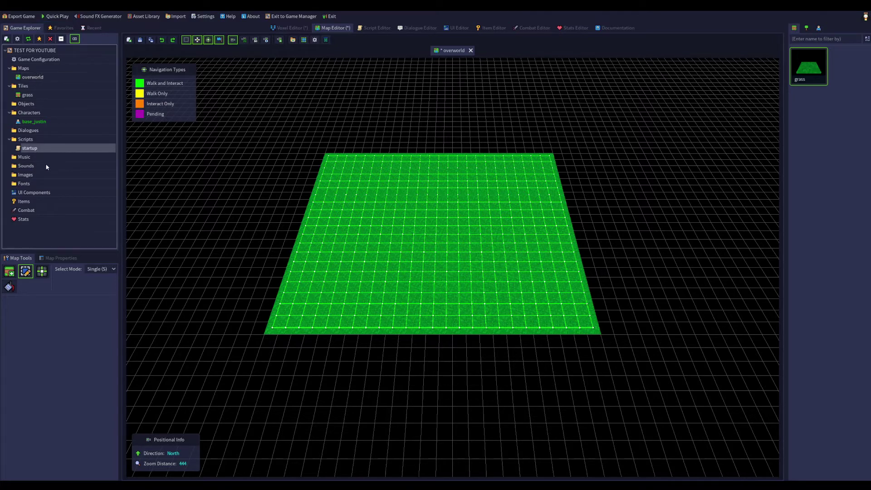
pyautogui.click(38, 210)
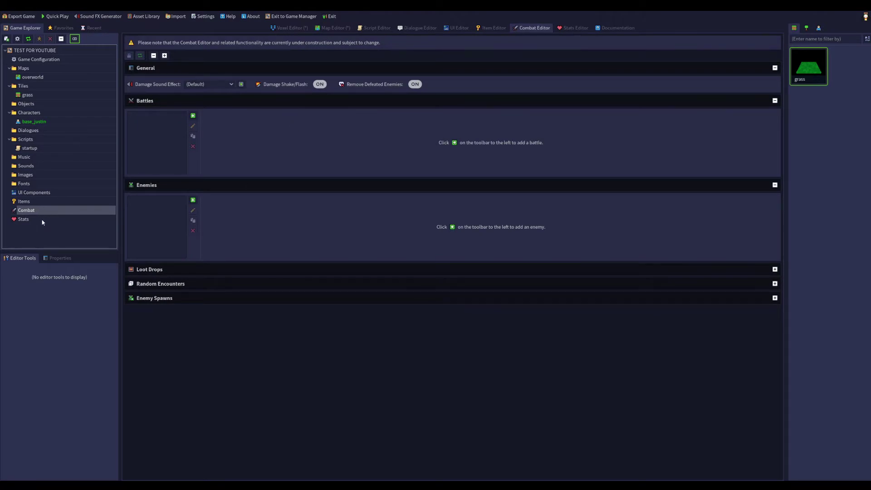
pyautogui.click(38, 202)
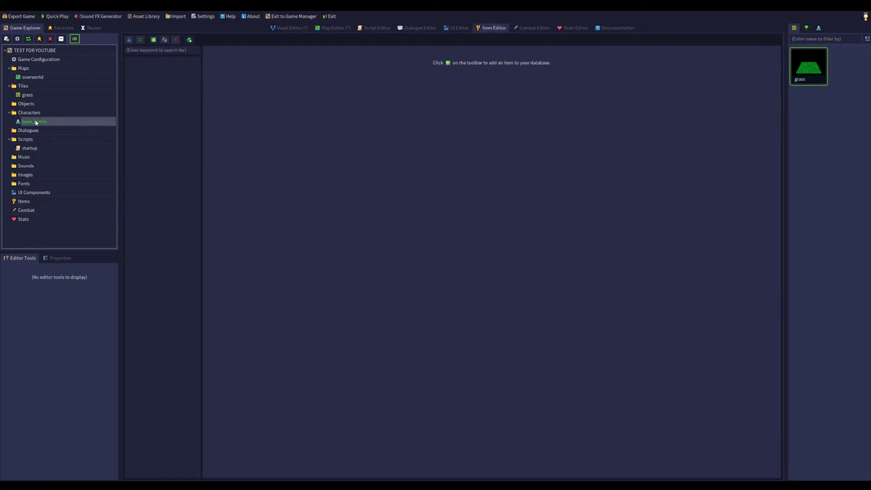
# - Open base_justin's Model Properties, keeping Standard default behaviour and reviewing its settings
pyautogui.click(36, 121)
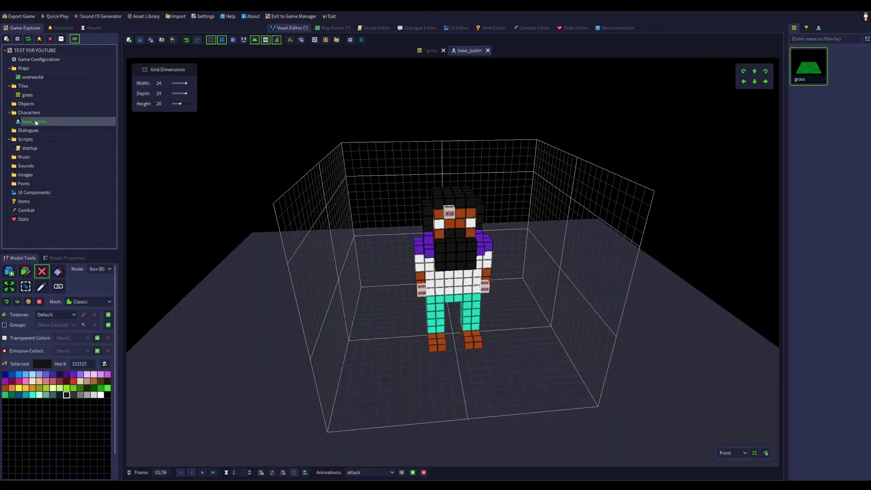
pyautogui.click(67, 258)
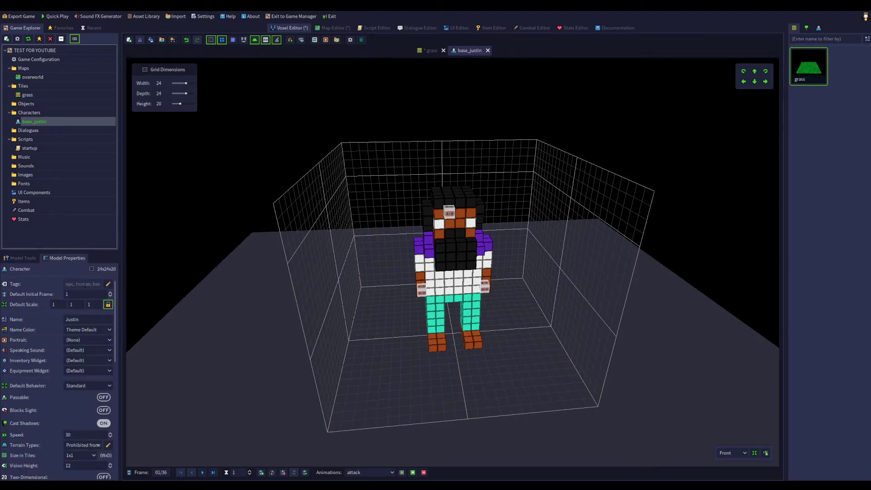
pyautogui.scroll(-2, 90, 331)
pyautogui.click(90, 336)
pyautogui.click(90, 336)
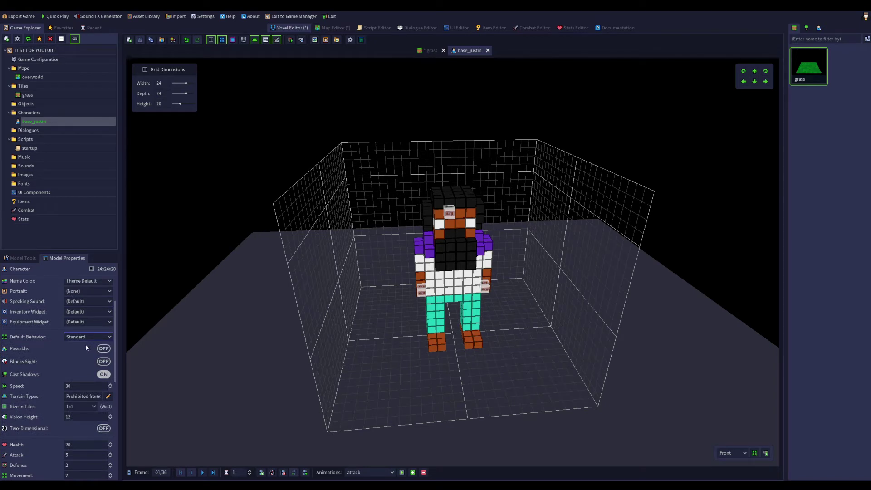
pyautogui.scroll(-1, 86, 347)
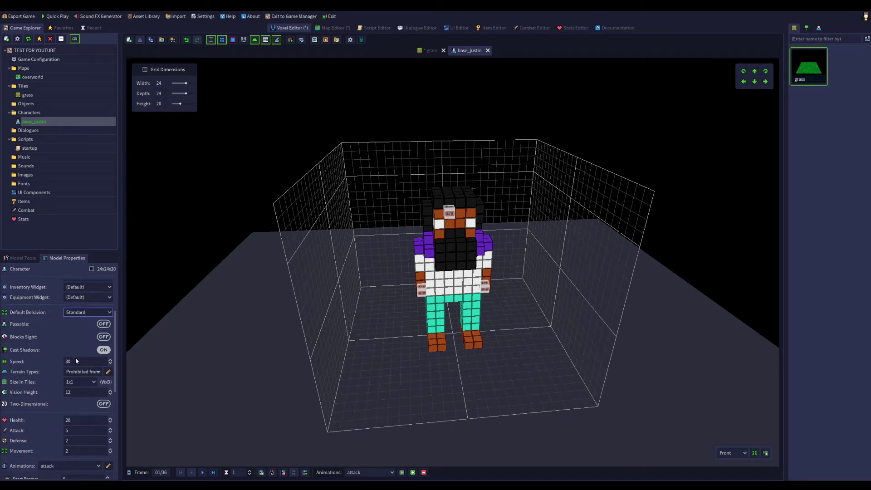
pyautogui.scroll(-4, 80, 362)
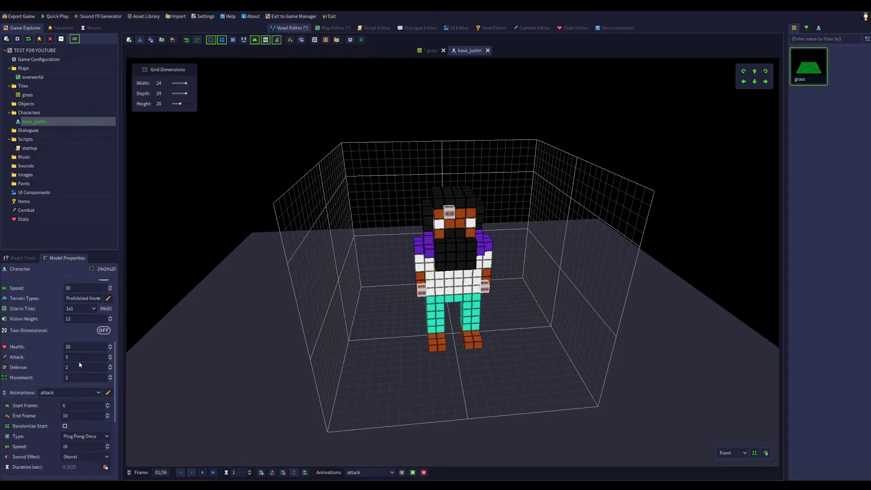
pyautogui.scroll(-4, 80, 363)
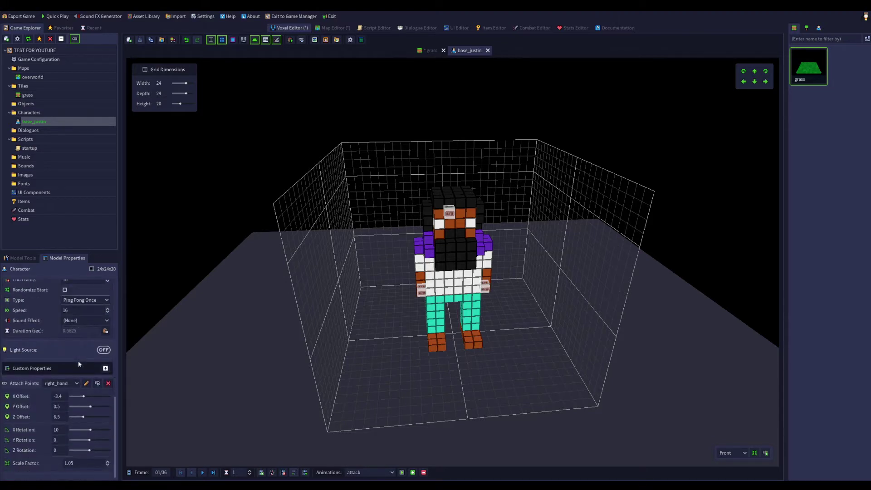
pyautogui.scroll(9, 78, 361)
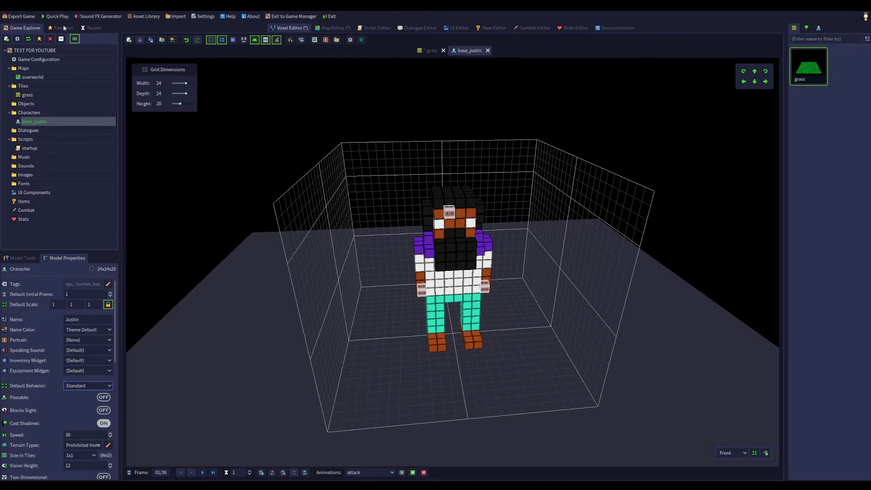
# - Page through the Asset Library's models, then close it and open the overworld map
pyautogui.click(154, 17)
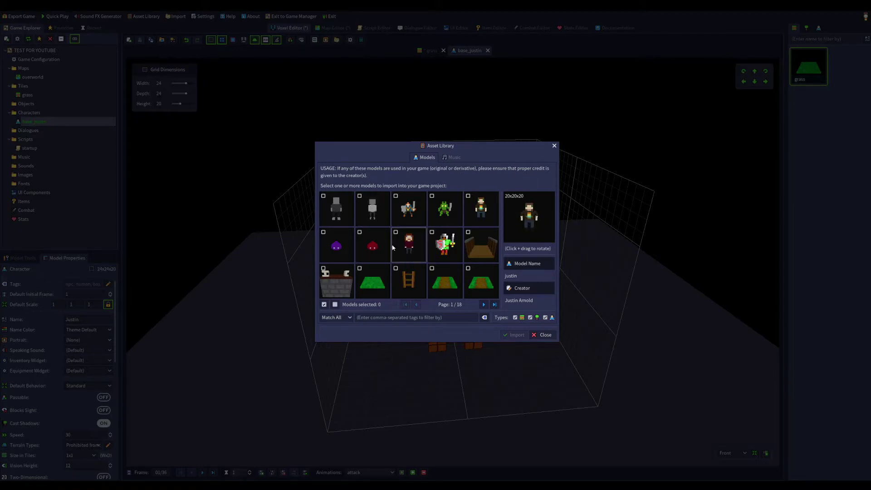
pyautogui.click(483, 304)
pyautogui.click(484, 304)
pyautogui.click(484, 304)
pyautogui.click(484, 304)
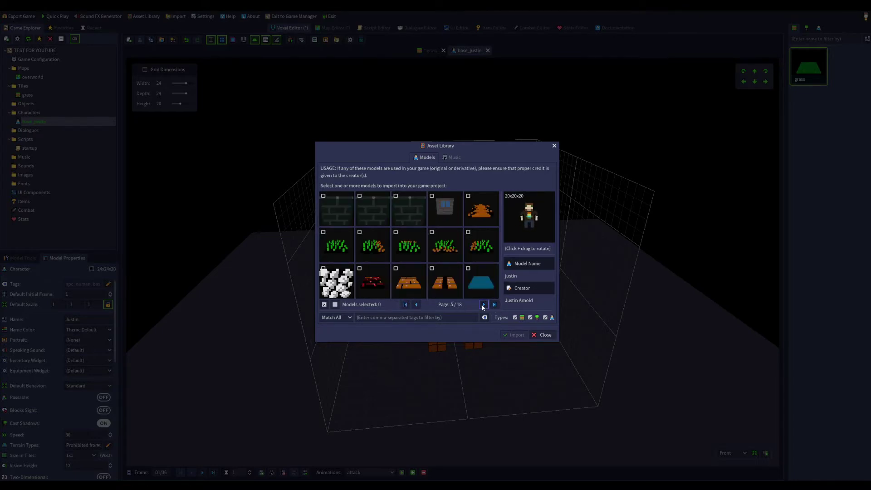
pyautogui.click(484, 305)
pyautogui.click(483, 304)
pyautogui.click(484, 305)
pyautogui.click(484, 304)
pyautogui.click(483, 304)
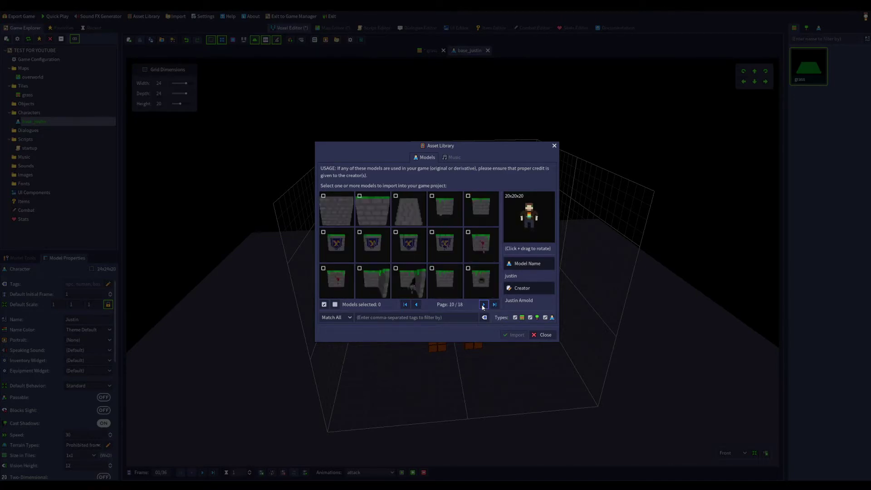
pyautogui.click(483, 305)
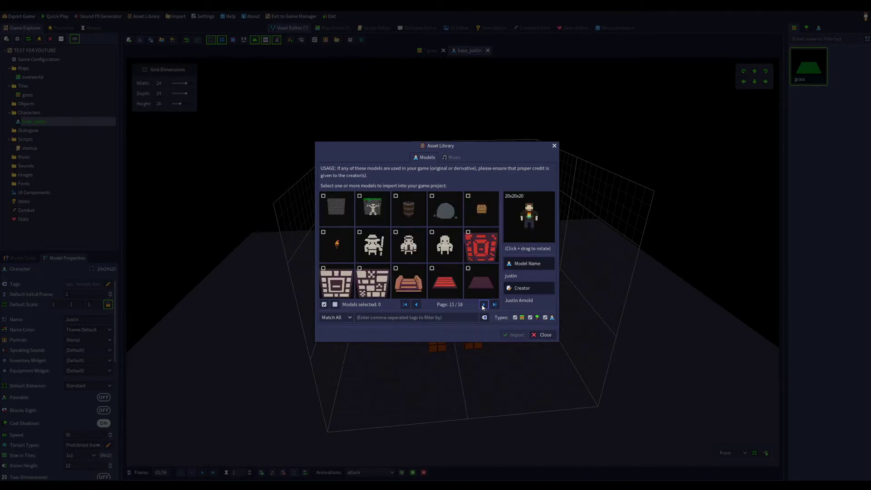
pyautogui.click(554, 145)
pyautogui.doubleClick(33, 77)
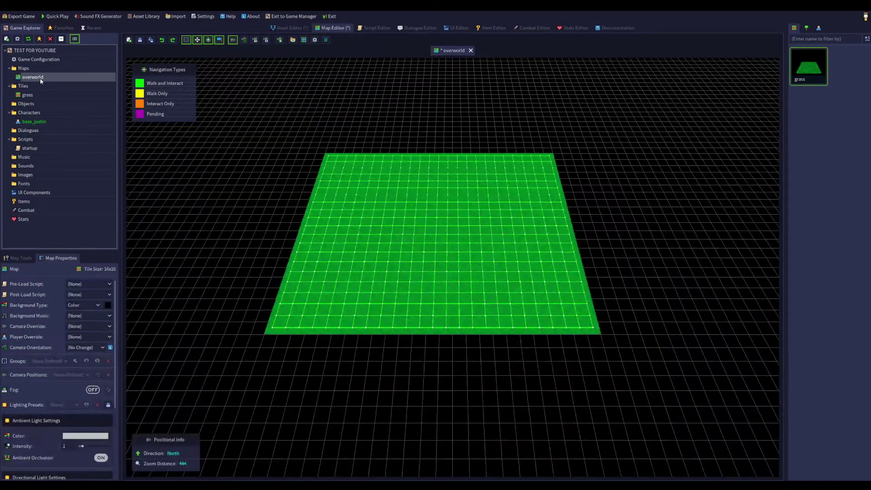
# - Import the ultima_warrior model from the Asset Library
pyautogui.click(144, 16)
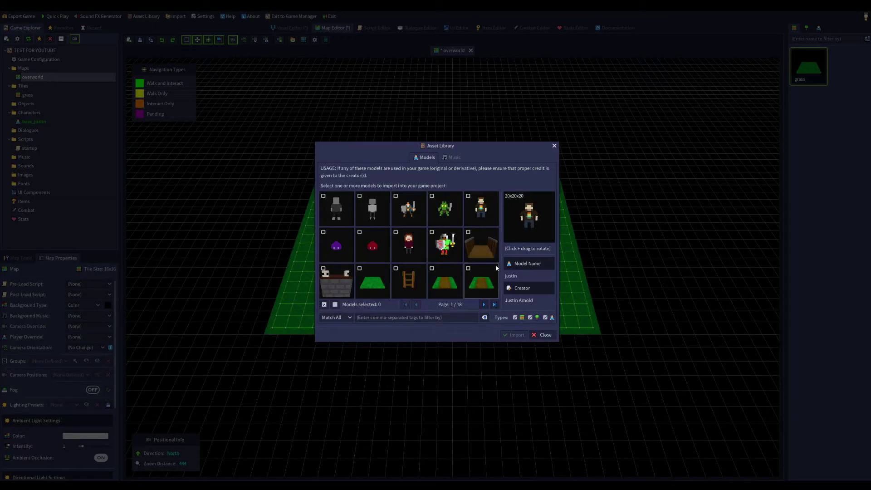
pyautogui.click(456, 247)
pyautogui.click(456, 247)
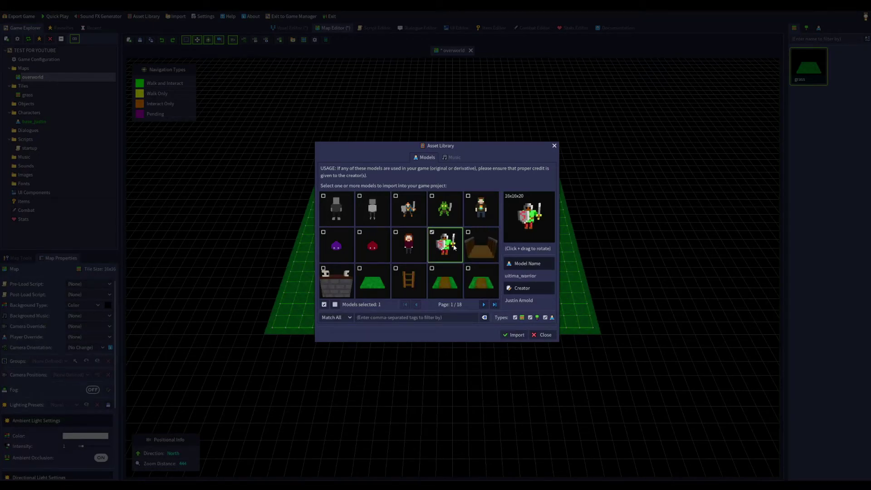
pyautogui.click(513, 336)
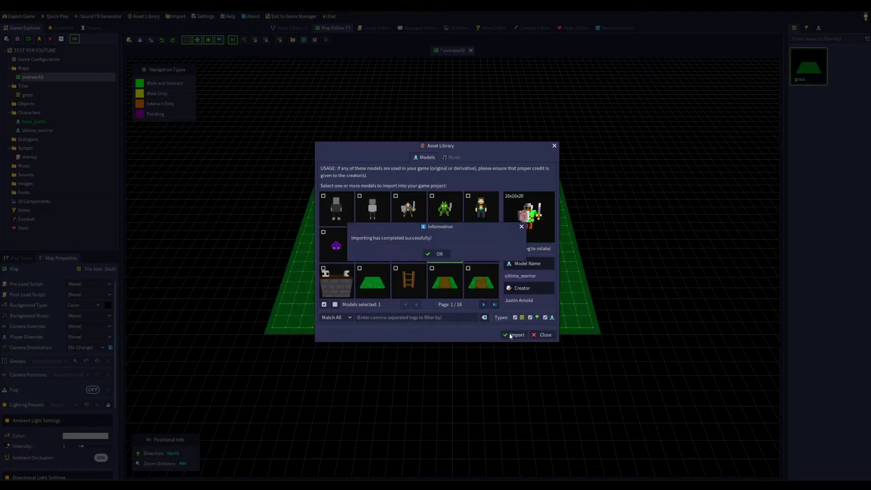
pyautogui.click(437, 253)
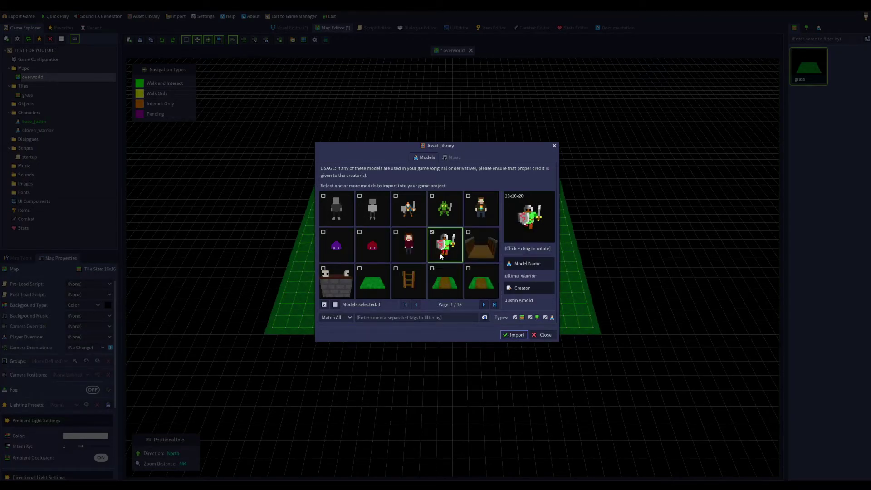
pyautogui.click(554, 146)
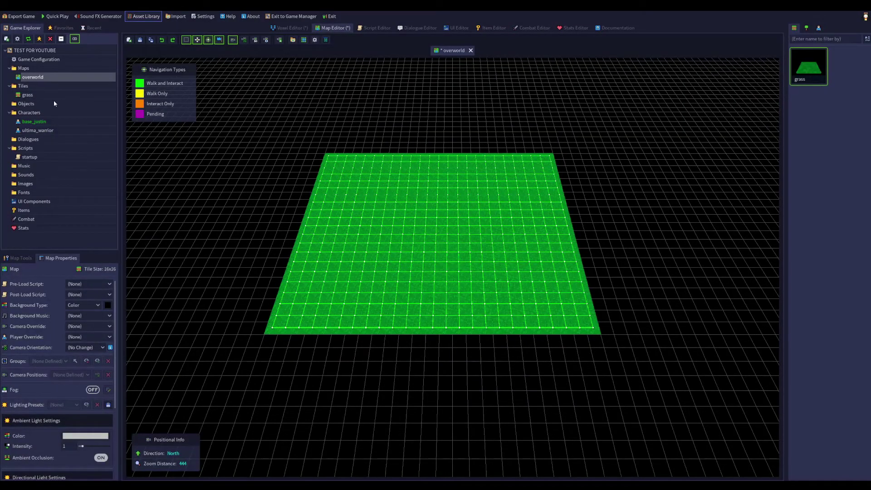
# - Check ultima_warrior in the reopened Asset Library, then select it in Game Explorer for options
pyautogui.click(144, 18)
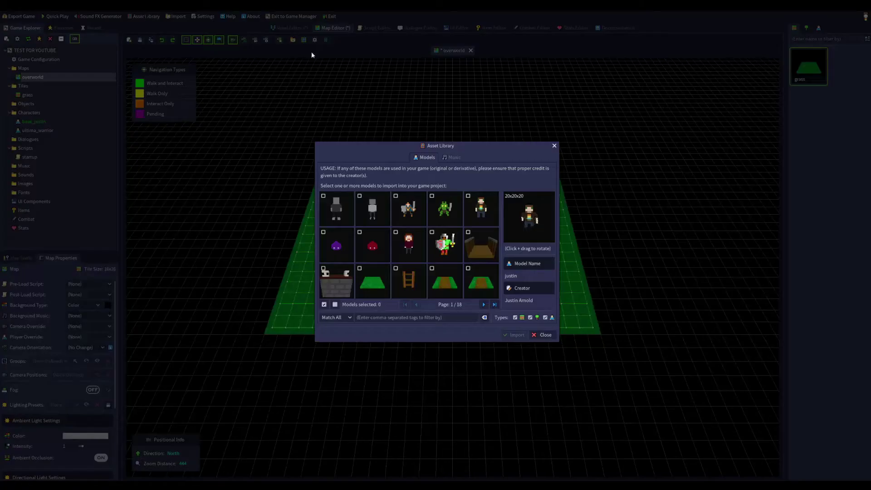
pyautogui.moveTo(485, 146); pyautogui.dragTo(270, 157)
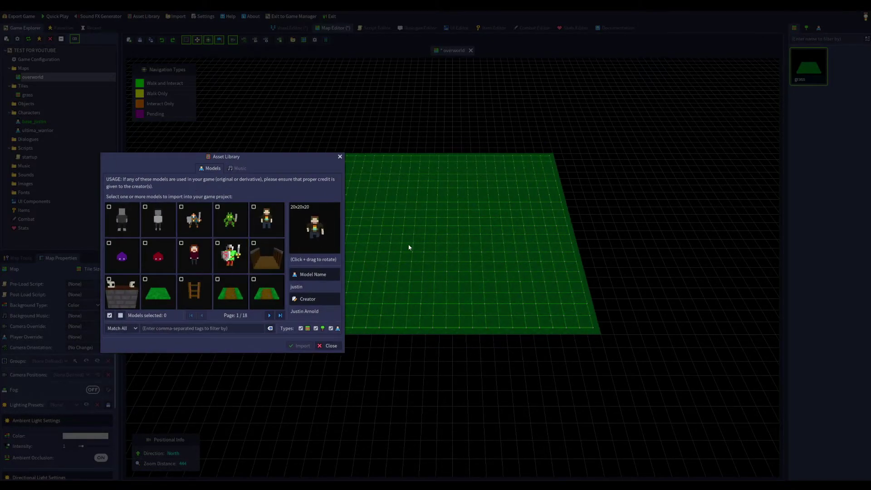
pyautogui.click(231, 256)
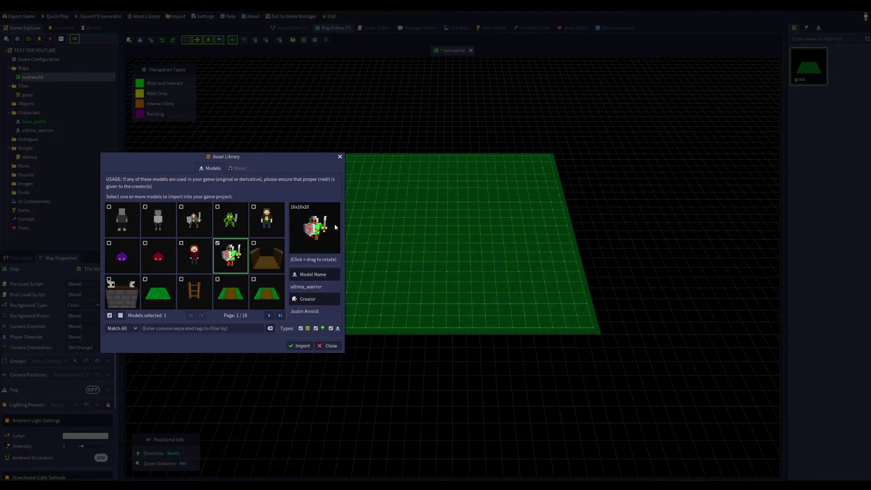
pyautogui.click(340, 156)
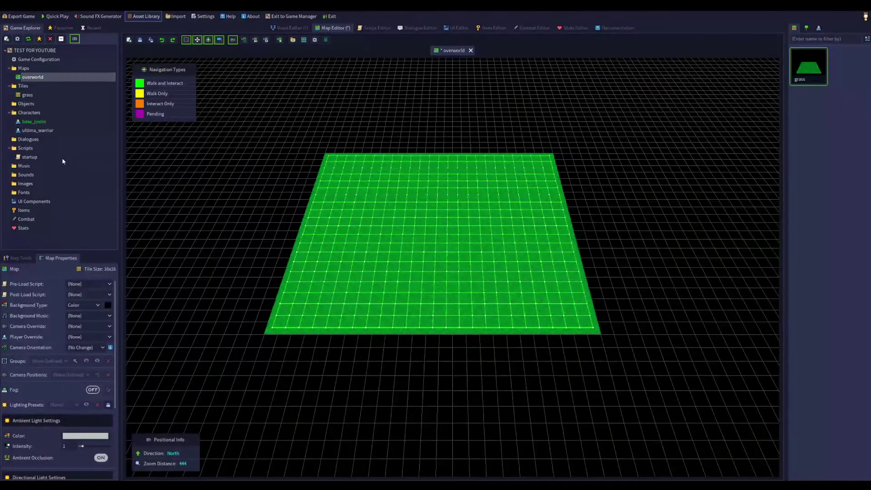
pyautogui.click(51, 131)
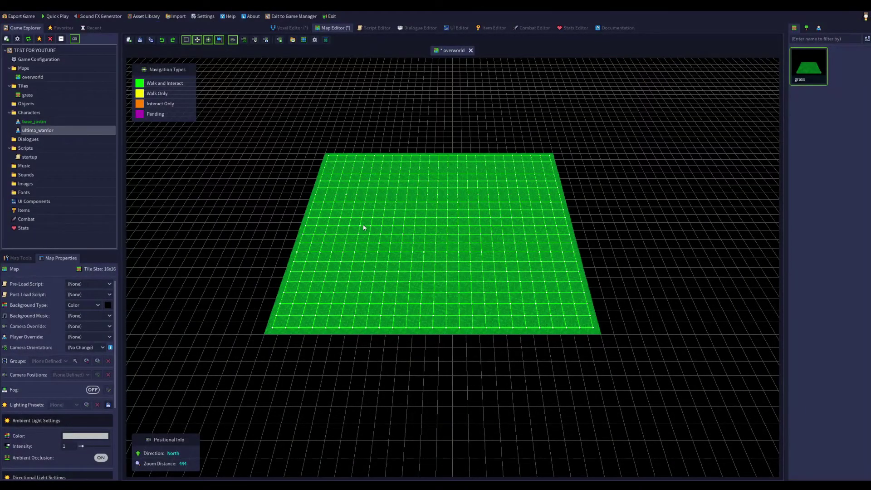
pyautogui.rightClick(52, 132)
# - Open the ultima_warrior model and play its walk animation preview
pyautogui.doubleClick(51, 131)
pyautogui.moveTo(355, 295); pyautogui.dragTo(533, 316, button='middle')
pyautogui.scroll(-6, 435, 308)
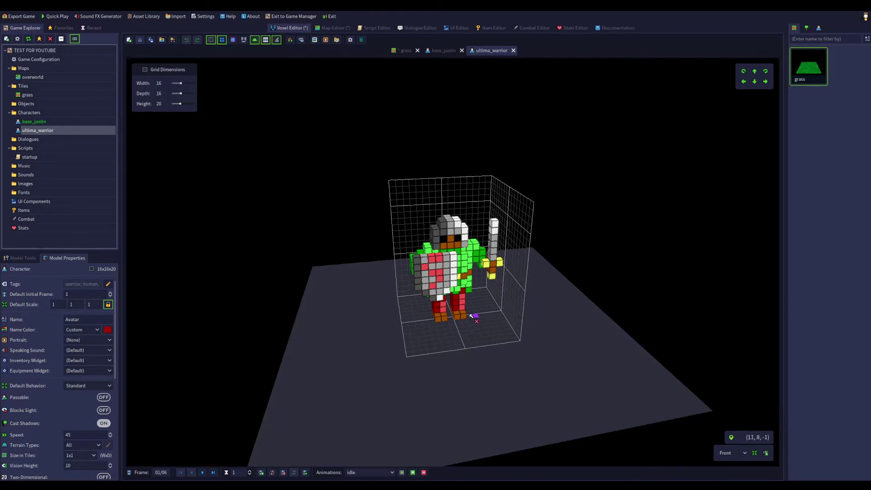
pyautogui.click(392, 474)
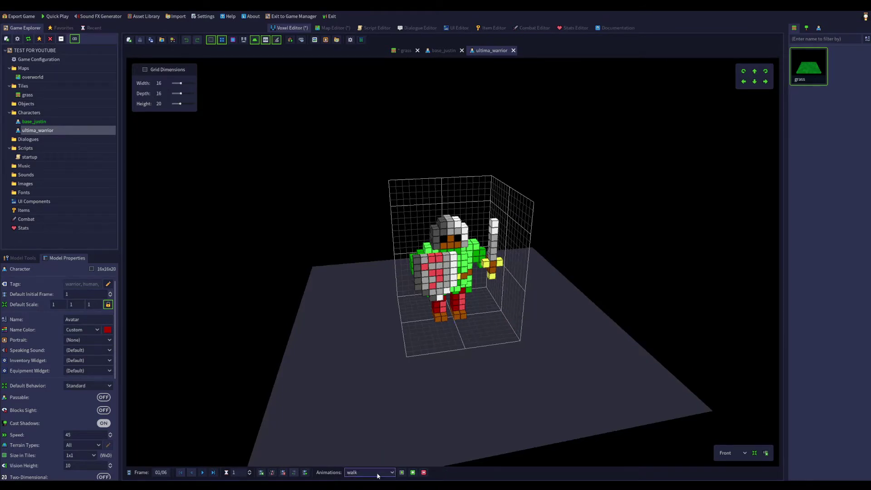
pyautogui.click(378, 475)
pyautogui.moveTo(415, 355); pyautogui.dragTo(497, 332, button='middle')
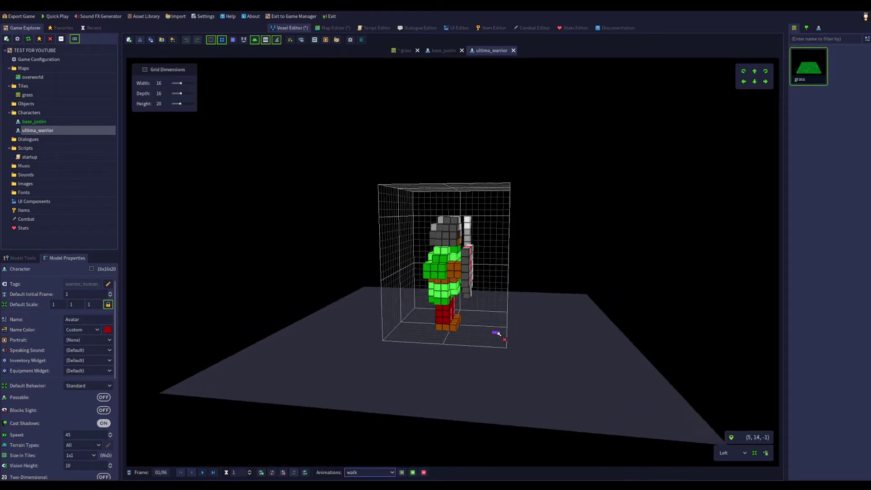
pyautogui.click(401, 472)
pyautogui.moveTo(430, 372); pyautogui.dragTo(400, 350, button='right')
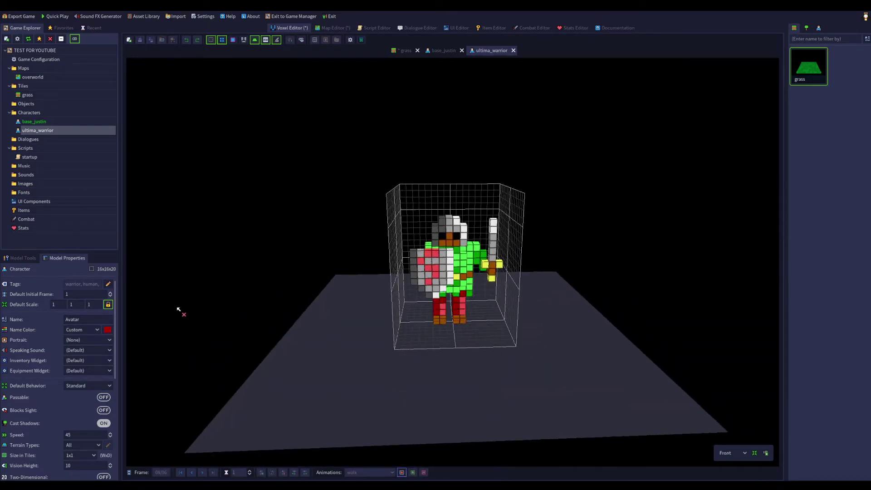
# - Bring up the base_justin character model in the voxel editor
pyautogui.click(26, 122)
pyautogui.moveTo(396, 340); pyautogui.dragTo(401, 315, button='right')
pyautogui.click(392, 474)
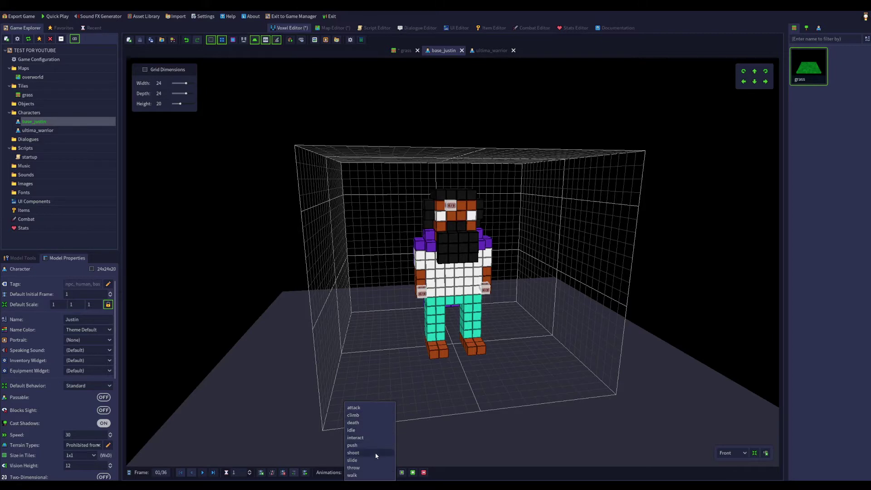
# - Play and stop base_justin's grey walk animation with Model Tools shown
pyautogui.click(393, 474)
pyautogui.click(402, 472)
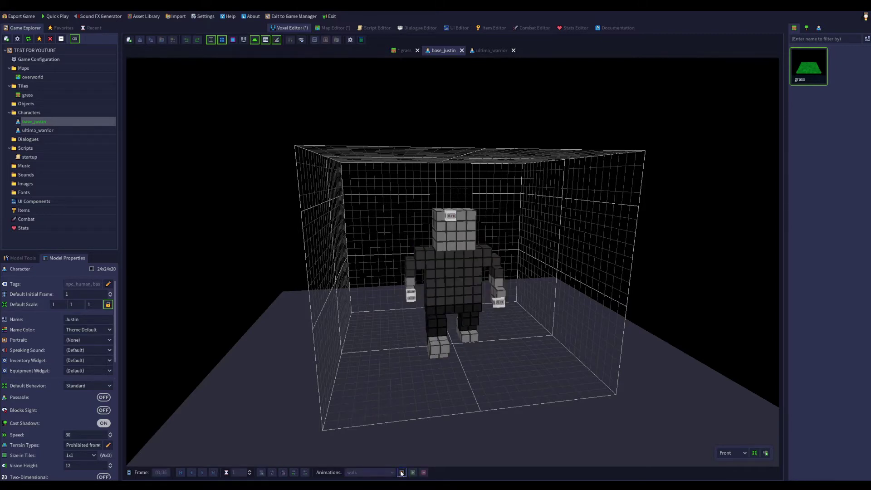
pyautogui.moveTo(454, 386); pyautogui.dragTo(452, 375, button='right')
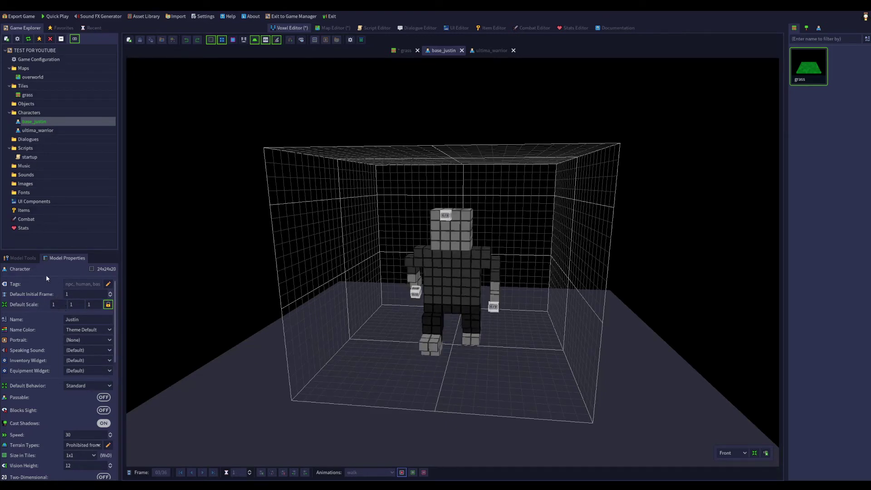
pyautogui.click(22, 258)
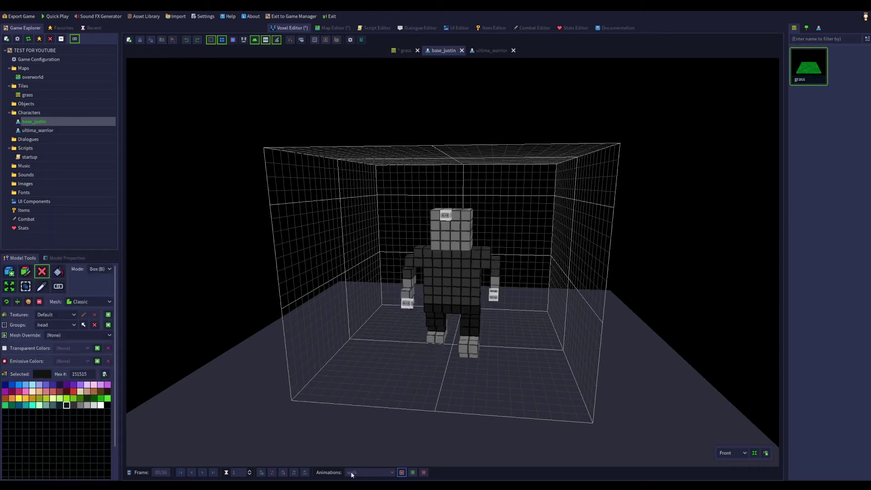
pyautogui.click(401, 472)
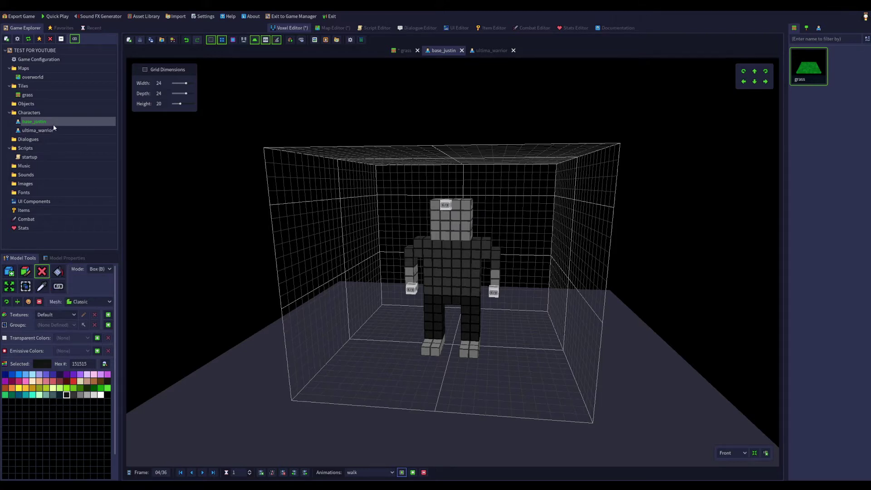
# - Preview the attack animation, then return to idle with playback stopped
pyautogui.click(390, 472)
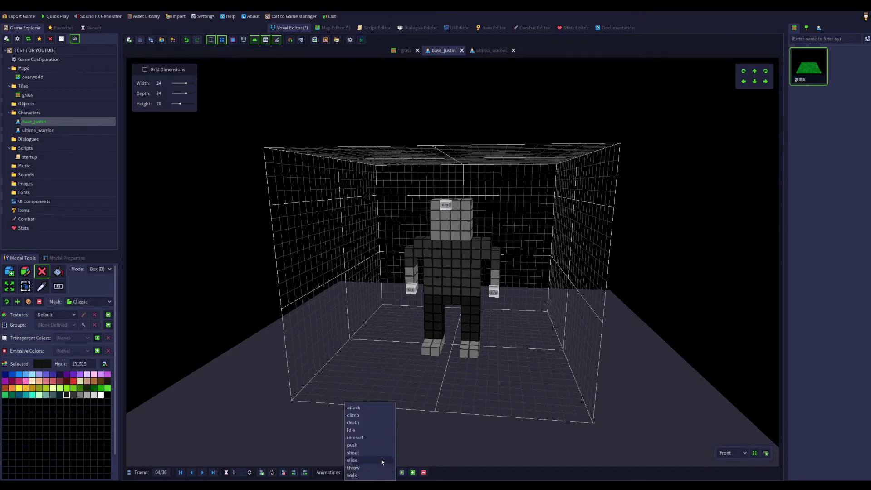
pyautogui.click(369, 408)
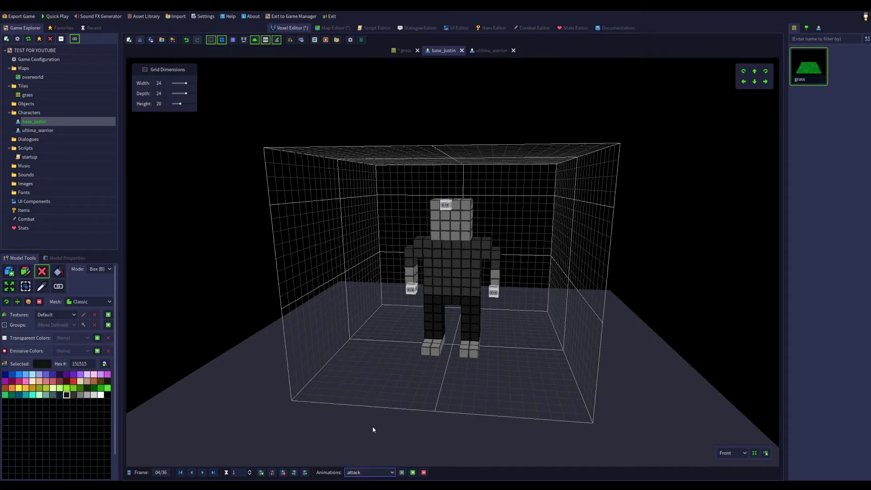
pyautogui.click(381, 472)
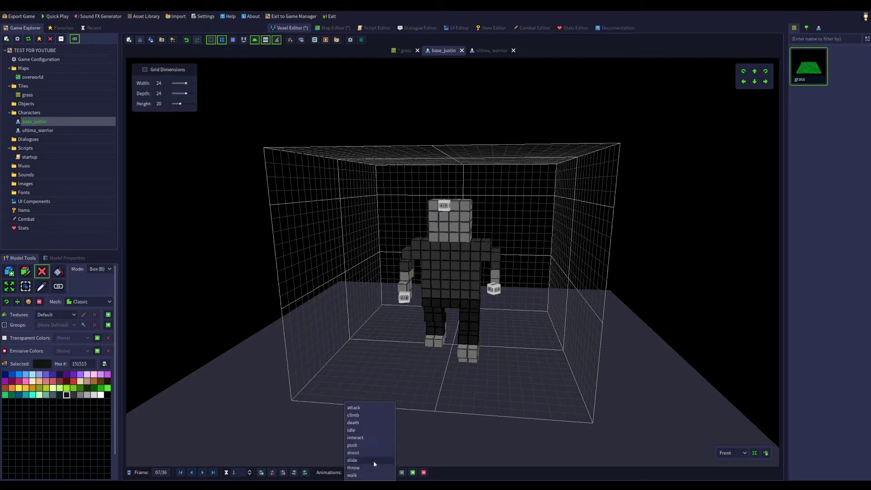
pyautogui.click(370, 430)
pyautogui.click(400, 472)
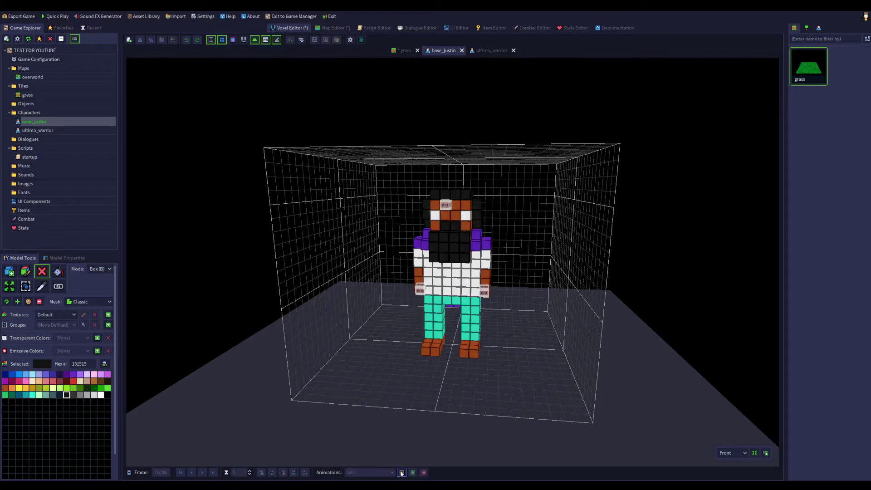
# - Box-select the whole coloured idle character with the Select tool
pyautogui.moveTo(472, 327)
pyautogui.mouseDown(button='right')
pyautogui.moveTo(593, 346)
pyautogui.moveTo(410, 340)
pyautogui.moveTo(469, 327)
pyautogui.mouseUp(button='right')
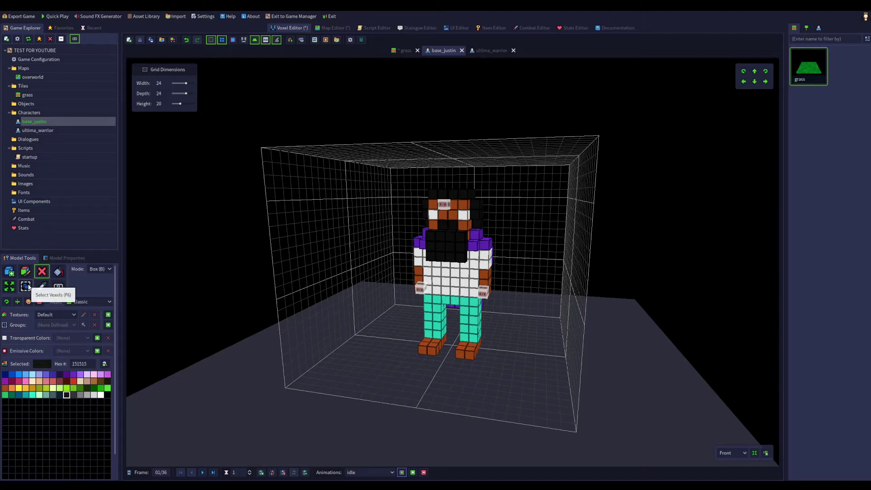
pyautogui.click(26, 287)
pyautogui.moveTo(331, 224); pyautogui.dragTo(413, 202, button='right')
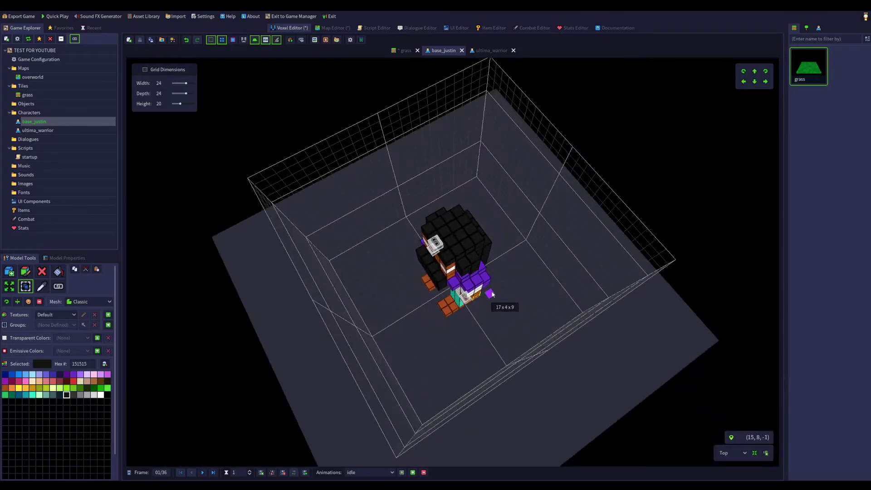
pyautogui.moveTo(513, 276); pyautogui.dragTo(469, 195, button='right')
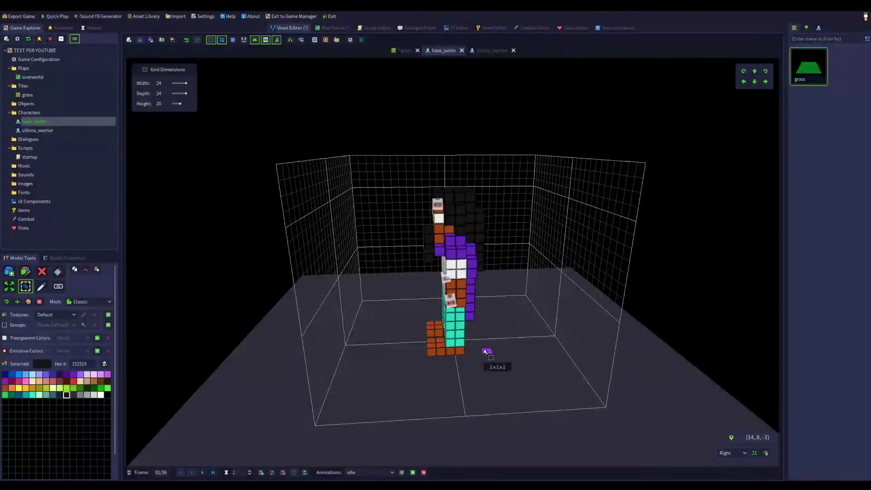
pyautogui.moveTo(458, 358); pyautogui.dragTo(424, 162)
pyautogui.moveTo(423, 161); pyautogui.dragTo(556, 307, button='right')
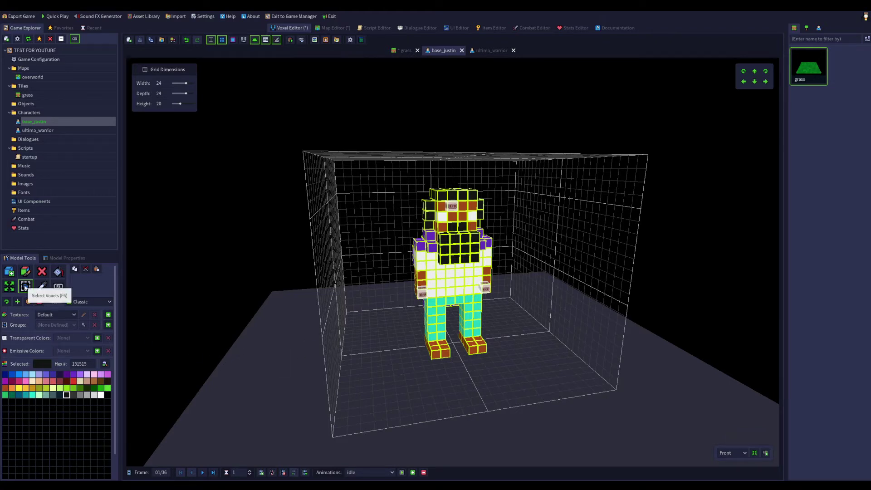
# - Try Billboard Sprite and Marching Cubes mesh types, then set the mesh back to Classic
pyautogui.click(83, 303)
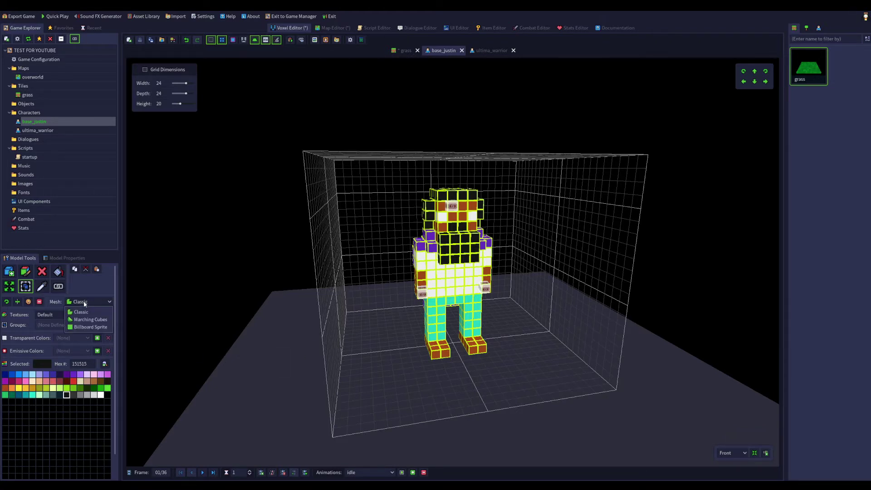
pyautogui.click(96, 327)
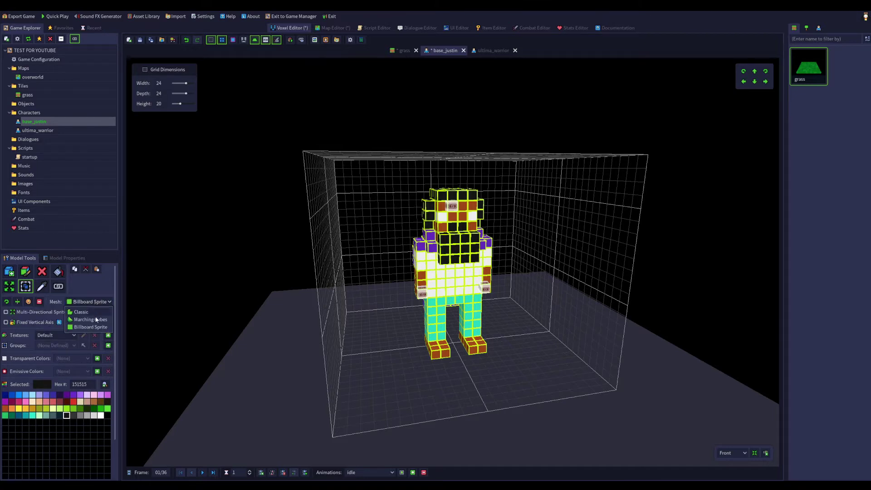
pyautogui.click(90, 320)
pyautogui.click(98, 302)
pyautogui.click(81, 312)
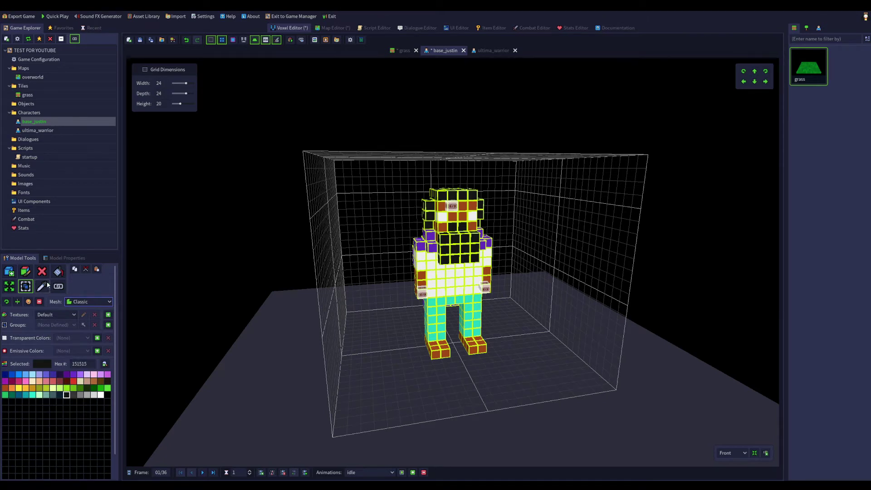
# - Copy the selected idle-frame voxels with the Select tool active
pyautogui.click(58, 272)
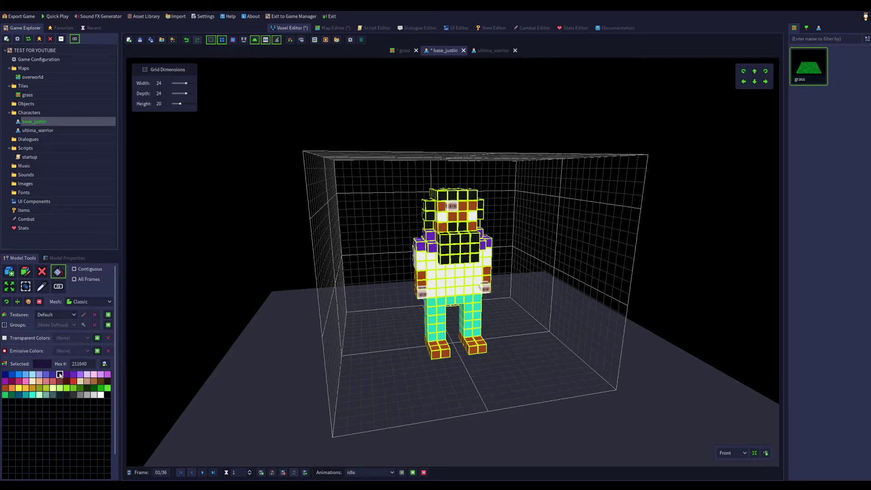
pyautogui.moveTo(426, 307); pyautogui.dragTo(407, 306, button='middle')
pyautogui.click(14, 273)
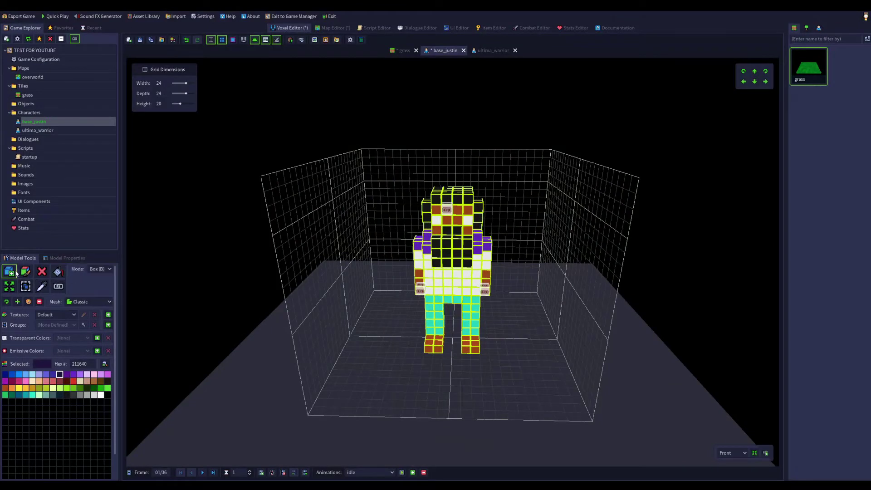
pyautogui.click(25, 286)
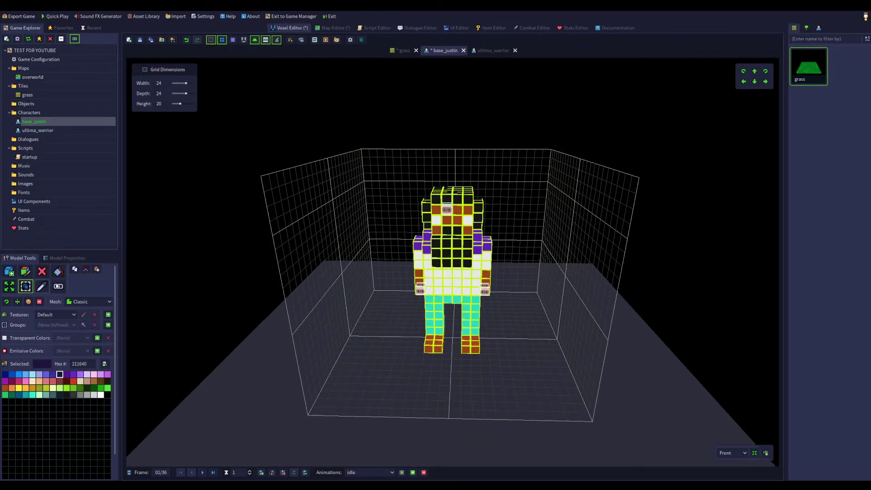
pyautogui.click(76, 270)
pyautogui.click(381, 473)
# - Enter frame editing on the walk animation and try selecting the grey character
pyautogui.click(375, 477)
pyautogui.click(403, 474)
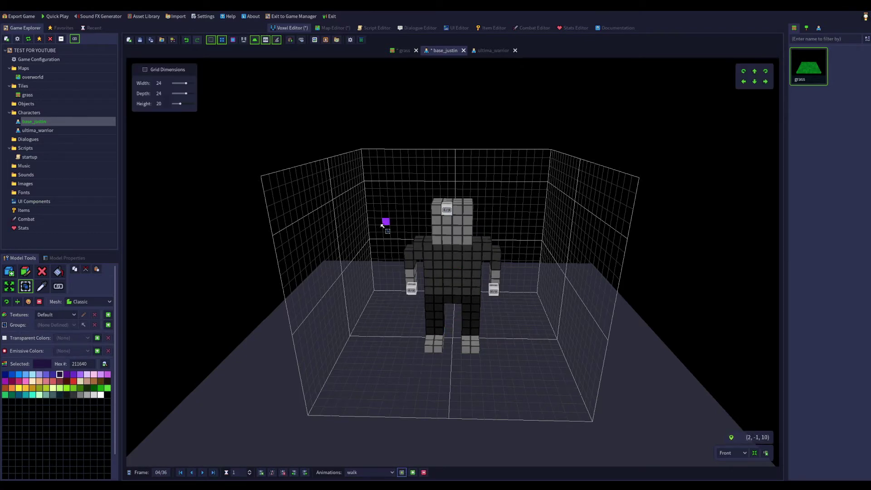
pyautogui.moveTo(433, 203); pyautogui.dragTo(493, 376)
pyautogui.moveTo(560, 321); pyautogui.dragTo(423, 326, button='middle')
pyautogui.moveTo(424, 327); pyautogui.dragTo(431, 362, button='right')
pyautogui.moveTo(433, 359); pyautogui.dragTo(519, 130)
pyautogui.click(400, 391)
# - Box-select the grey legs, pelvis and body voxels on walk frame 4
pyautogui.moveTo(400, 390); pyautogui.dragTo(538, 374, button='middle')
pyautogui.moveTo(510, 346); pyautogui.dragTo(499, 372, button='middle')
pyautogui.moveTo(447, 349); pyautogui.dragTo(352, 173)
pyautogui.click(408, 263)
pyautogui.moveTo(407, 295); pyautogui.dragTo(494, 220)
pyautogui.moveTo(525, 276); pyautogui.dragTo(589, 332)
pyautogui.click(463, 356)
pyautogui.moveTo(440, 352); pyautogui.dragTo(462, 119)
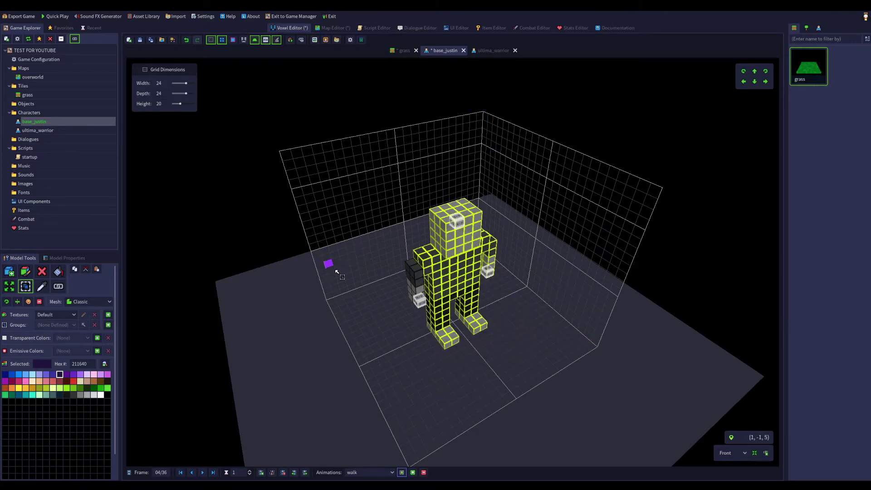
pyautogui.moveTo(323, 261); pyautogui.dragTo(299, 245, button='middle')
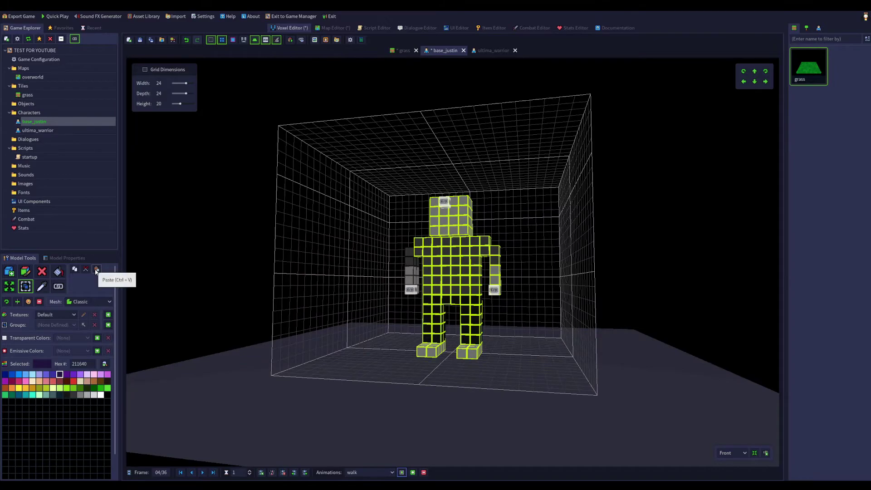
# - Paste the copied idle colours onto walk frame 4 and accept them
pyautogui.click(96, 270)
pyautogui.moveTo(401, 323); pyautogui.dragTo(358, 323, button='middle')
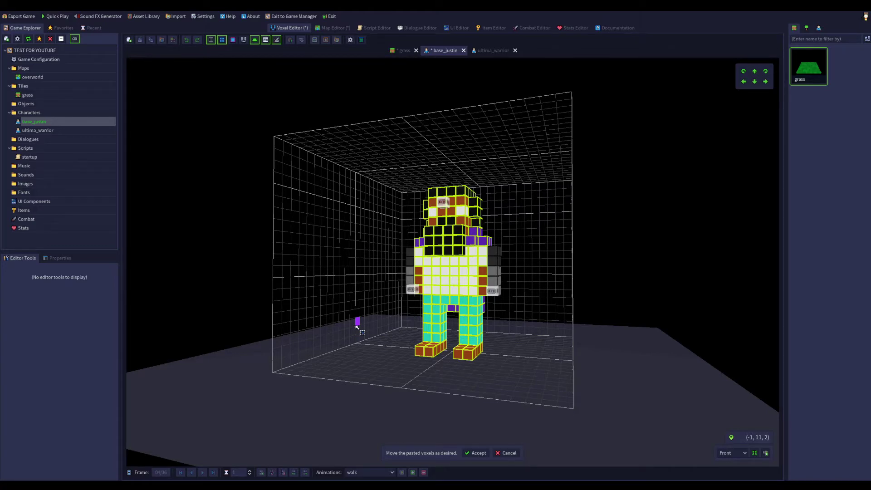
pyautogui.moveTo(510, 320); pyautogui.dragTo(448, 290, button='middle')
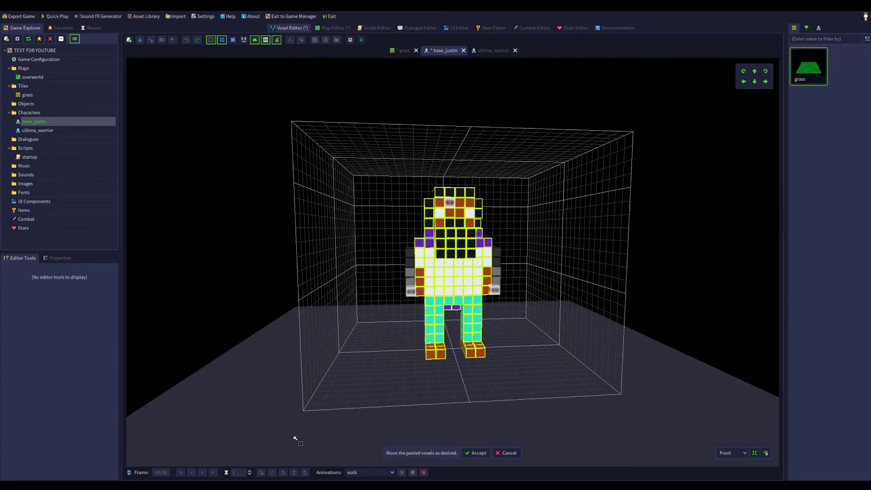
pyautogui.click(473, 453)
# - Select the left arm voxels, paste the colours there and accept
pyautogui.moveTo(413, 248); pyautogui.dragTo(412, 305)
pyautogui.moveTo(395, 312); pyautogui.dragTo(461, 327, button='middle')
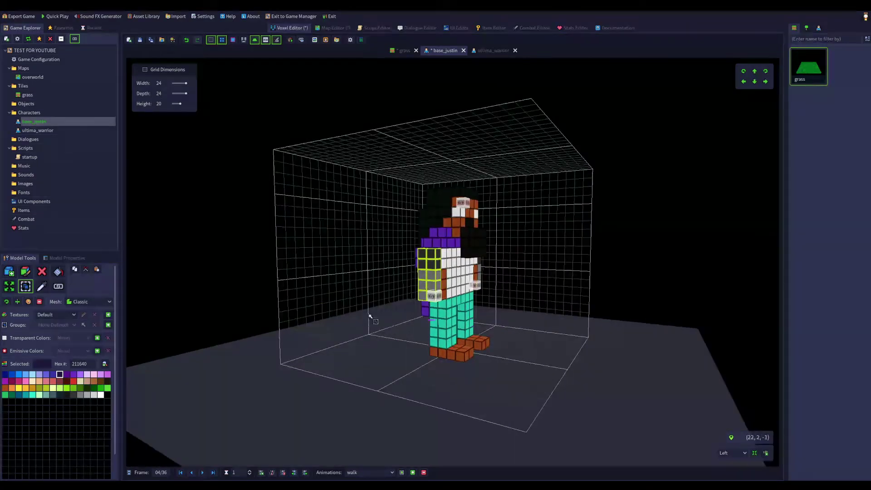
pyautogui.click(97, 269)
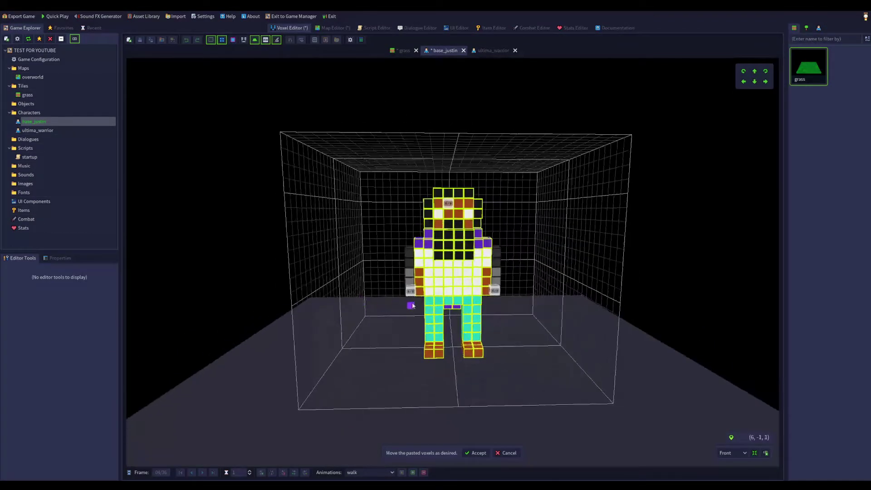
pyautogui.click(476, 453)
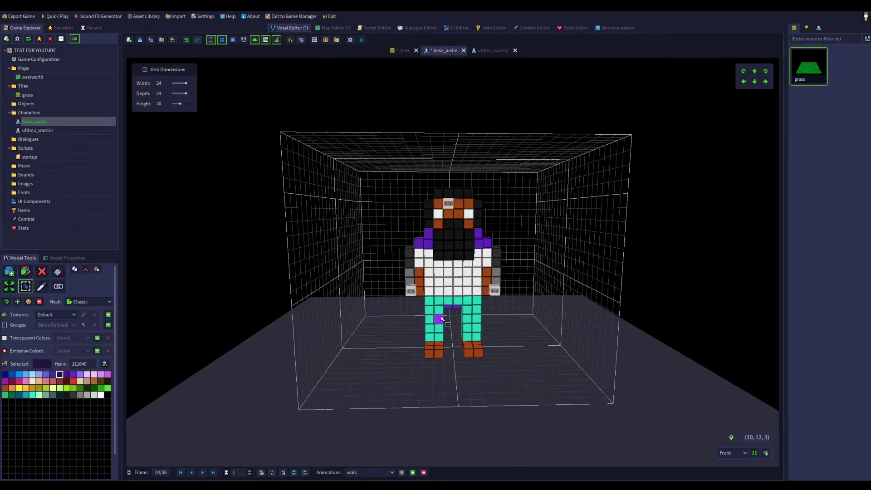
# - Compare against the idle animation, then switch back to walk
pyautogui.click(365, 475)
pyautogui.click(358, 430)
pyautogui.click(402, 473)
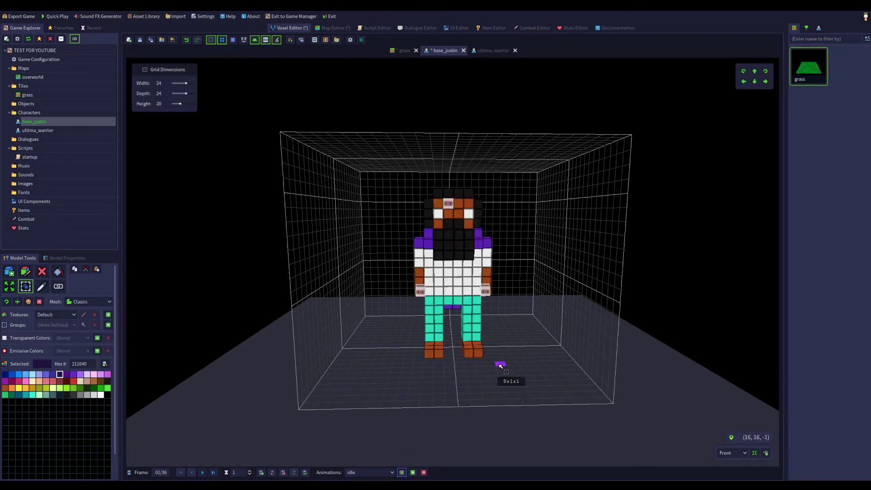
pyautogui.moveTo(449, 365)
pyautogui.mouseDown(button='right')
pyautogui.moveTo(554, 364)
pyautogui.moveTo(470, 368)
pyautogui.moveTo(449, 381)
pyautogui.mouseUp(button='right')
pyautogui.click(380, 473)
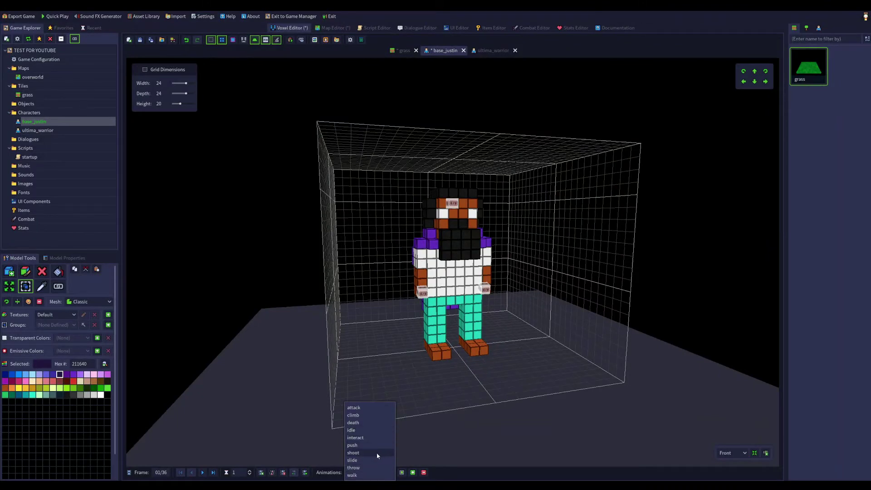
pyautogui.click(368, 475)
# - Box-paint the dark upper-arm voxels white on walk frame 4
pyautogui.click(403, 472)
pyautogui.moveTo(404, 387); pyautogui.dragTo(369, 367, button='middle')
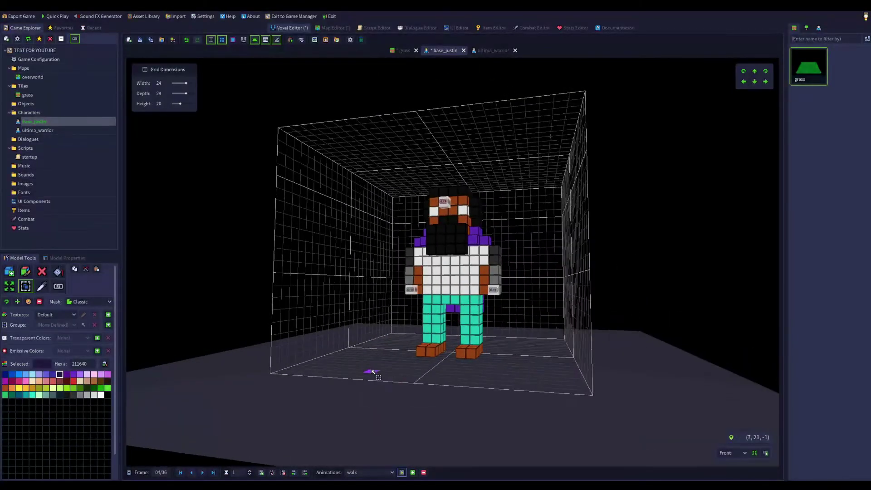
pyautogui.click(25, 272)
pyautogui.click(100, 394)
pyautogui.moveTo(495, 262); pyautogui.dragTo(543, 274, button='middle')
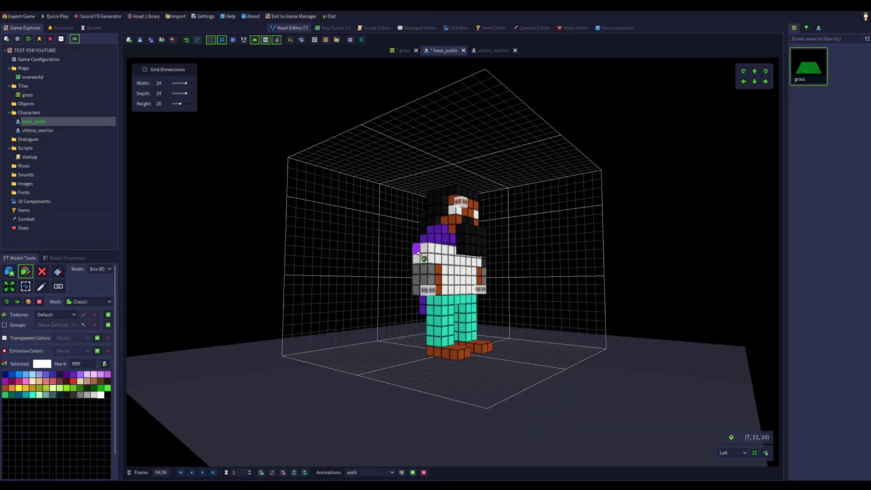
pyautogui.moveTo(418, 253); pyautogui.dragTo(293, 287, button='middle')
pyautogui.moveTo(443, 251); pyautogui.dragTo(455, 263)
# - Paint the grey left arm voxels brown (ad4e1a), correcting a red first pass
pyautogui.moveTo(433, 302)
pyautogui.mouseDown(button='middle')
pyautogui.moveTo(346, 300)
pyautogui.moveTo(603, 308)
pyautogui.moveTo(550, 305)
pyautogui.mouseUp(button='middle')
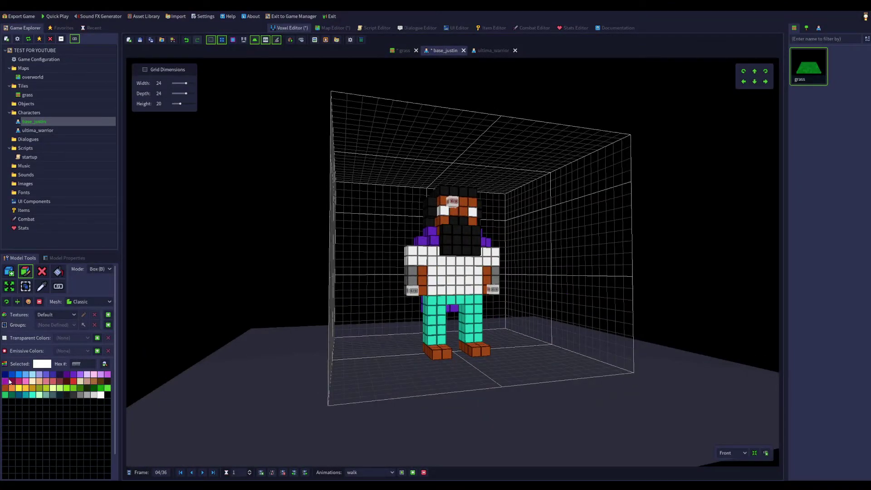
pyautogui.click(74, 381)
pyautogui.moveTo(411, 269); pyautogui.dragTo(422, 291)
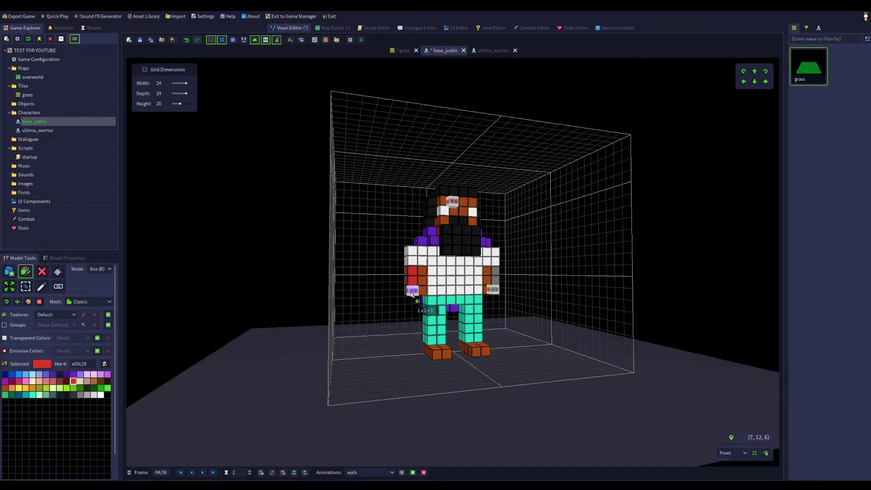
pyautogui.moveTo(399, 310)
pyautogui.mouseDown(button='middle')
pyautogui.moveTo(514, 329)
pyautogui.moveTo(346, 327)
pyautogui.moveTo(383, 326)
pyautogui.mouseUp(button='middle')
pyautogui.click(5, 388)
pyautogui.moveTo(410, 271); pyautogui.dragTo(414, 291)
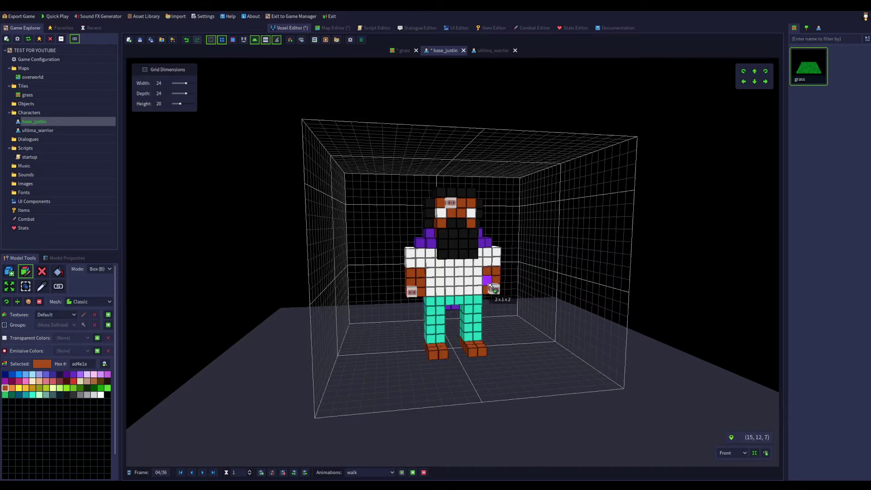
pyautogui.moveTo(492, 281); pyautogui.dragTo(648, 292, button='middle')
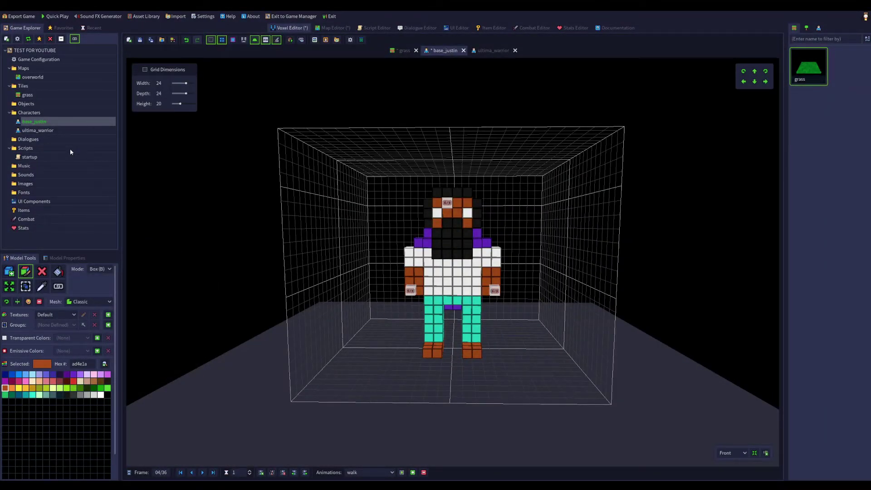
# - Save the edited base_justin character and request Quick Play again
pyautogui.click(54, 17)
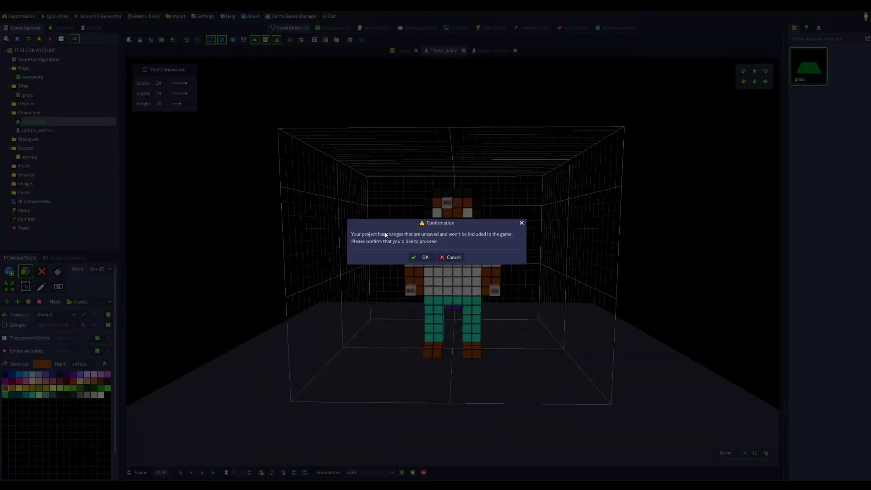
pyautogui.click(453, 258)
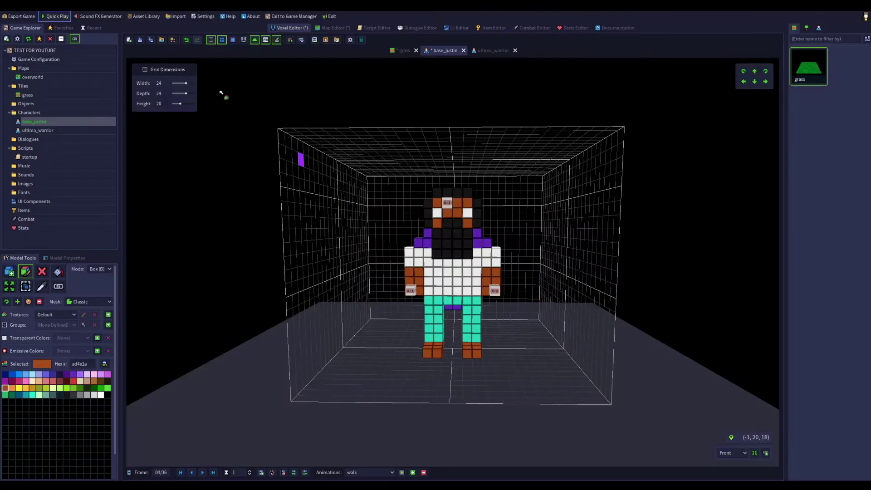
pyautogui.click(130, 40)
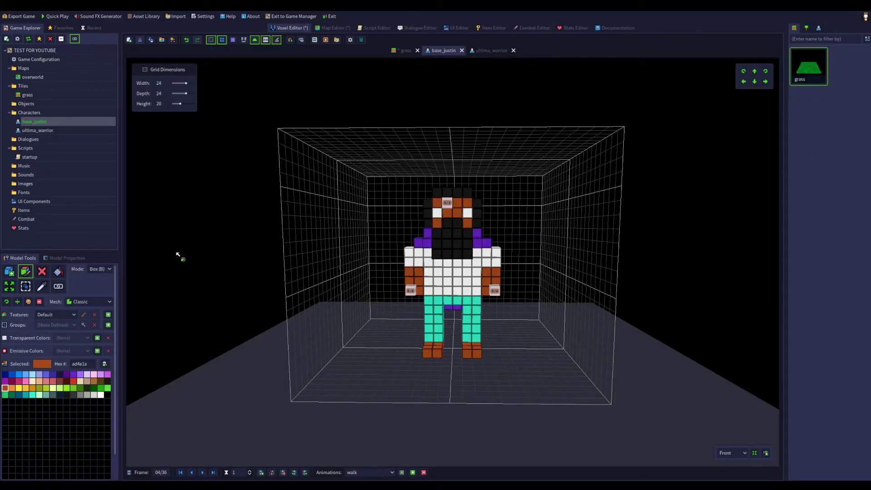
pyautogui.click(58, 17)
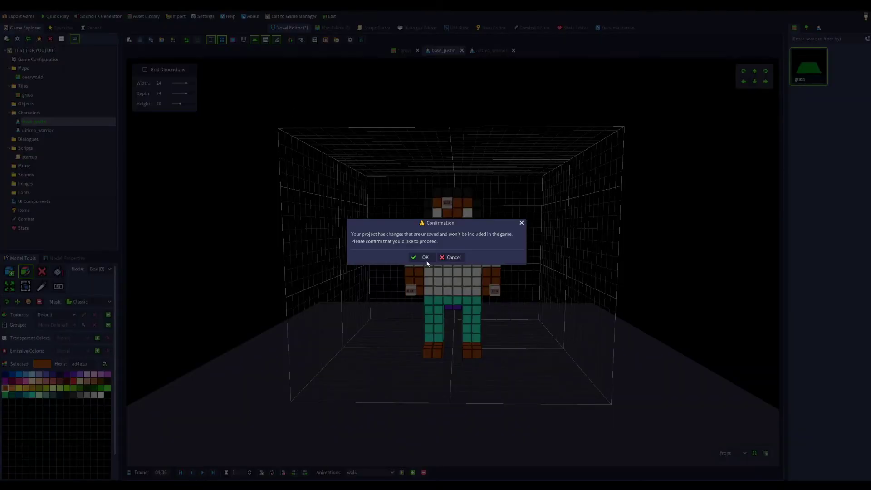
# - Confirm and run the play test, then return to base_justin's animation list
pyautogui.click(424, 257)
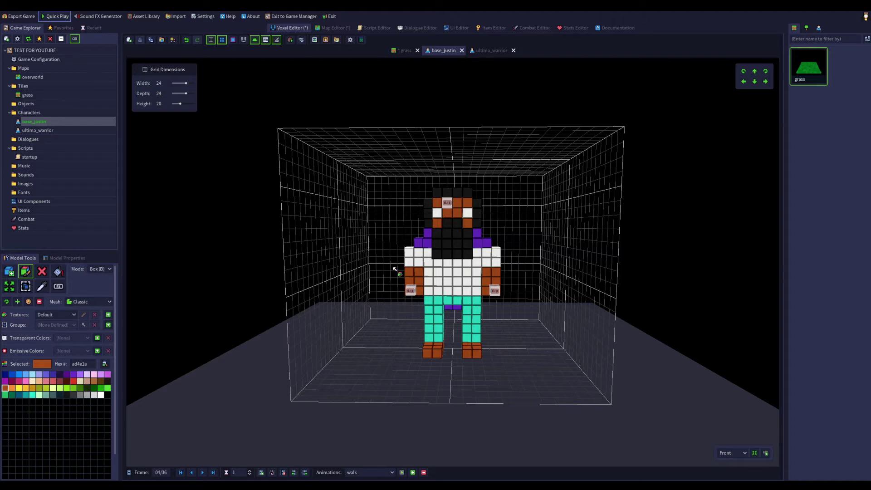
pyautogui.click(384, 474)
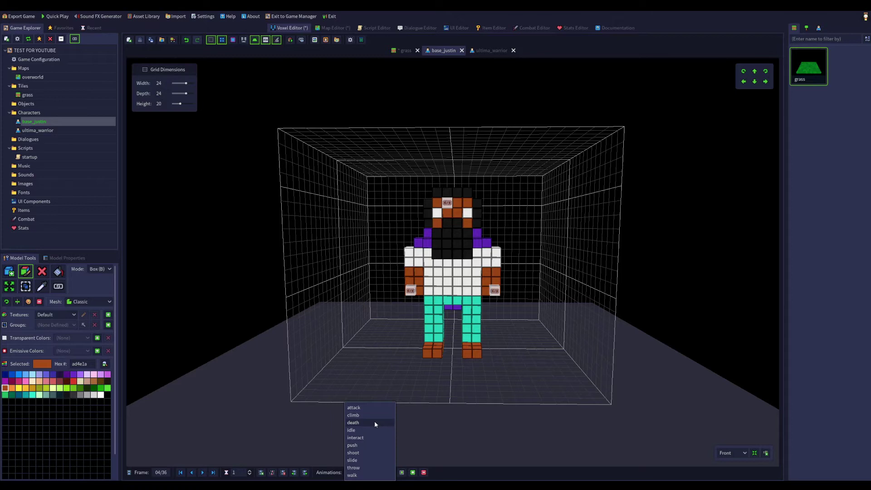
pyautogui.click(374, 476)
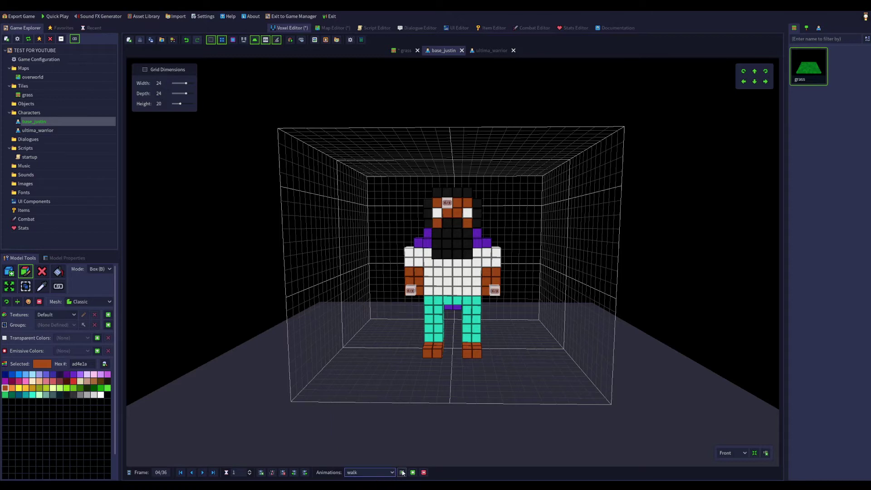
pyautogui.click(402, 473)
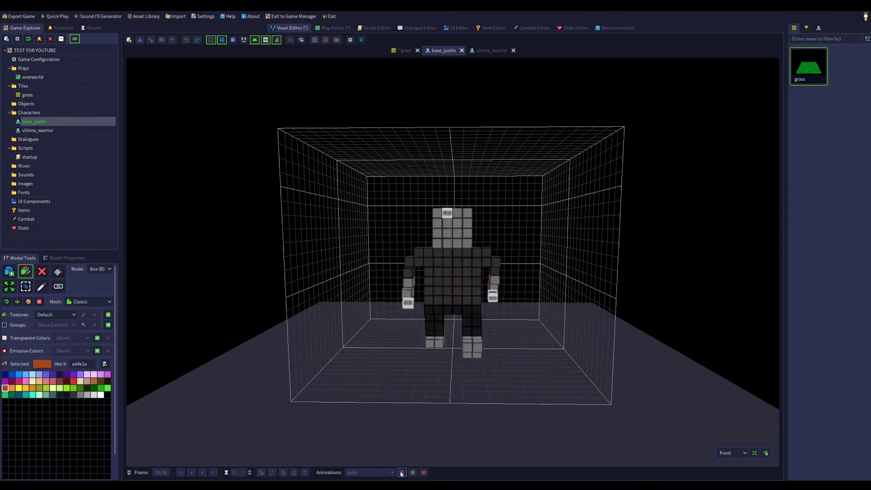
pyautogui.click(402, 472)
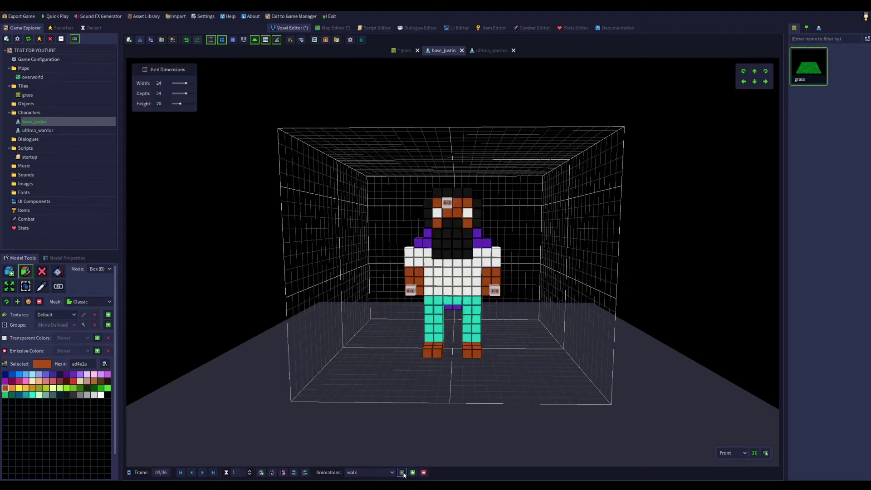
pyautogui.click(766, 81)
pyautogui.click(744, 82)
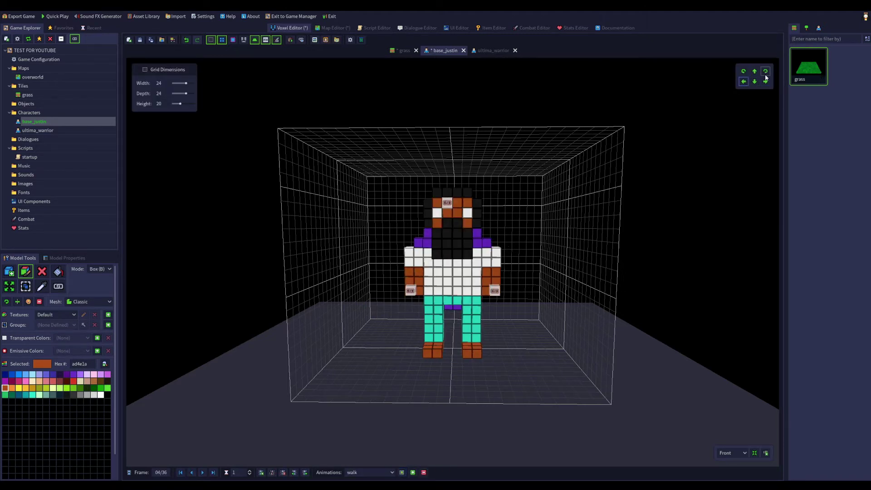
pyautogui.click(754, 71)
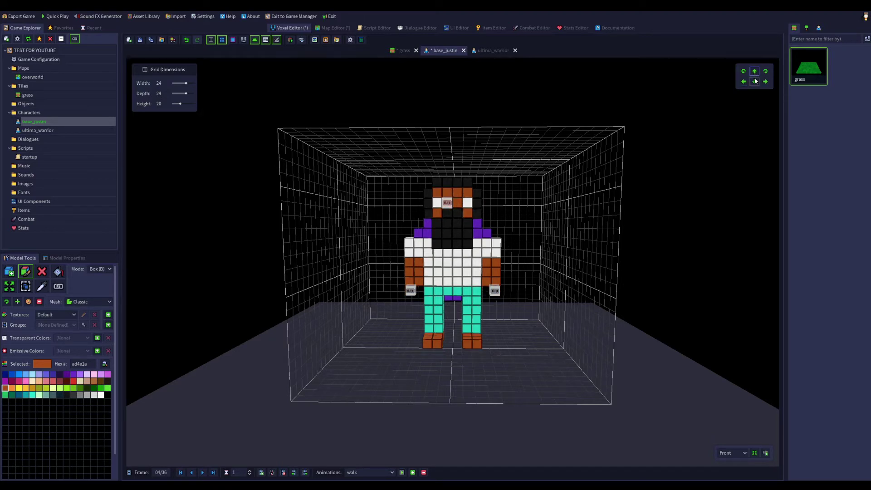
pyautogui.click(756, 81)
pyautogui.click(755, 82)
pyautogui.click(755, 82)
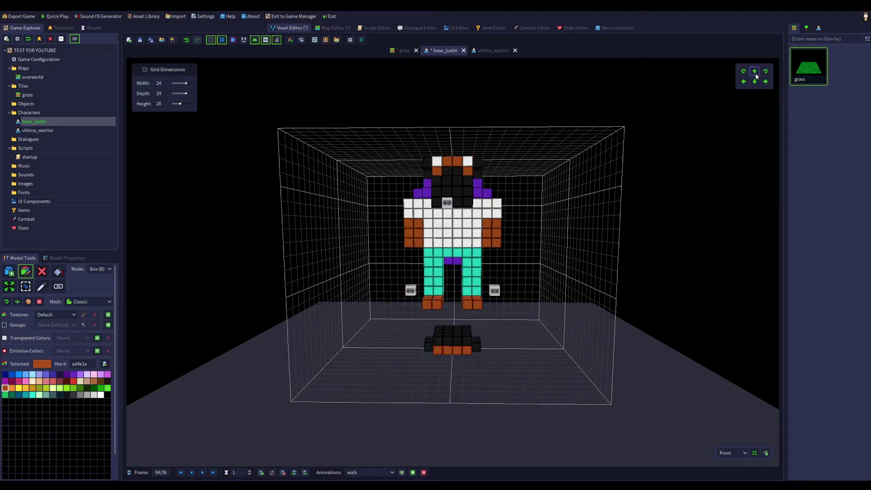
pyautogui.click(755, 71)
pyautogui.click(755, 72)
pyautogui.click(755, 72)
pyautogui.click(755, 71)
pyautogui.click(755, 72)
pyautogui.click(754, 71)
pyautogui.click(755, 71)
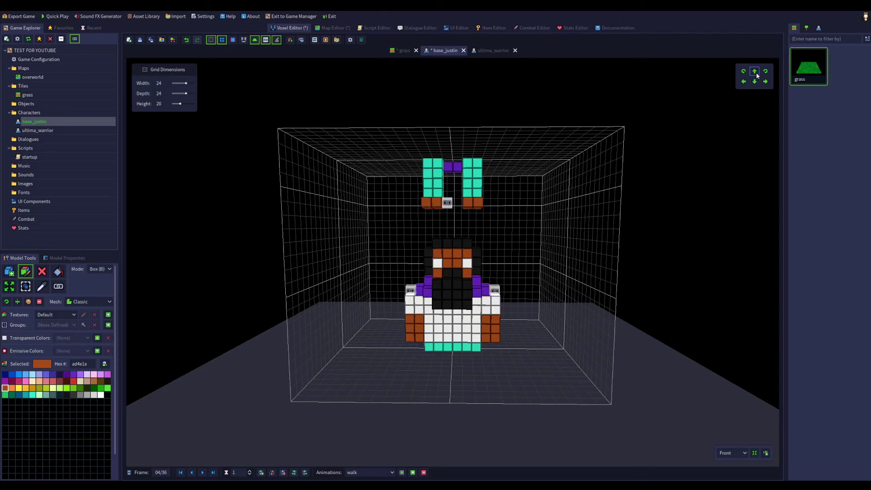
pyautogui.click(755, 72)
pyautogui.click(755, 72)
pyautogui.click(754, 72)
pyautogui.click(755, 72)
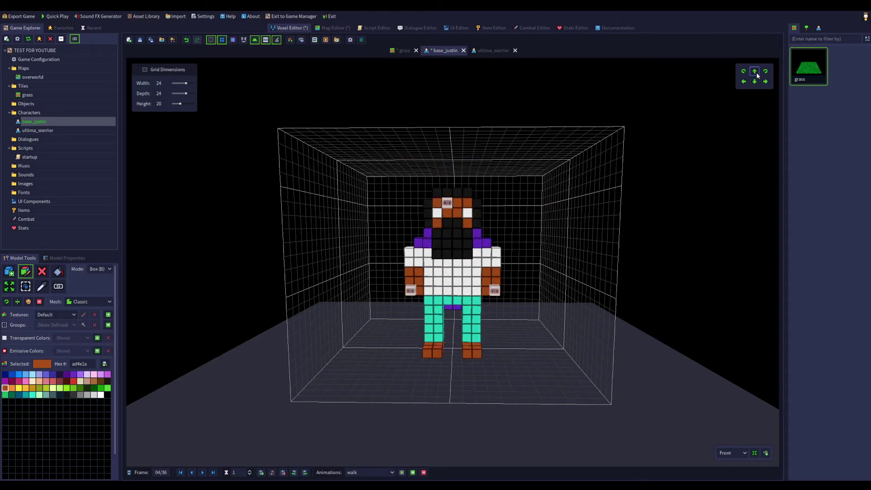
pyautogui.click(202, 472)
pyautogui.click(203, 472)
pyautogui.click(202, 472)
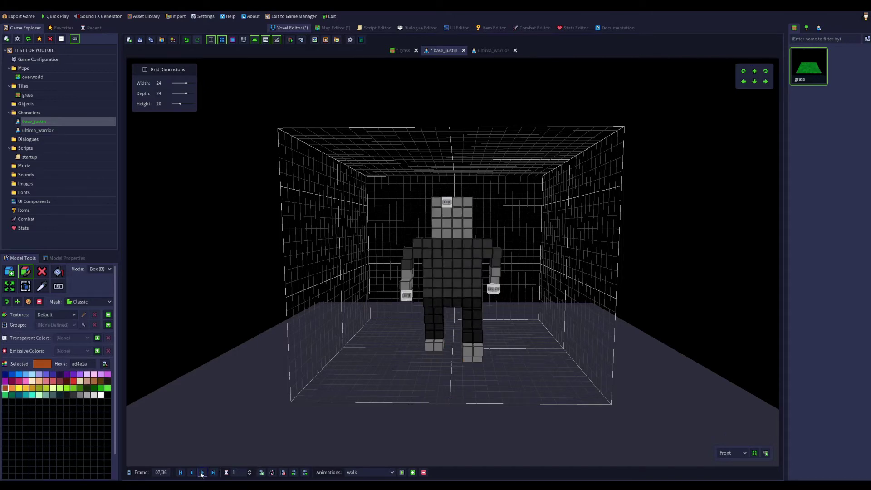
pyautogui.click(202, 472)
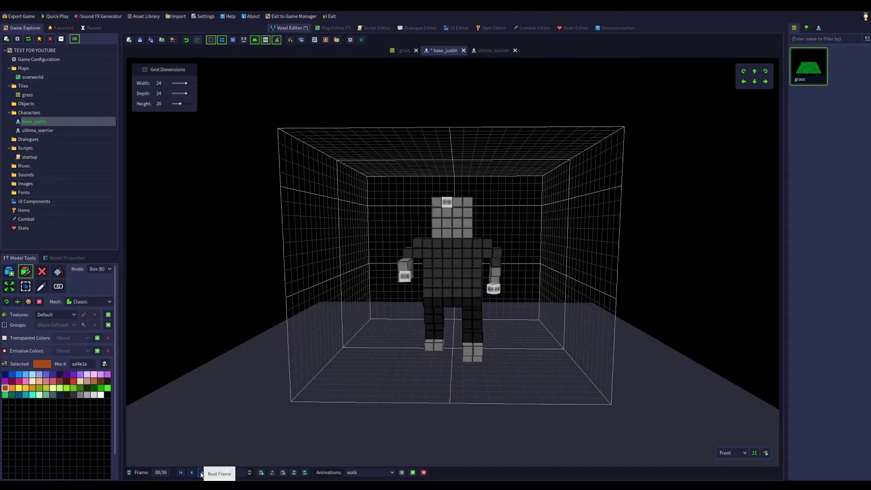
pyautogui.click(202, 473)
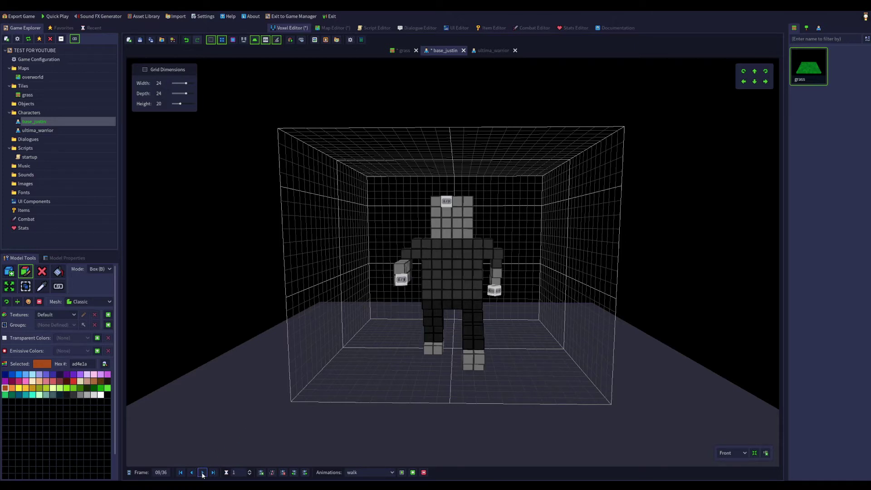
pyautogui.click(202, 473)
pyautogui.click(203, 473)
pyautogui.click(202, 473)
pyautogui.click(202, 473)
pyautogui.click(202, 474)
pyautogui.click(203, 473)
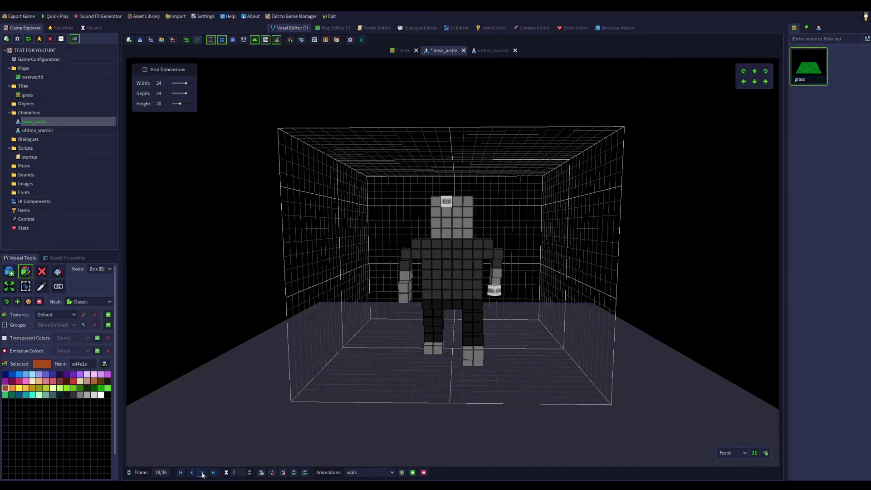
pyautogui.click(202, 474)
pyautogui.click(202, 473)
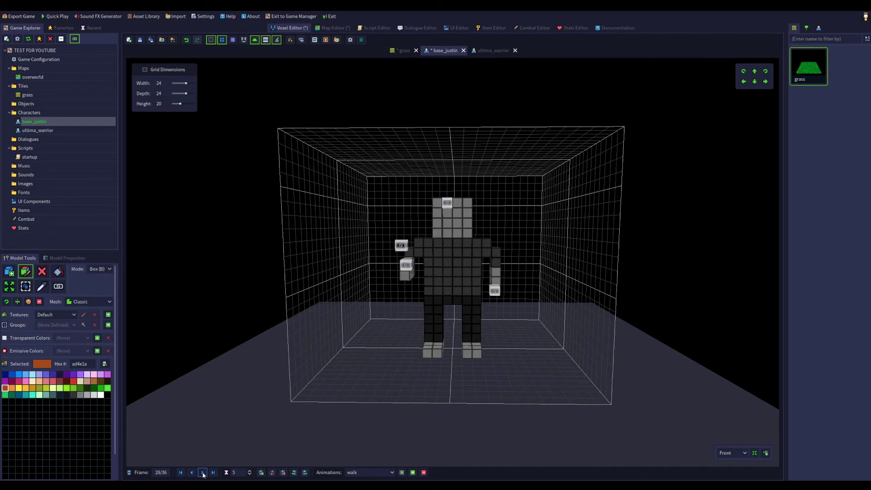
pyautogui.moveTo(432, 398); pyautogui.dragTo(350, 403, button='middle')
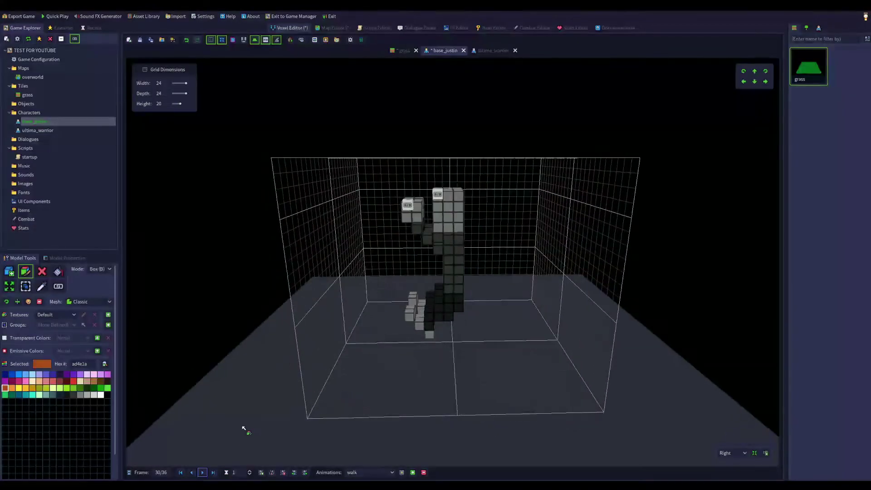
pyautogui.click(203, 472)
pyautogui.click(203, 473)
pyautogui.click(202, 472)
pyautogui.click(206, 473)
pyautogui.click(206, 473)
pyautogui.click(206, 473)
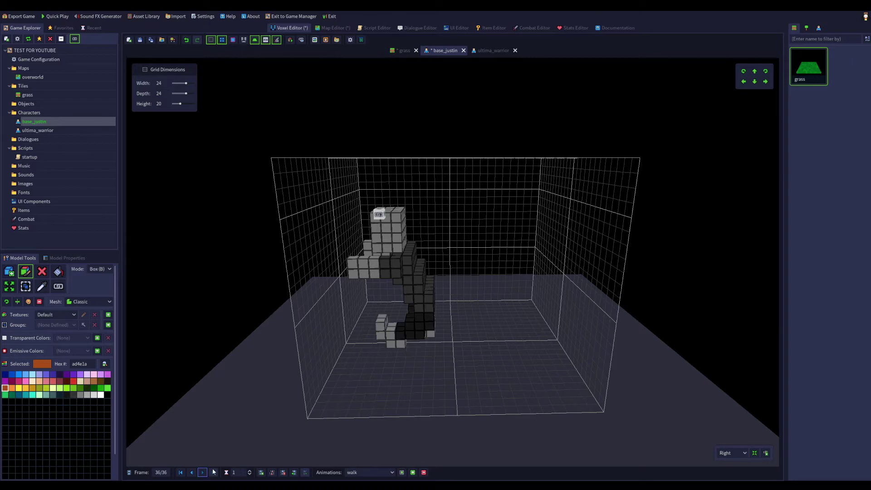
pyautogui.click(373, 473)
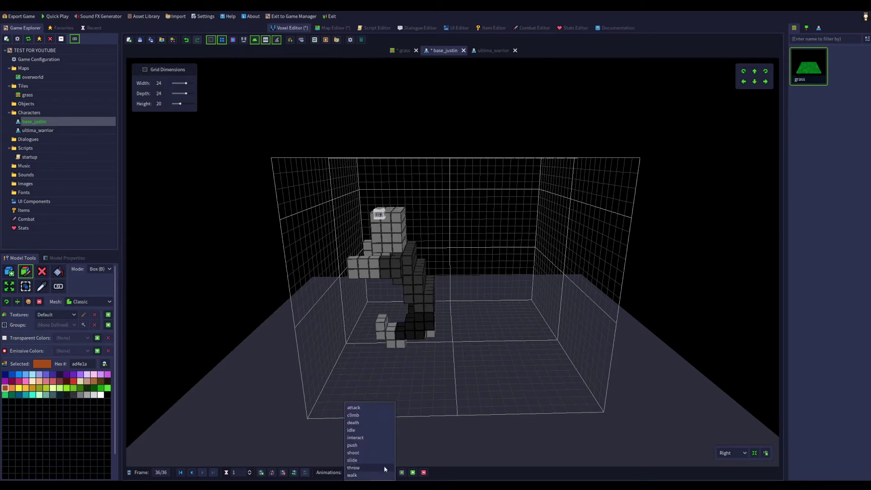
pyautogui.click(370, 415)
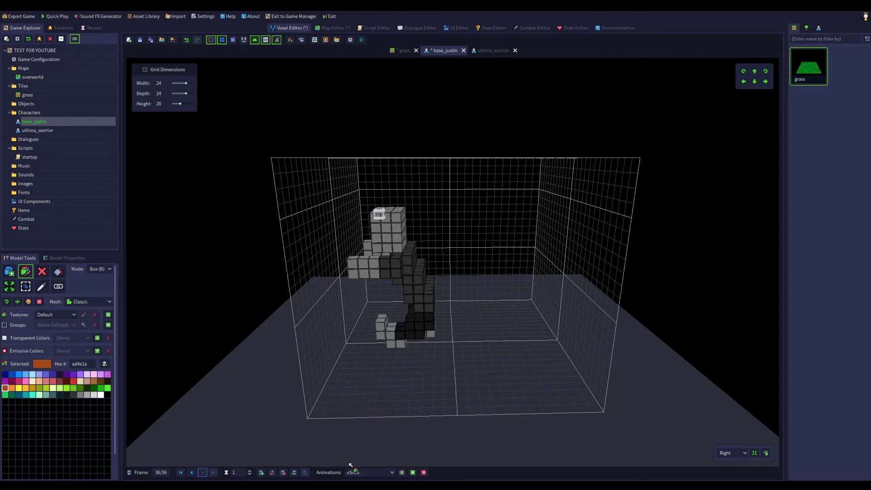
pyautogui.click(401, 472)
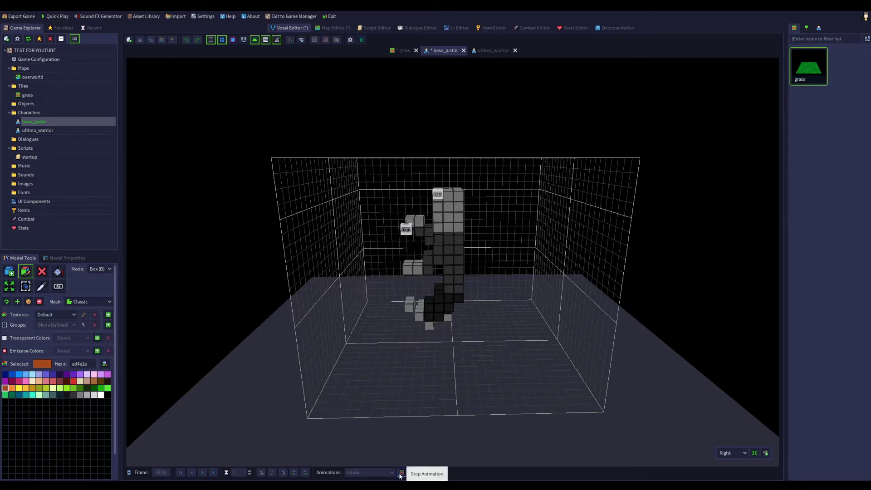
pyautogui.click(402, 473)
pyautogui.click(387, 472)
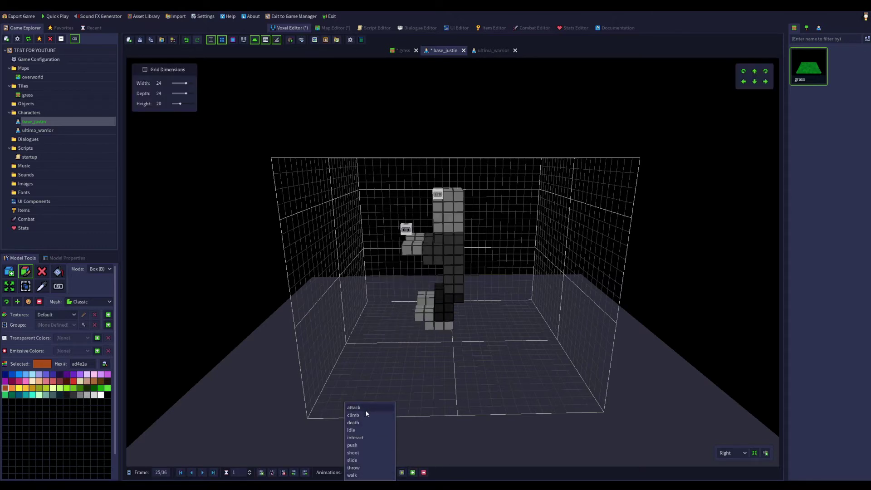
pyautogui.click(360, 475)
pyautogui.click(402, 474)
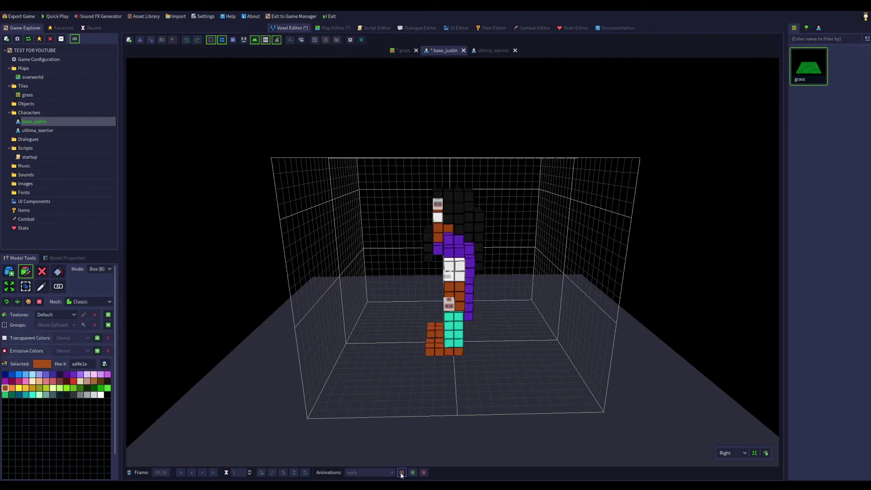
pyautogui.click(402, 474)
pyautogui.click(401, 474)
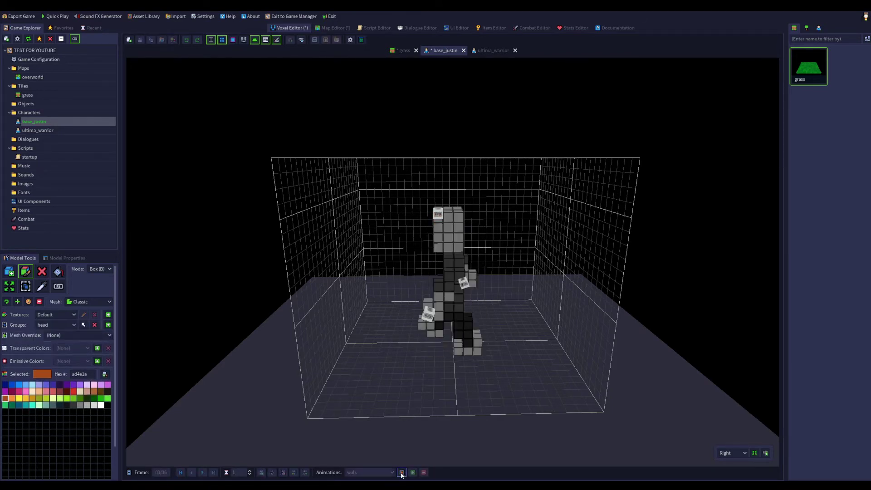
pyautogui.click(401, 474)
pyautogui.click(401, 473)
pyautogui.click(401, 474)
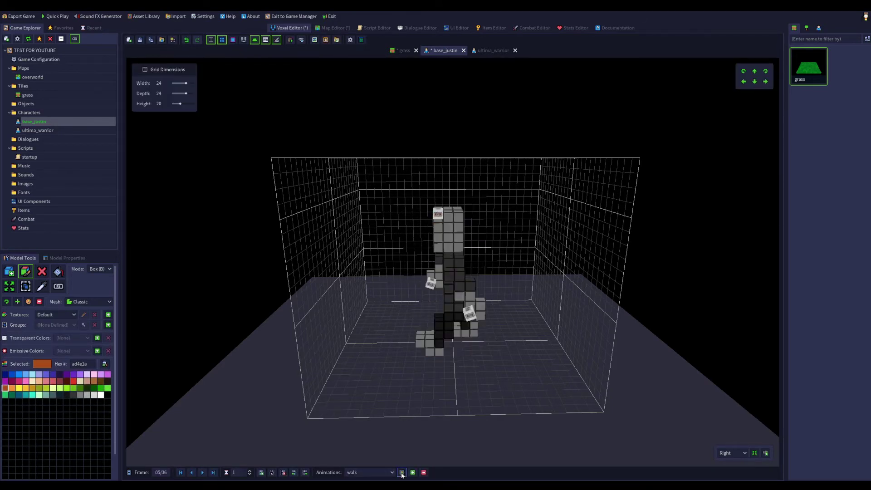
pyautogui.press('q')
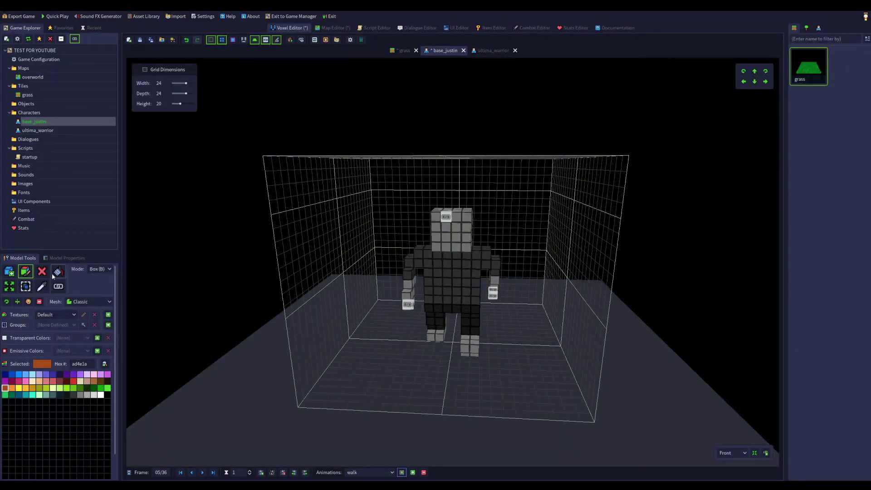
# - Box-select and copy every coloured voxel of walk frame 04/36
pyautogui.click(25, 286)
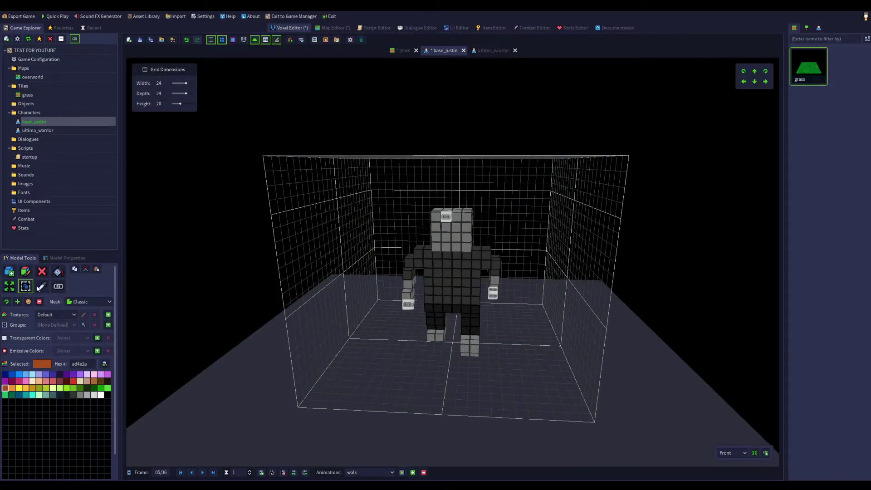
pyautogui.click(359, 471)
pyautogui.click(359, 475)
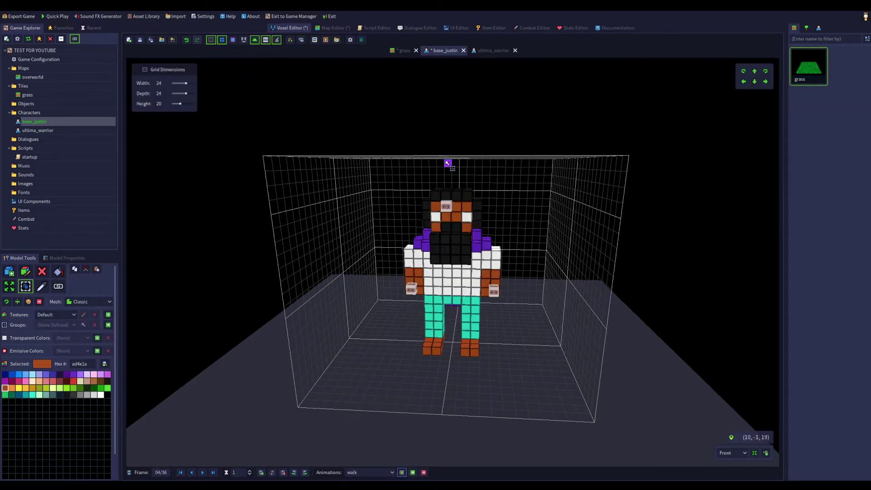
pyautogui.moveTo(424, 194); pyautogui.dragTo(496, 357)
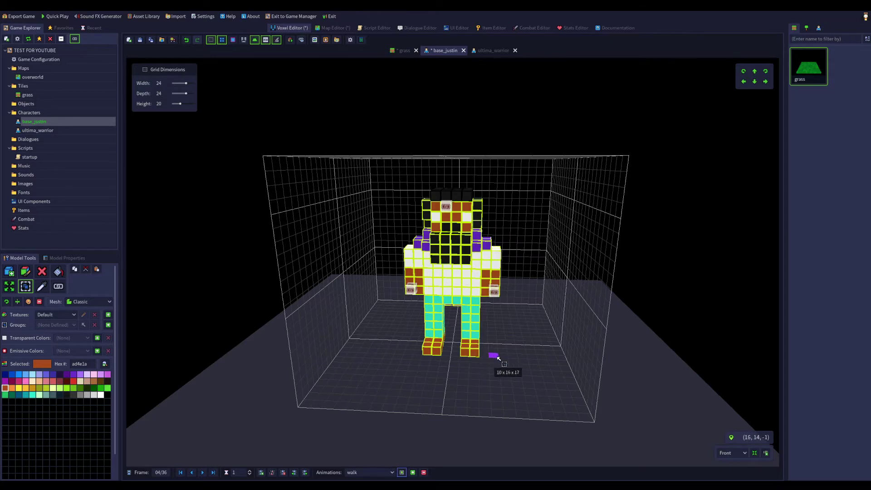
pyautogui.click(75, 270)
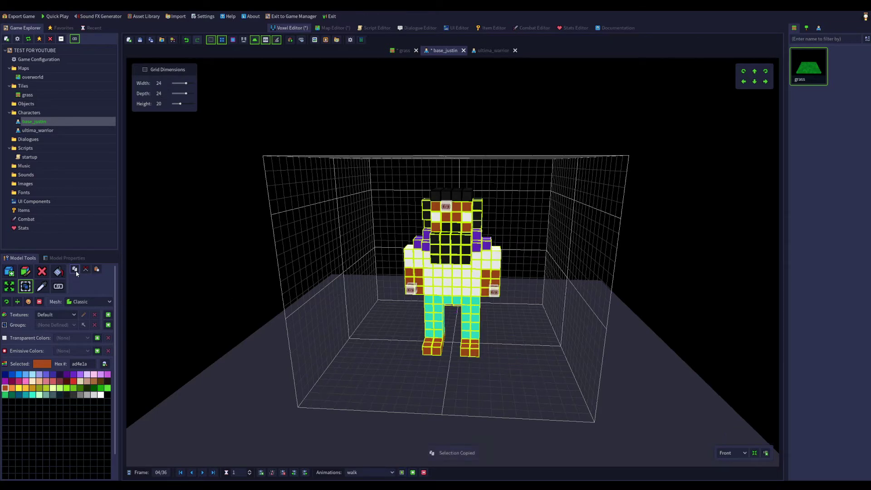
pyautogui.click(203, 473)
pyautogui.click(203, 473)
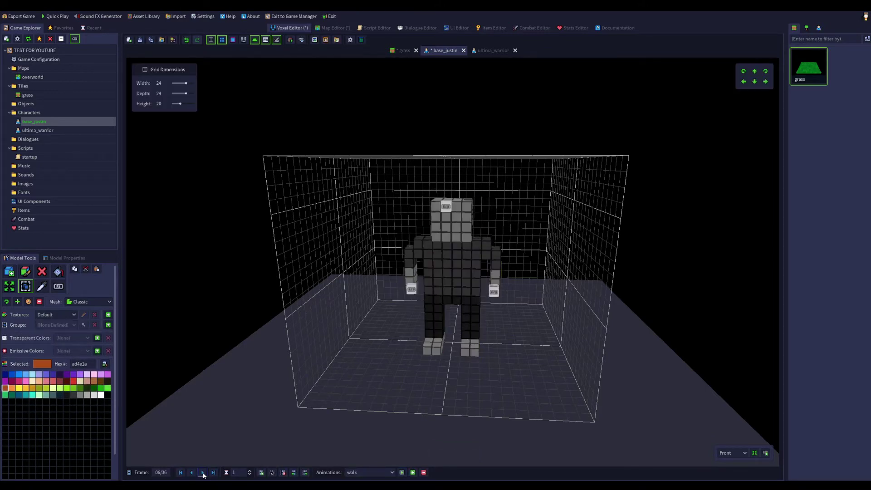
# - Select the grey character on an earlier walk frame, paste the coloured voxels and accept
pyautogui.click(402, 472)
pyautogui.moveTo(426, 208); pyautogui.dragTo(502, 368)
pyautogui.click(38, 302)
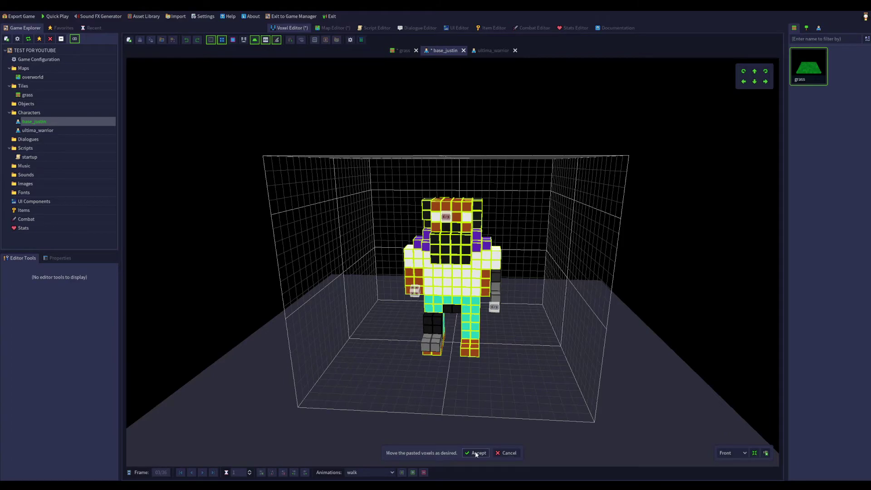
pyautogui.click(475, 454)
pyautogui.moveTo(481, 237); pyautogui.dragTo(422, 251, button='middle')
# - Preview the walk, then paste the colours over the torso, arm and leg on frame 05/36
pyautogui.click(402, 472)
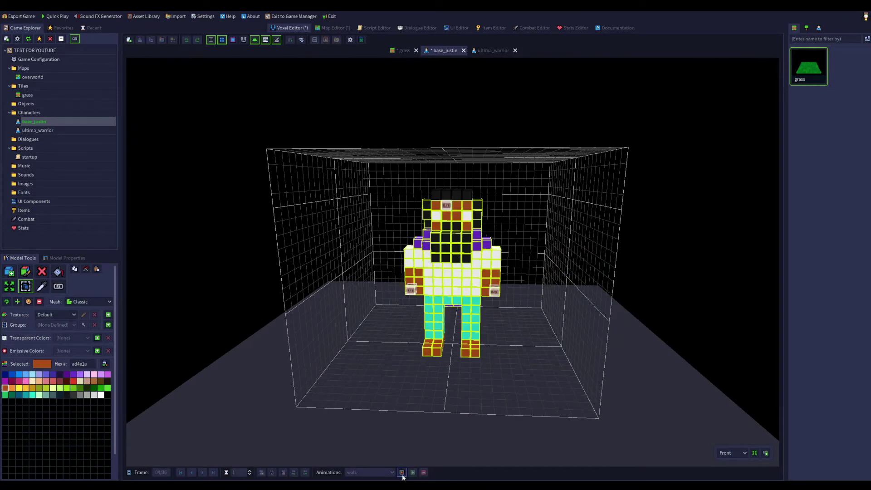
pyautogui.click(402, 475)
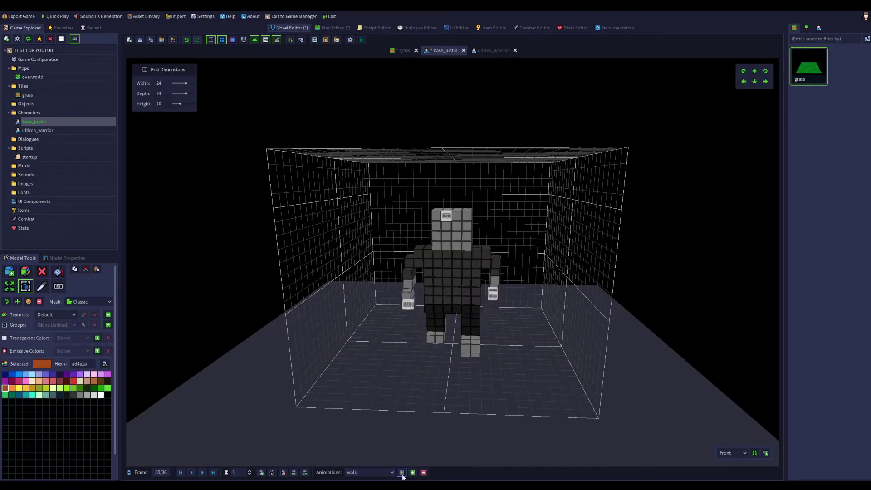
pyautogui.moveTo(435, 214); pyautogui.dragTo(515, 358)
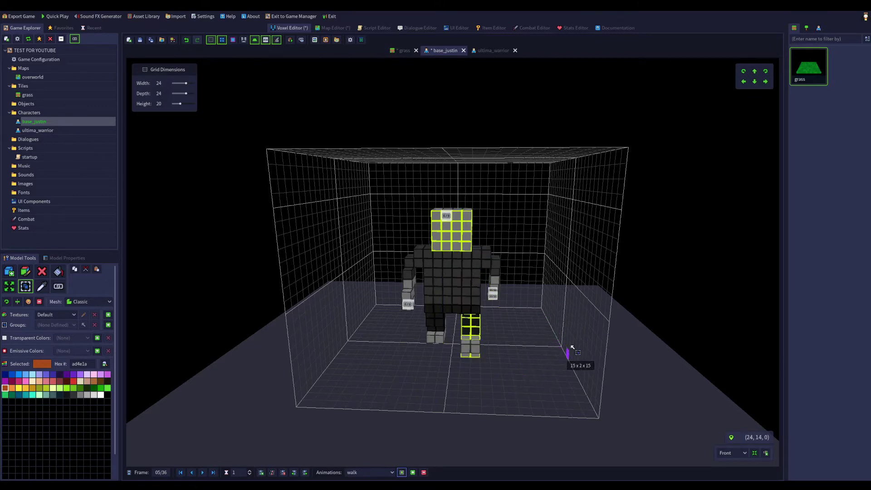
pyautogui.moveTo(469, 352); pyautogui.dragTo(402, 196)
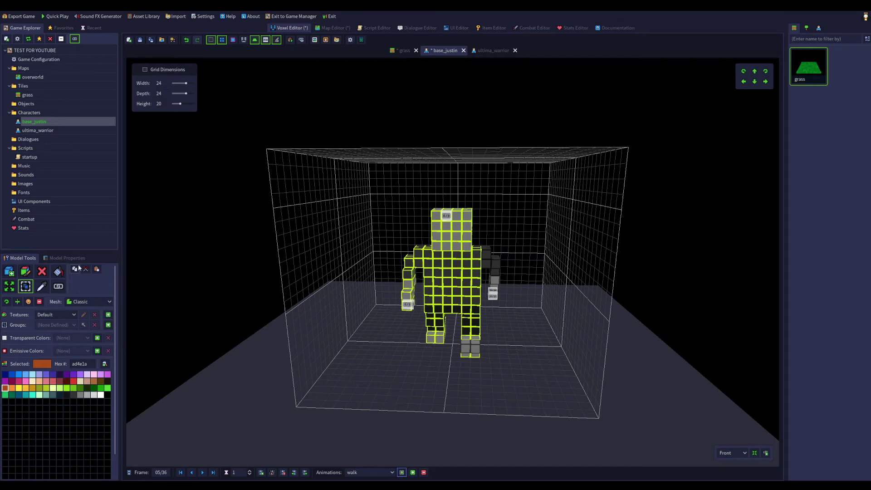
pyautogui.click(97, 269)
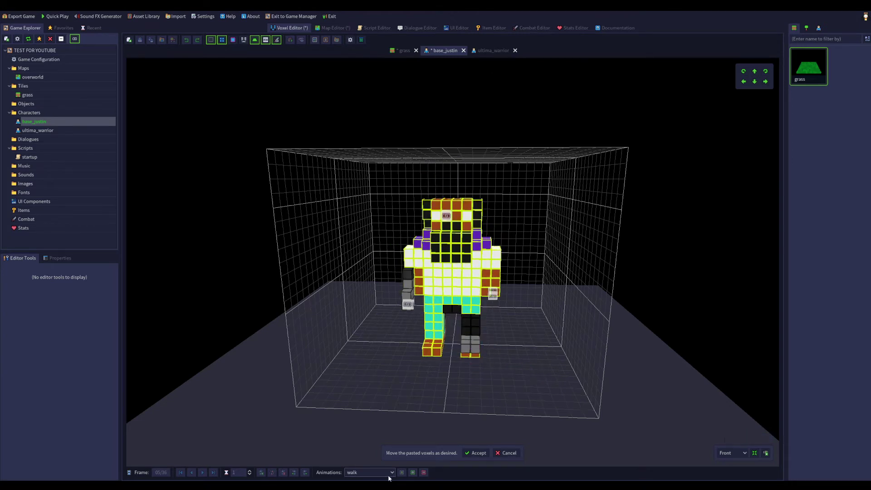
# - Paste the idle colours over frame 5's legs, torso and left arm, then preview the walk
pyautogui.click(475, 453)
pyautogui.moveTo(472, 346); pyautogui.dragTo(373, 227)
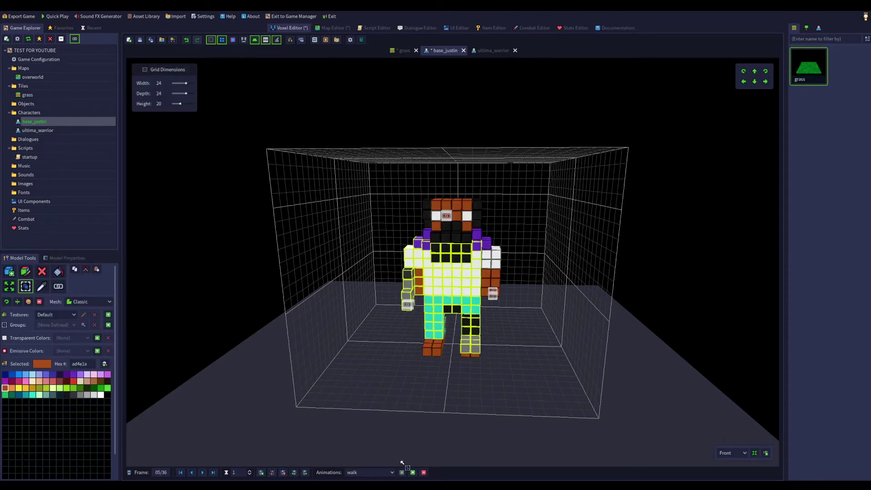
pyautogui.click(96, 271)
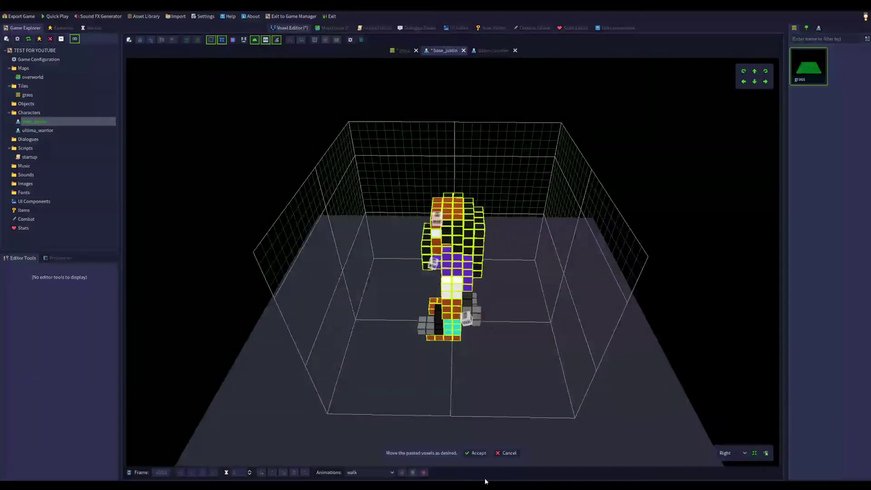
pyautogui.click(475, 453)
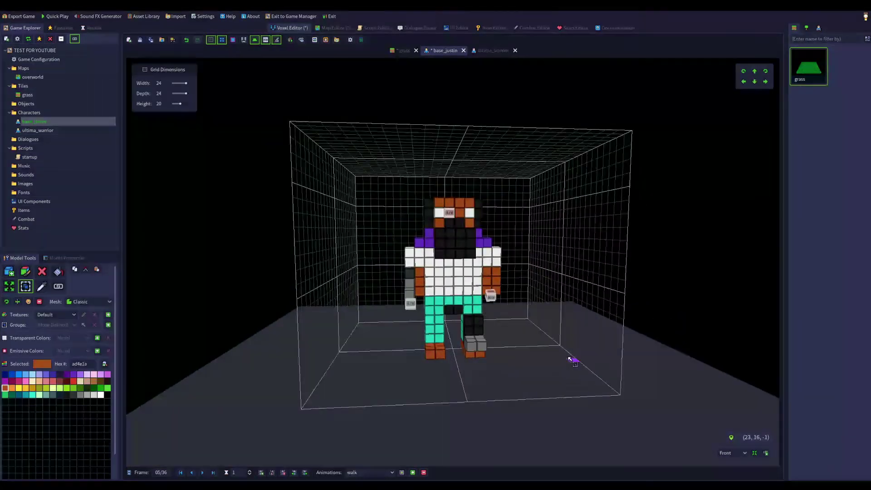
pyautogui.click(401, 472)
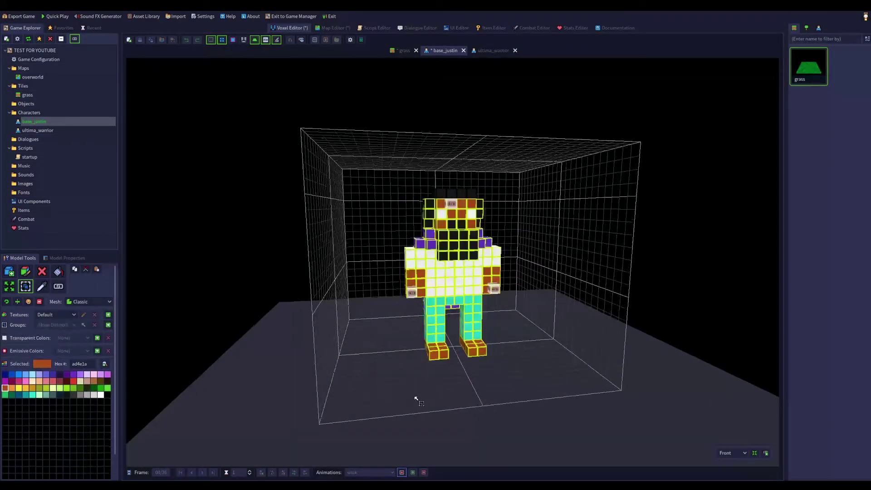
pyautogui.click(401, 472)
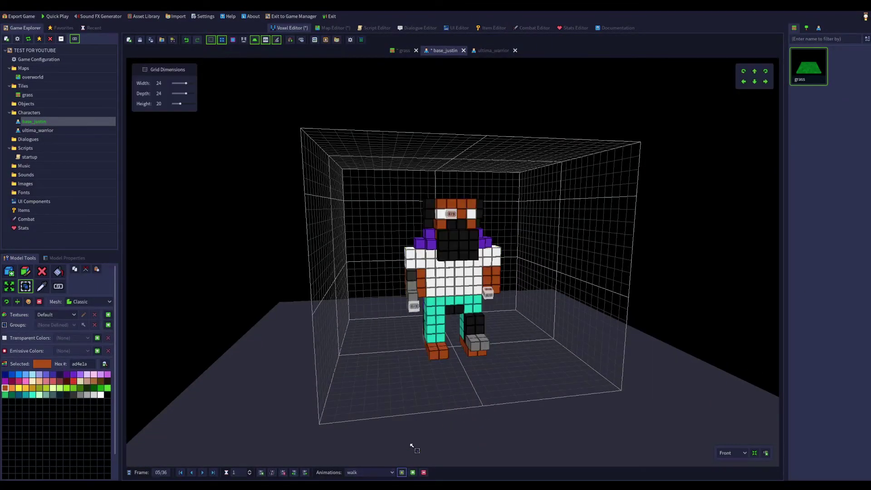
# - Re-select the whole frame-5 character and paste the coloured voxels onto it twice more
pyautogui.moveTo(488, 363); pyautogui.dragTo(342, 192)
pyautogui.click(96, 270)
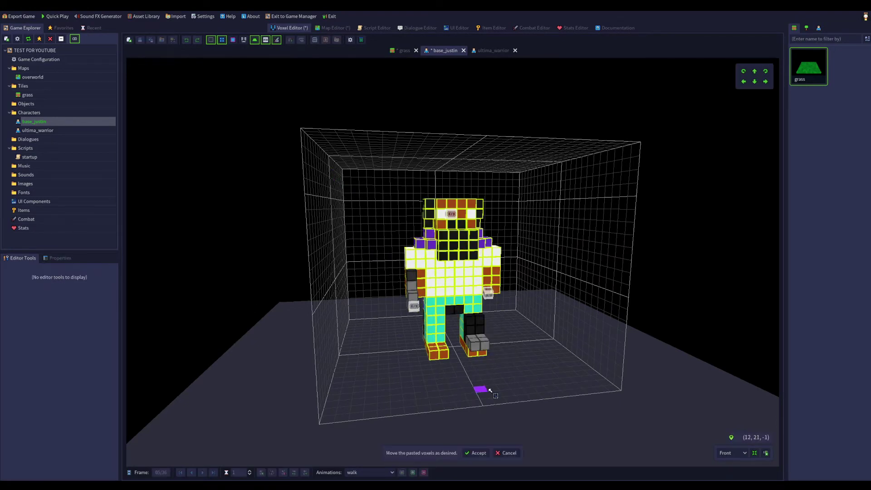
pyautogui.click(478, 453)
pyautogui.moveTo(492, 369); pyautogui.dragTo(317, 228)
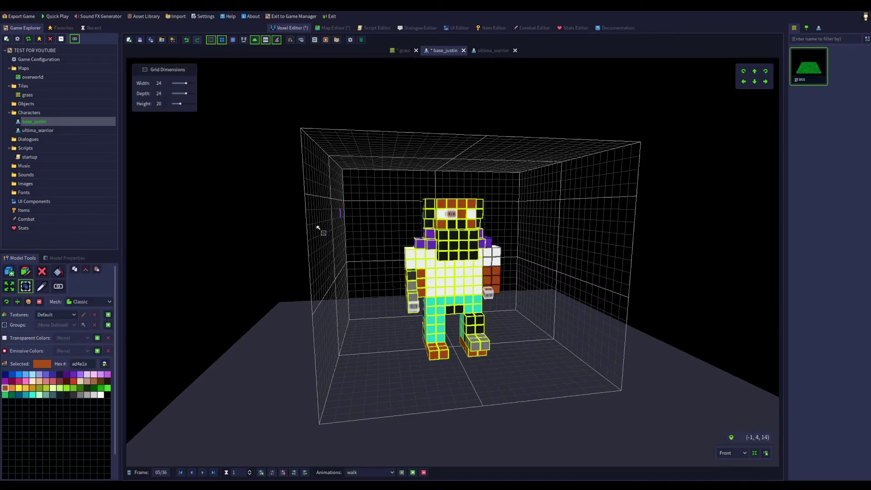
pyautogui.click(96, 270)
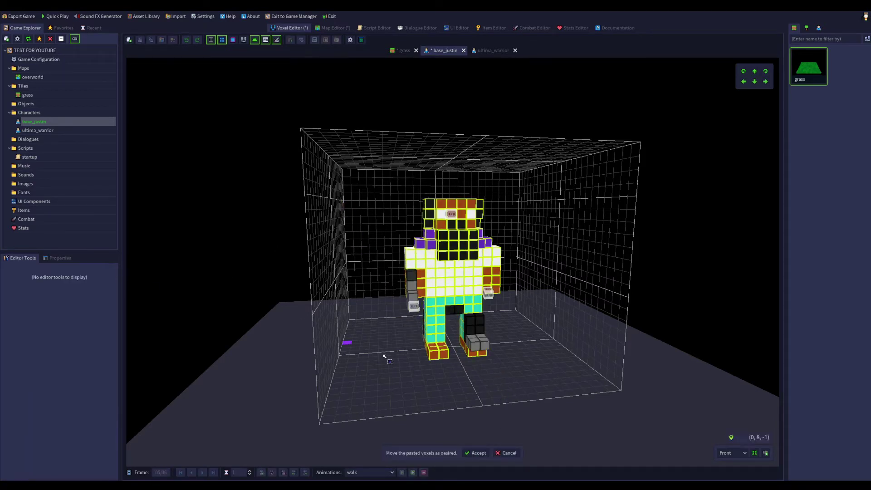
pyautogui.click(470, 453)
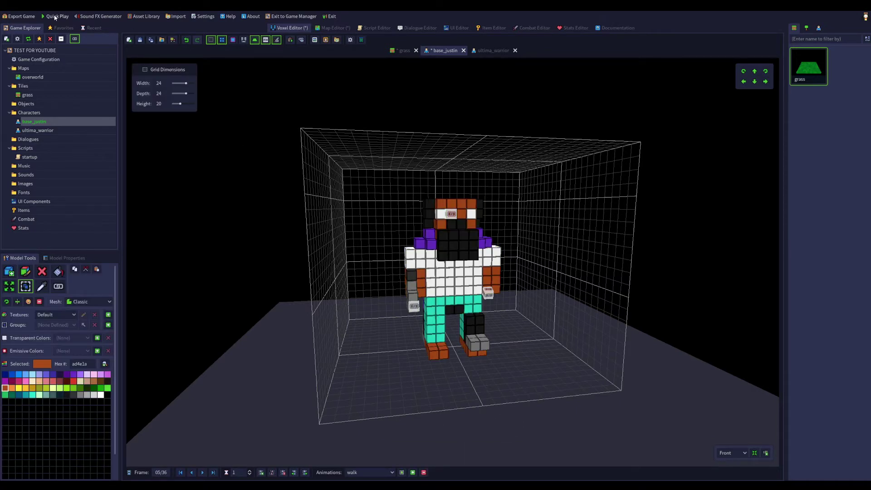
# - Save the base_justin model, then browse for a game.cfg file and cancel without opening one
pyautogui.click(139, 40)
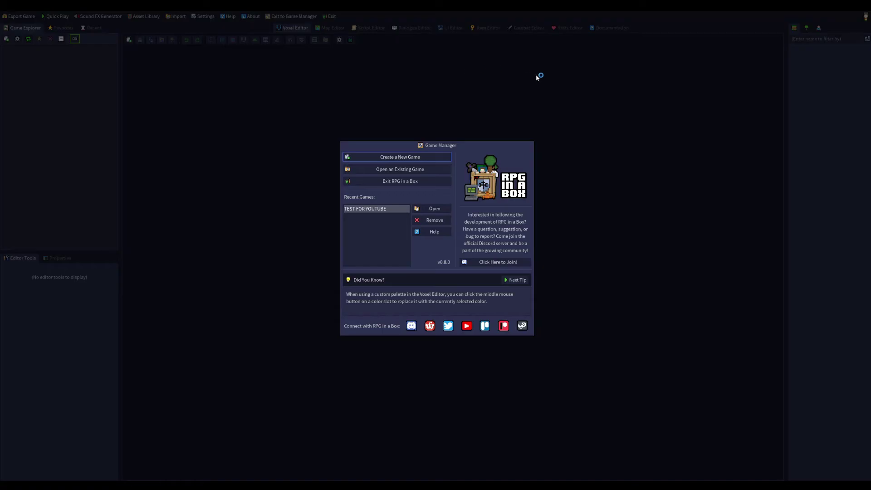
pyautogui.click(418, 169)
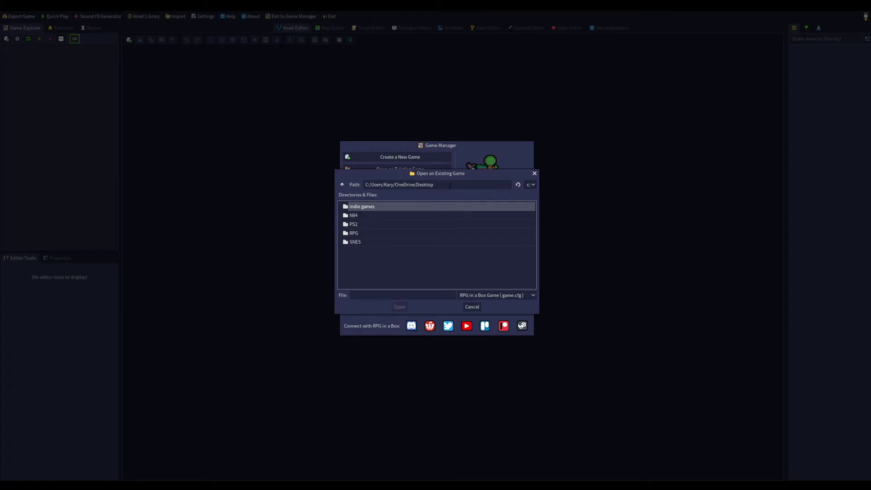
pyautogui.click(502, 297)
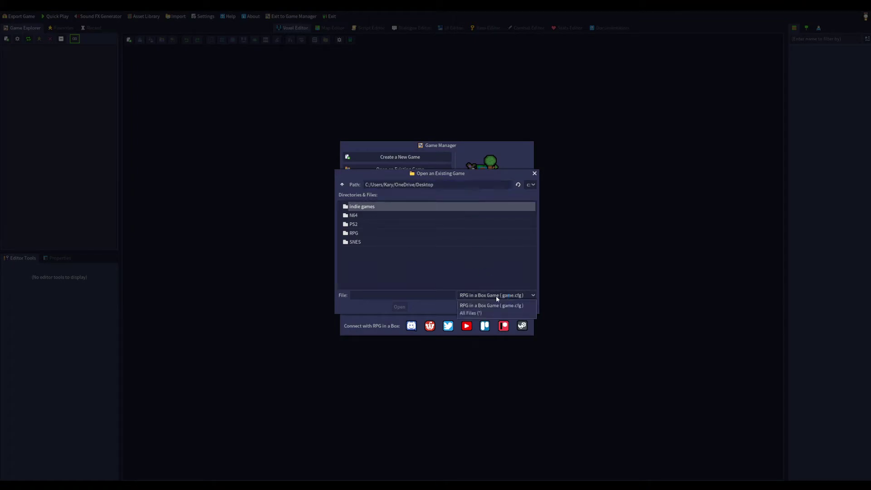
pyautogui.click(489, 306)
pyautogui.click(472, 307)
# - Open the TEST FOR YOUTUBE project, load ultima_warrior, then open base_justin
pyautogui.doubleClick(357, 209)
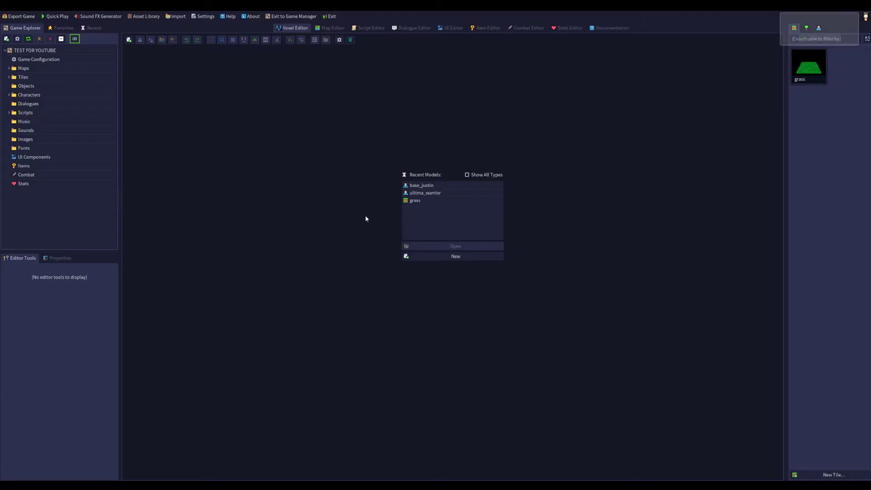
pyautogui.click(436, 193)
pyautogui.press('Return')
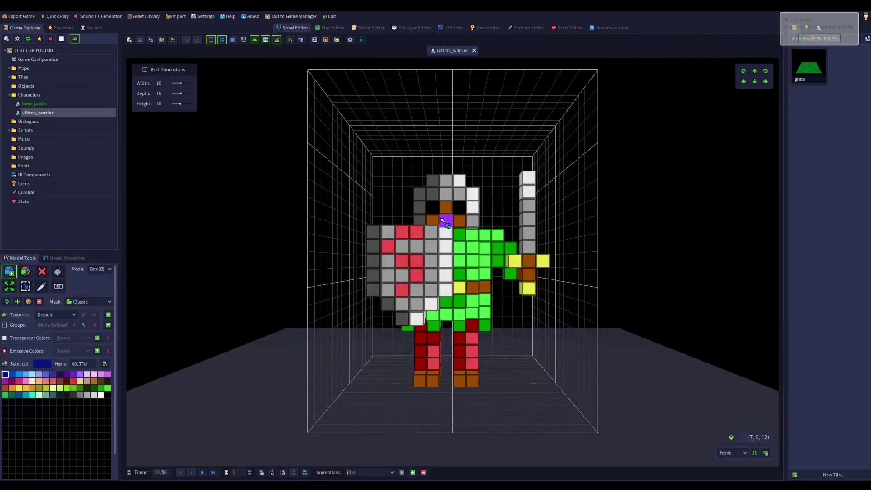
pyautogui.doubleClick(28, 102)
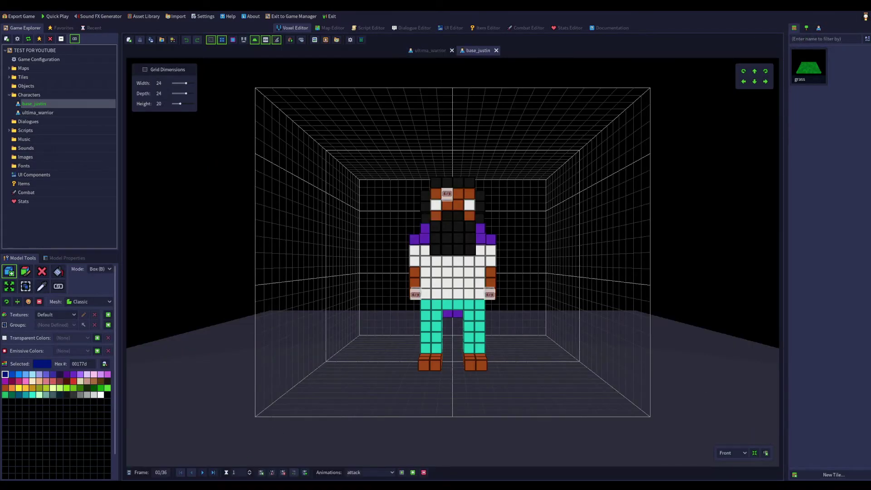
# - Switch base_justin to the walk animation and stop playback at frame 4
pyautogui.moveTo(392, 297); pyautogui.dragTo(330, 422, button='middle')
pyautogui.click(357, 472)
pyautogui.click(358, 468)
pyautogui.moveTo(452, 422); pyautogui.dragTo(399, 356, button='middle')
pyautogui.click(403, 472)
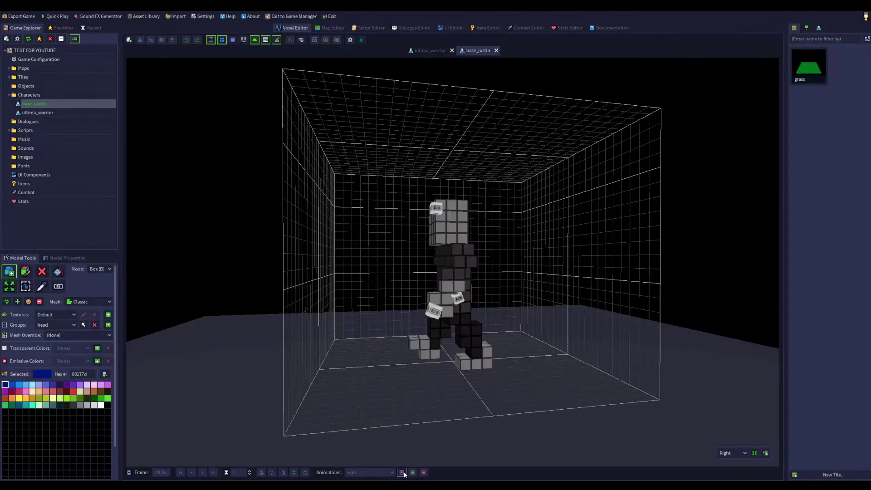
pyautogui.click(405, 474)
# - Box-select the entire coloured character in walk frame 4
pyautogui.moveTo(362, 437); pyautogui.dragTo(496, 419, button='middle')
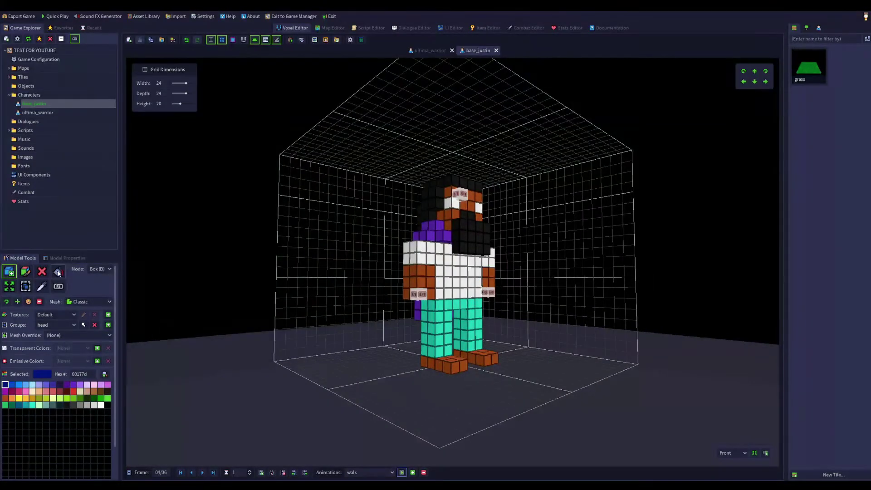
pyautogui.click(28, 287)
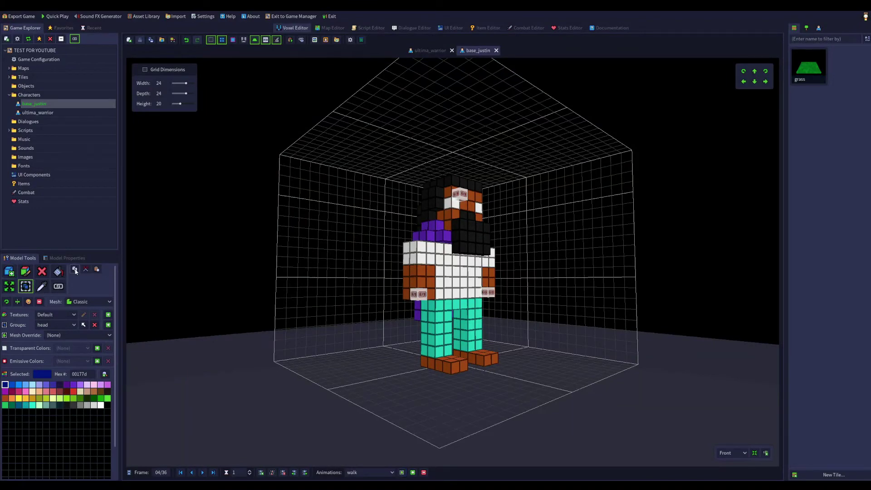
pyautogui.moveTo(432, 181); pyautogui.dragTo(704, 327)
pyautogui.moveTo(595, 349); pyautogui.dragTo(513, 379, button='middle')
pyautogui.click(439, 369)
pyautogui.moveTo(423, 363); pyautogui.dragTo(554, 151)
pyautogui.click(513, 351)
pyautogui.moveTo(494, 385); pyautogui.dragTo(342, 148)
# - Copy frame 4's coloured voxels and paste them over the grey frame-3 character
pyautogui.click(78, 271)
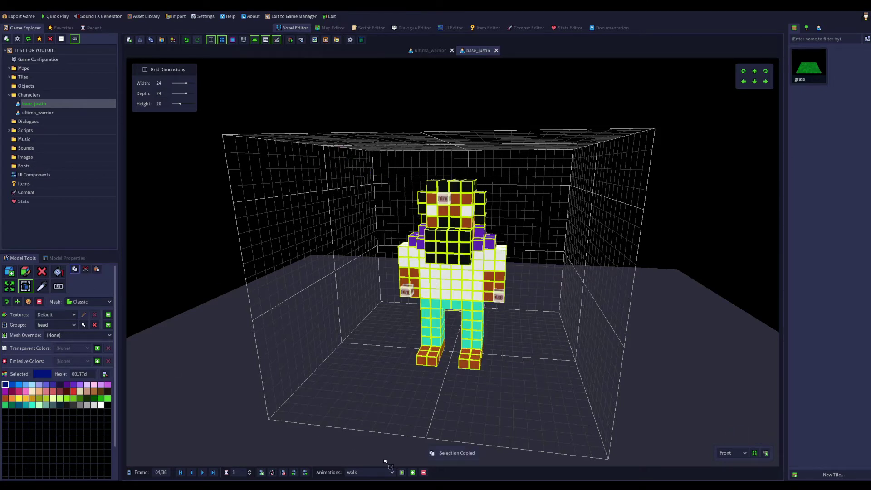
pyautogui.click(403, 472)
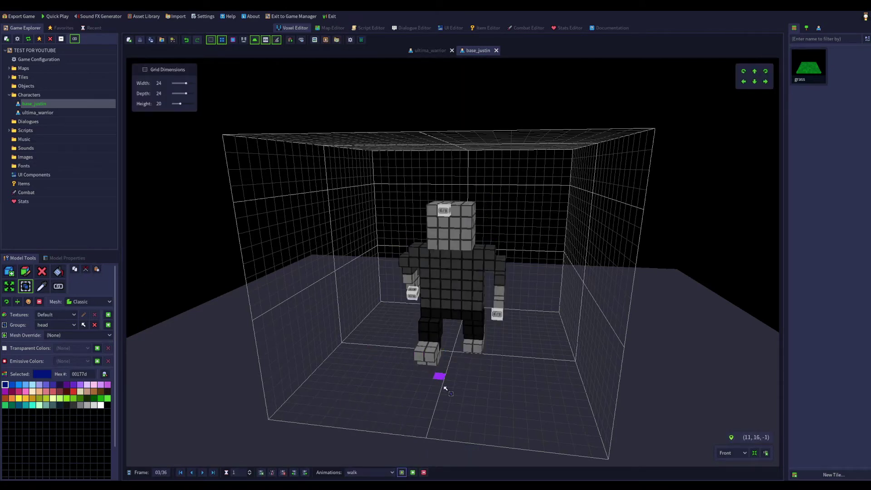
pyautogui.moveTo(325, 185); pyautogui.dragTo(559, 191)
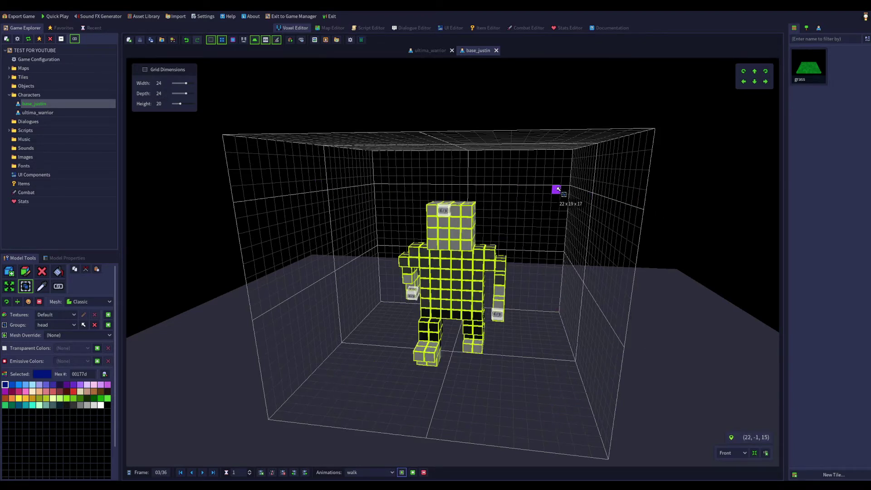
pyautogui.click(96, 270)
pyautogui.click(475, 454)
pyautogui.moveTo(495, 389); pyautogui.dragTo(428, 366, button='middle')
pyautogui.moveTo(393, 340); pyautogui.dragTo(602, 162)
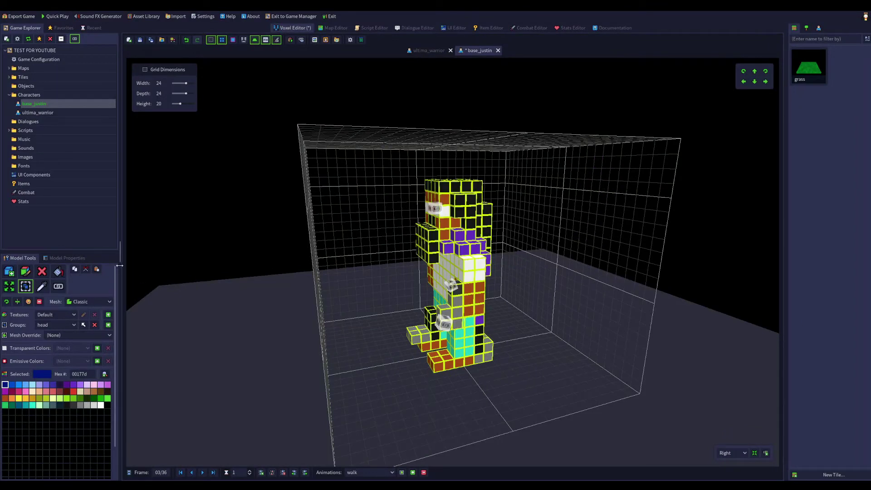
pyautogui.click(97, 269)
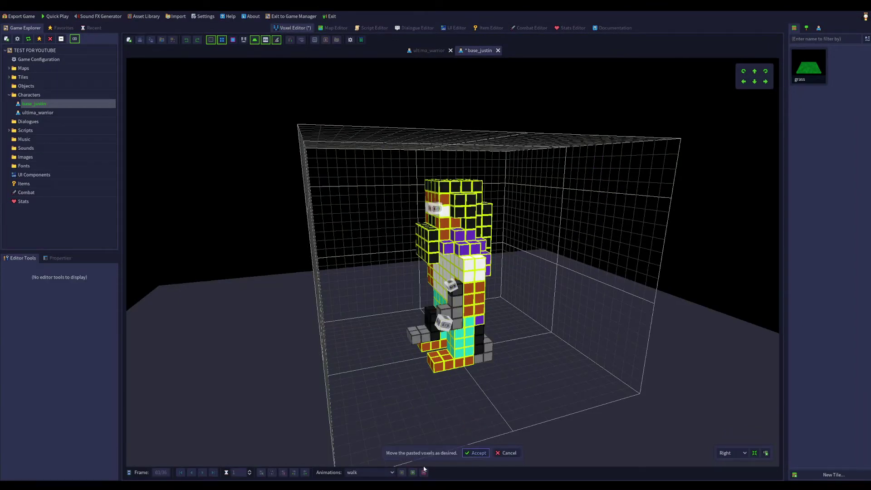
pyautogui.click(475, 453)
# - Paste the same colours onto the whole frame-5 character and play the walk animation
pyautogui.click(400, 473)
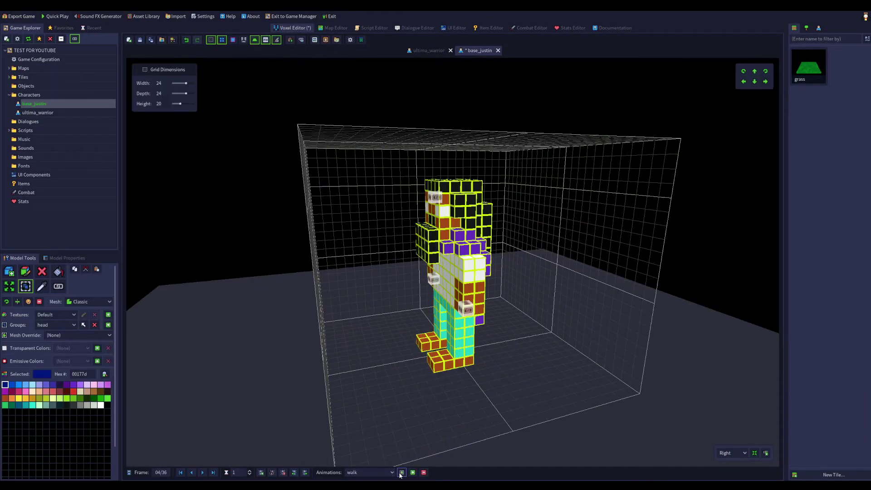
pyautogui.click(402, 472)
pyautogui.moveTo(513, 286); pyautogui.dragTo(571, 171)
pyautogui.click(604, 410)
pyautogui.moveTo(484, 416); pyautogui.dragTo(516, 394, button='right')
pyautogui.moveTo(561, 381); pyautogui.dragTo(415, 200)
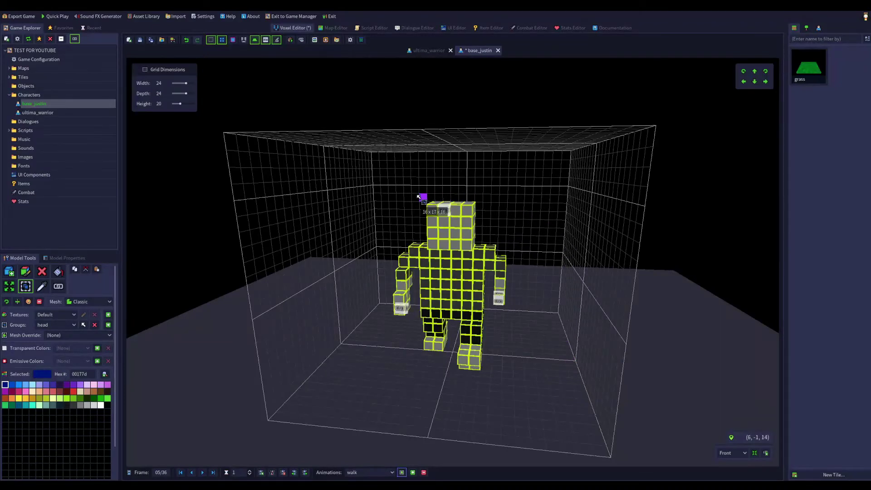
pyautogui.click(97, 270)
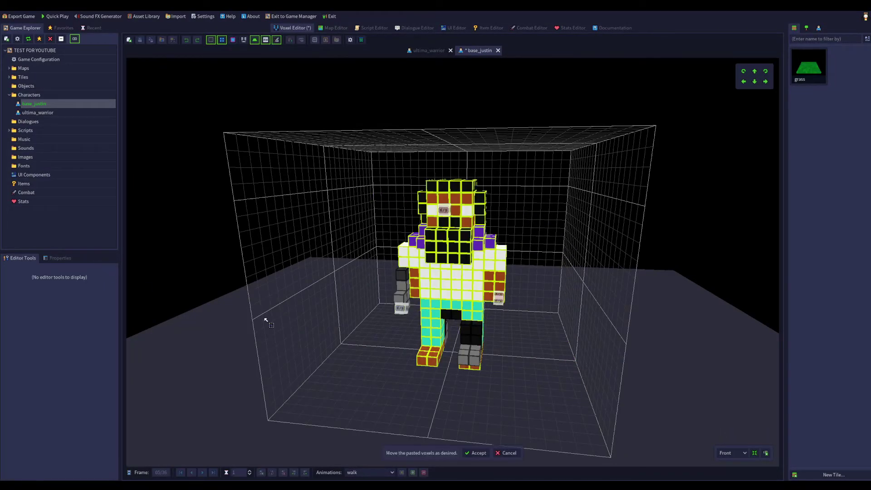
pyautogui.click(476, 453)
pyautogui.click(402, 473)
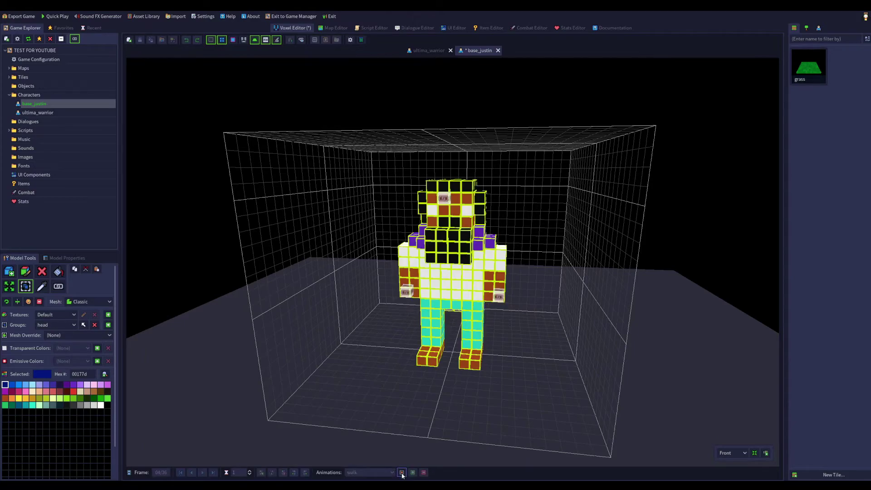
pyautogui.moveTo(485, 414); pyautogui.dragTo(520, 407, button='middle')
# - Select every voxel with Ctrl+A and save base_justin so its frame meshes regenerate
pyautogui.hotkey('ctrl', 'a')
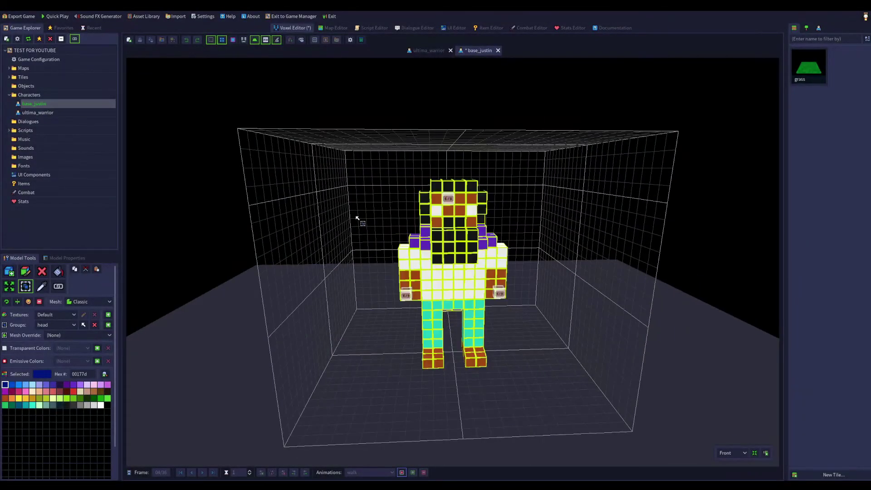
pyautogui.press('Escape')
pyautogui.hotkey('ctrl', 'a')
pyautogui.press('Escape')
pyautogui.hotkey('ctrl', 'a')
pyautogui.click(140, 40)
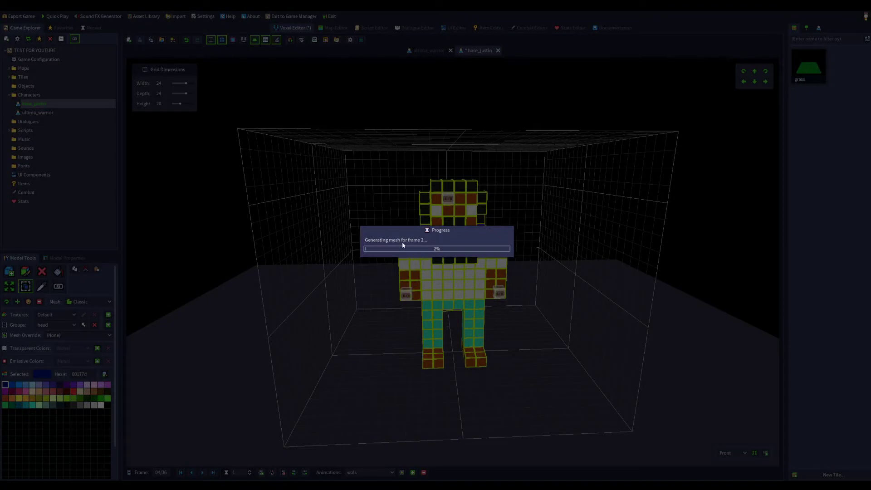
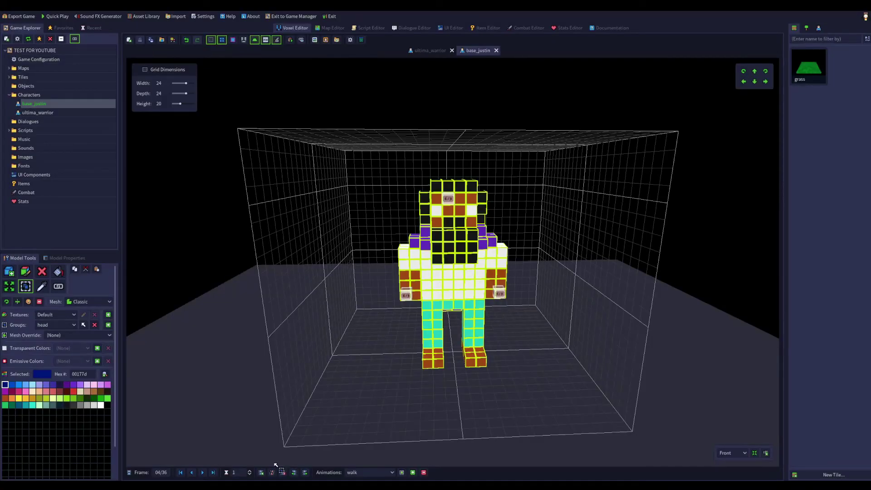
# - Quick-test the game, then switch base_justin to the idle animation and preview it
pyautogui.click(50, 17)
pyautogui.click(380, 473)
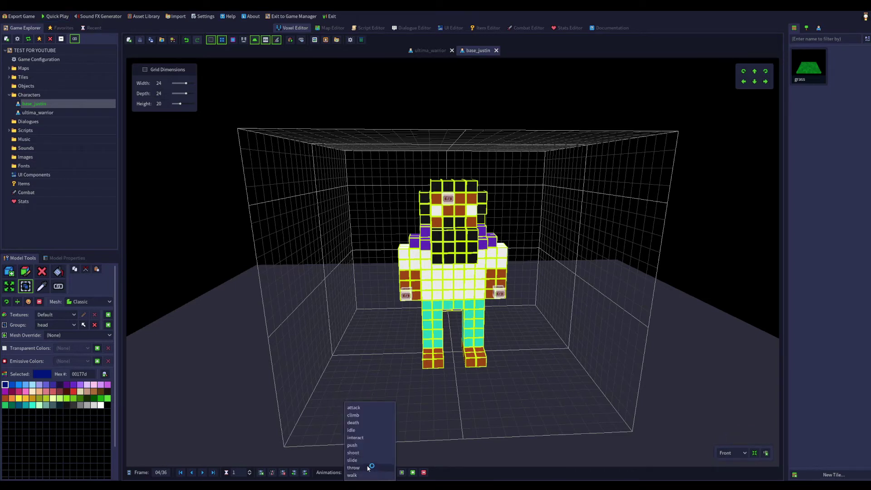
pyautogui.click(358, 431)
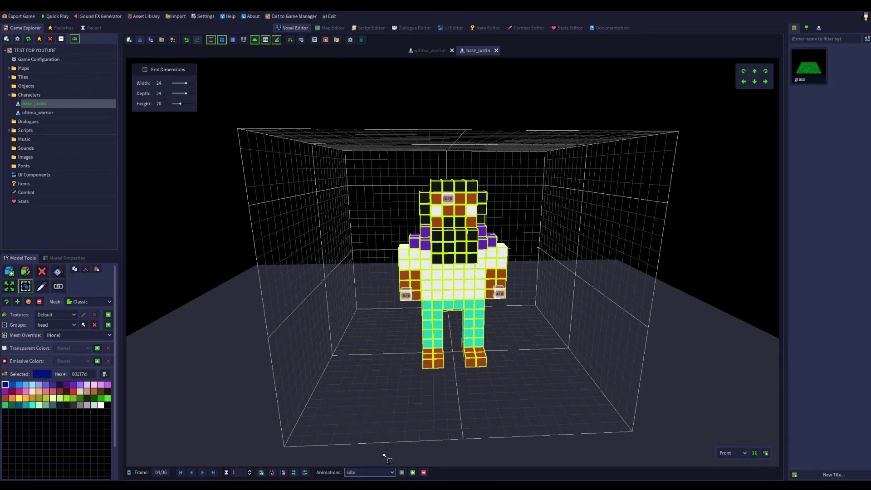
pyautogui.click(401, 473)
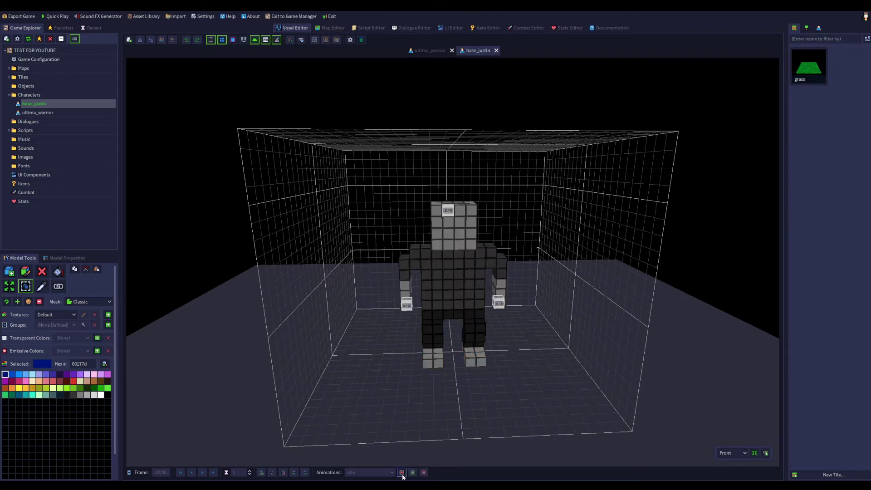
# - Paste the coloured voxels over the grey idle frame, accept them, and replay idle
pyautogui.click(402, 475)
pyautogui.moveTo(551, 372); pyautogui.dragTo(302, 163)
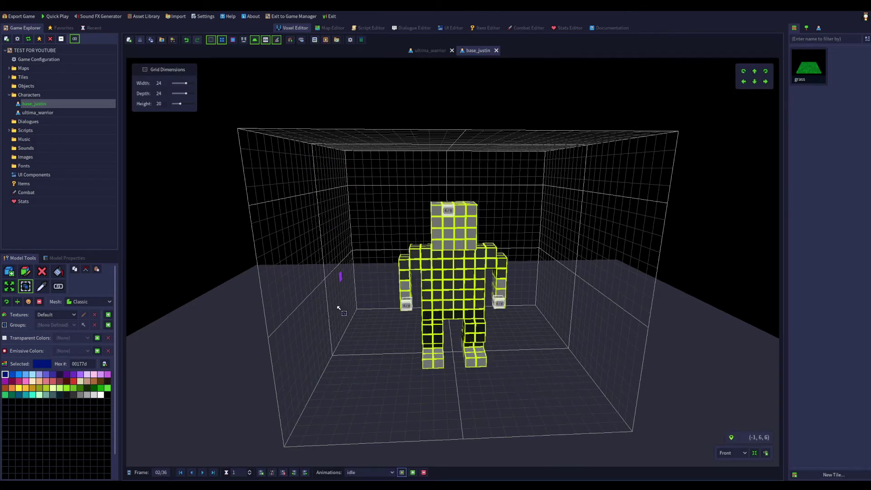
pyautogui.click(97, 269)
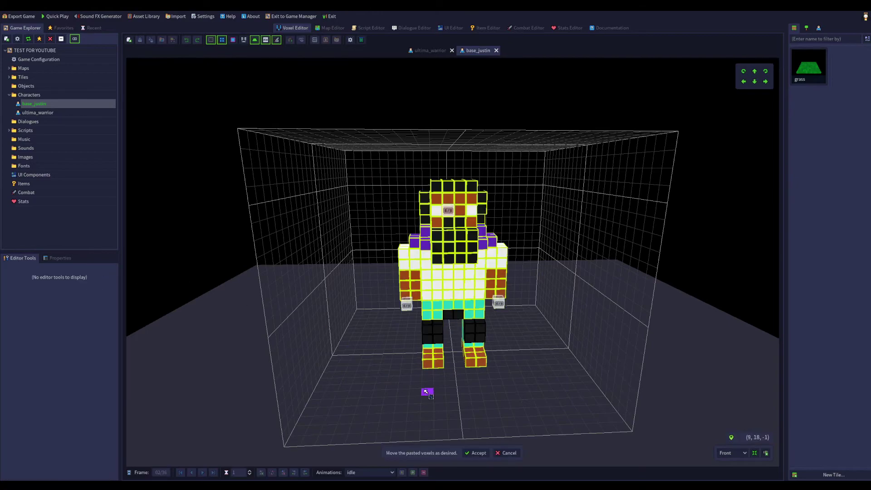
pyautogui.moveTo(534, 368); pyautogui.dragTo(511, 376, button='middle')
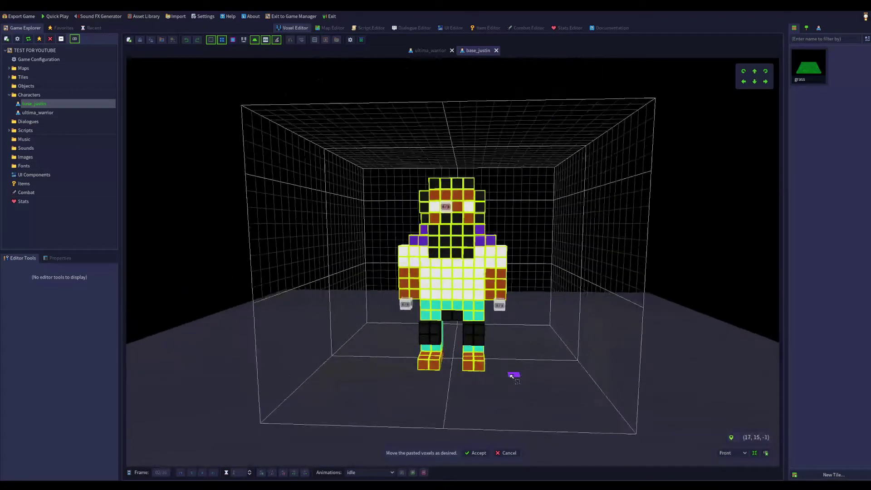
pyautogui.click(476, 453)
pyautogui.click(401, 472)
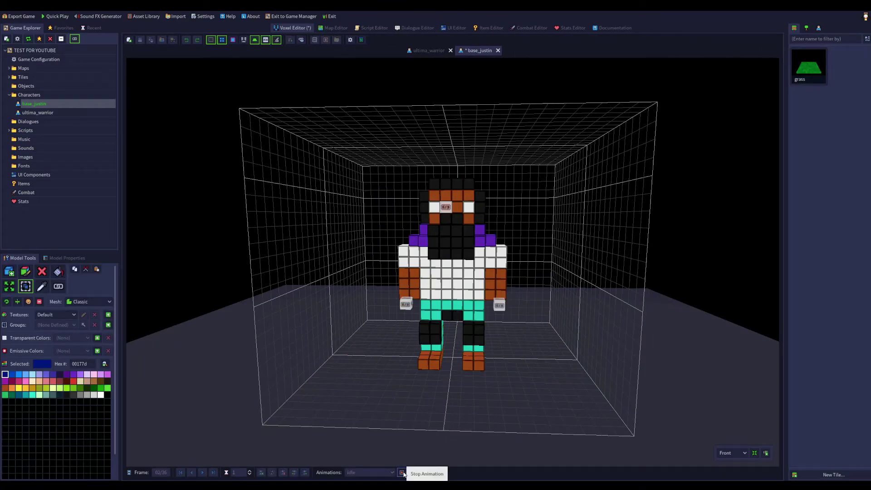
pyautogui.moveTo(408, 453); pyautogui.dragTo(399, 422, button='middle')
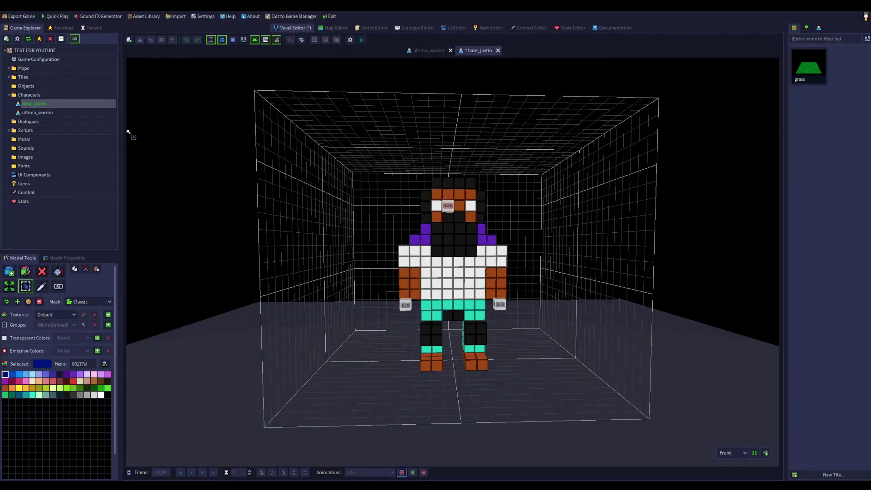
# - Open the overworld map and expand the Maps and Tiles folders, selecting Objects
pyautogui.click(26, 68)
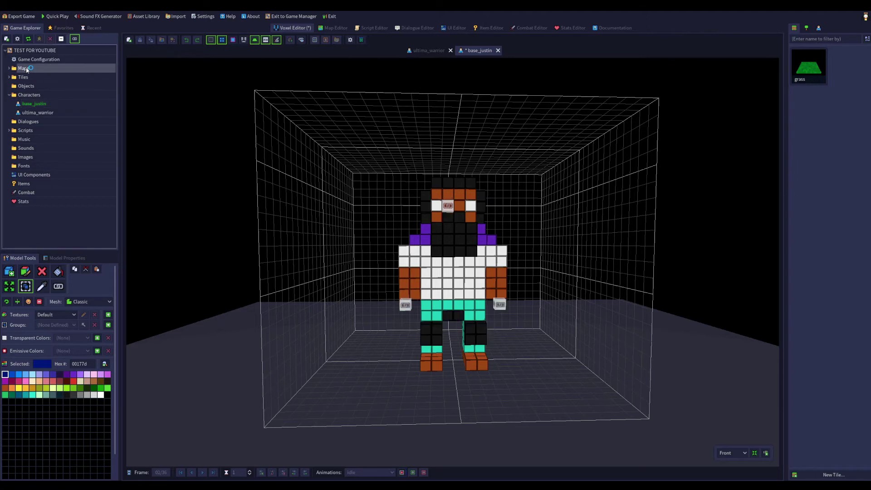
pyautogui.doubleClick(40, 50)
pyautogui.click(49, 69)
pyautogui.click(10, 69)
pyautogui.doubleClick(31, 77)
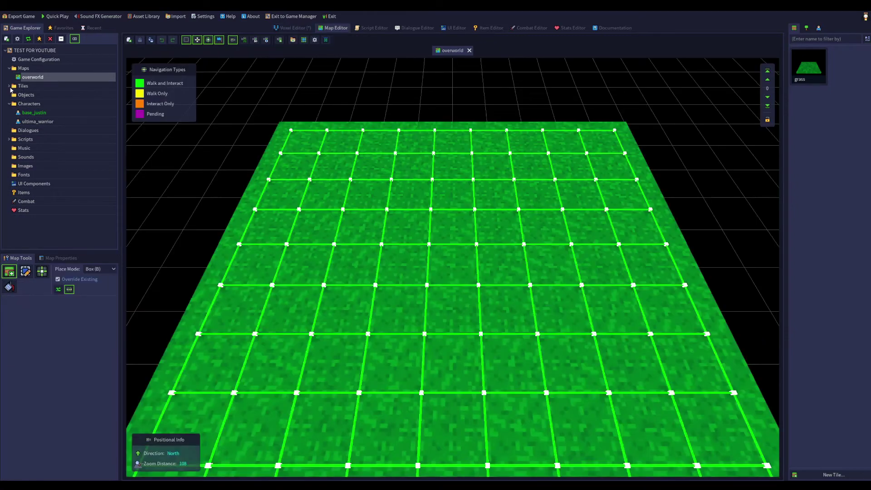
pyautogui.click(9, 86)
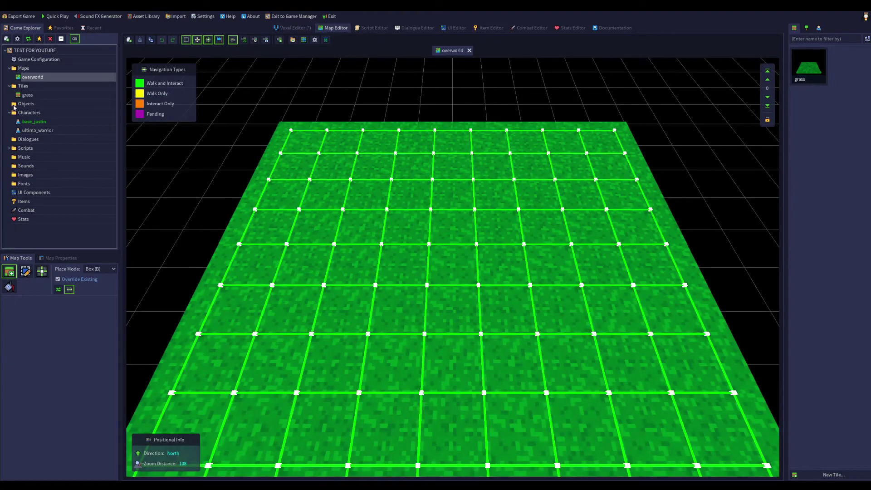
pyautogui.click(16, 107)
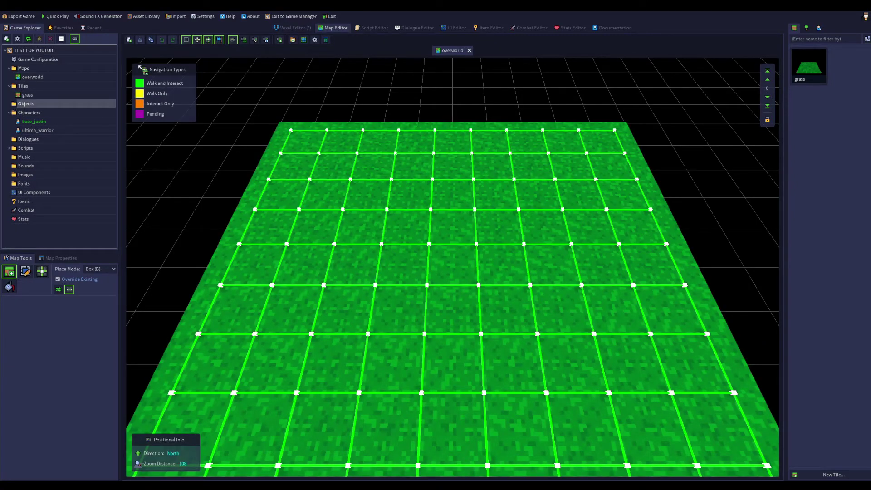
# - Import the truck model from page 17 of the Asset Library into Objects
pyautogui.click(146, 18)
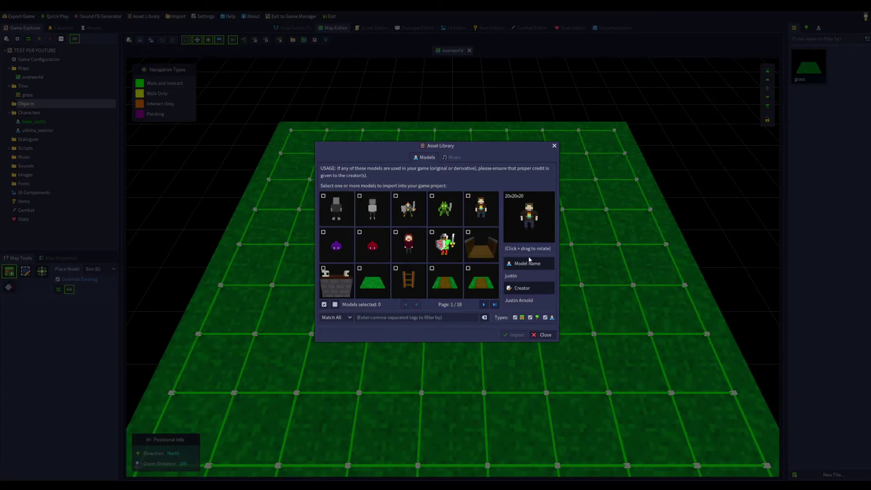
pyautogui.click(494, 304)
pyautogui.click(416, 305)
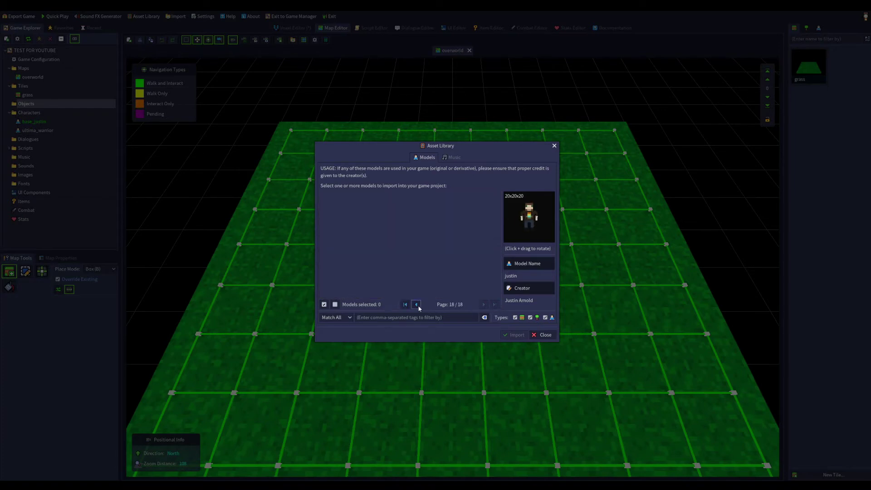
pyautogui.click(367, 286)
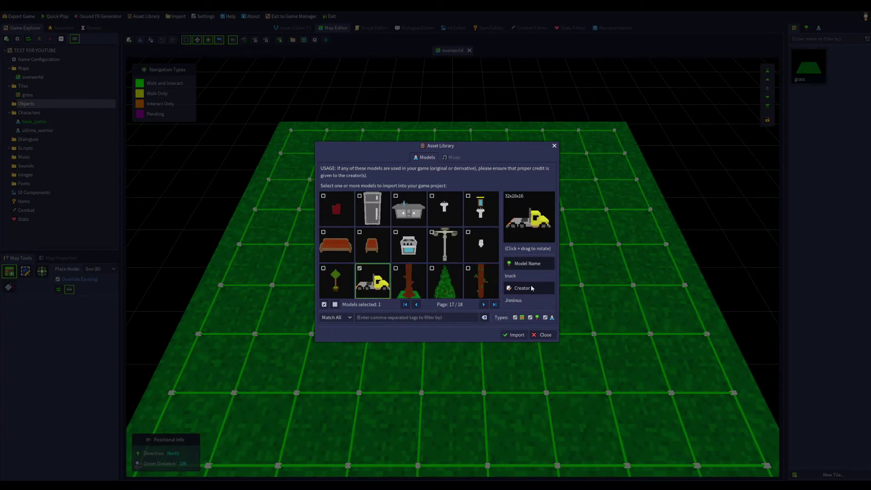
pyautogui.click(511, 334)
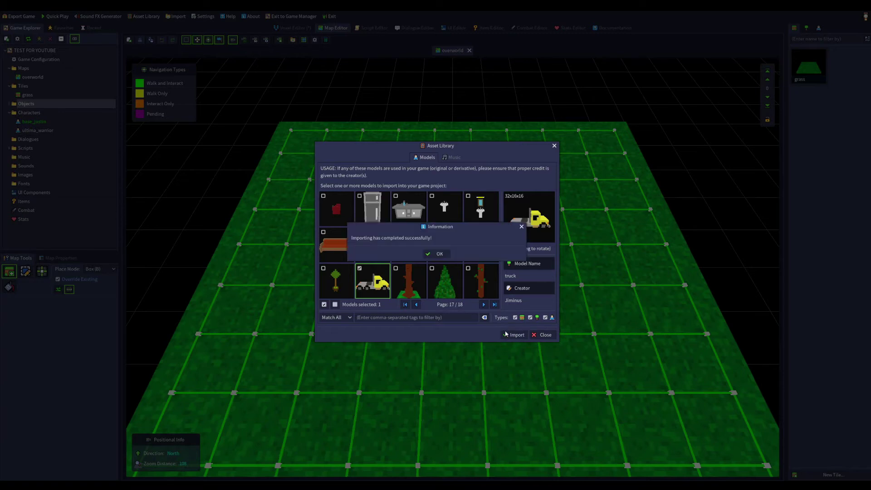
pyautogui.click(440, 255)
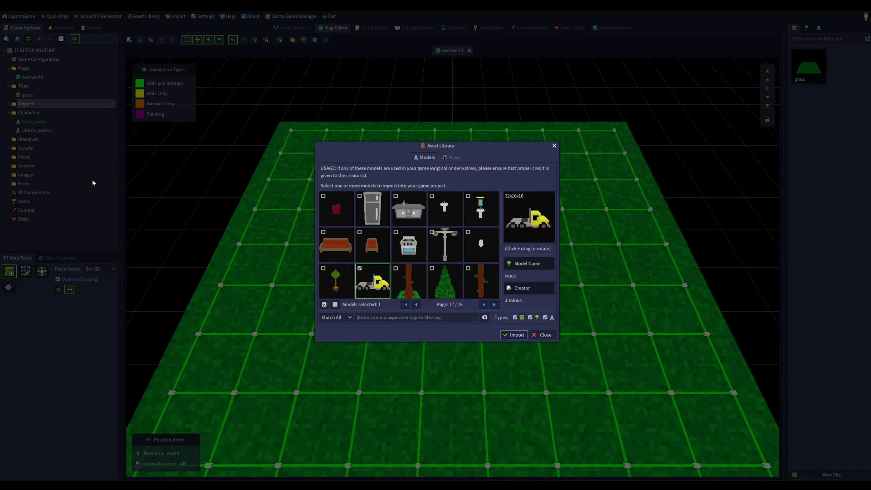
pyautogui.click(554, 145)
pyautogui.scroll(-5, 350, 221)
pyautogui.click(9, 103)
# - Open the truck model, the grass tile and the overworld map in turn
pyautogui.doubleClick(26, 113)
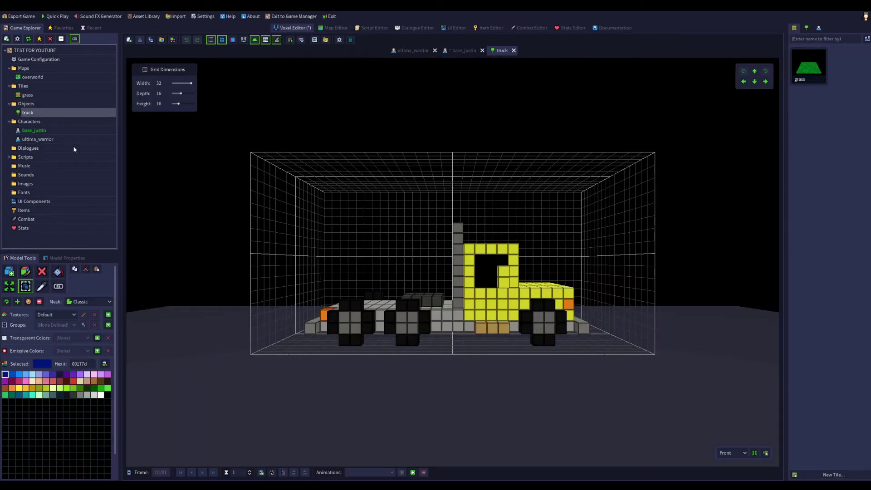
pyautogui.doubleClick(28, 95)
pyautogui.doubleClick(35, 77)
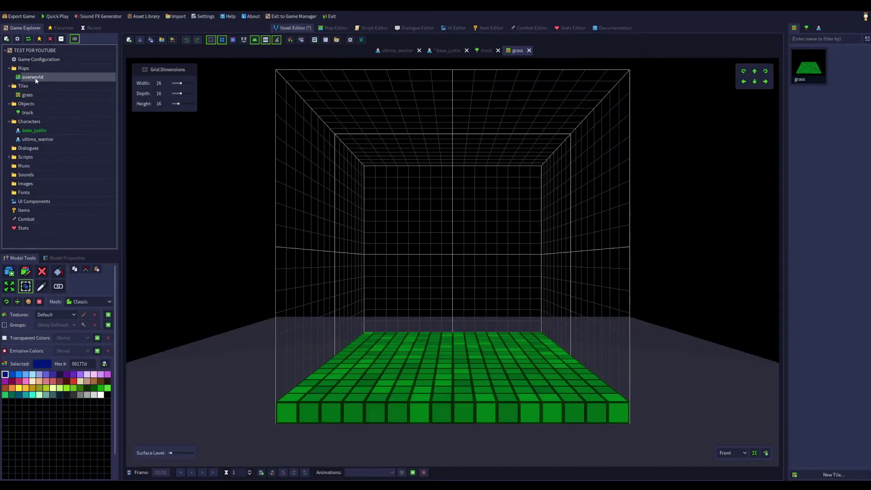
pyautogui.rightClick(39, 112)
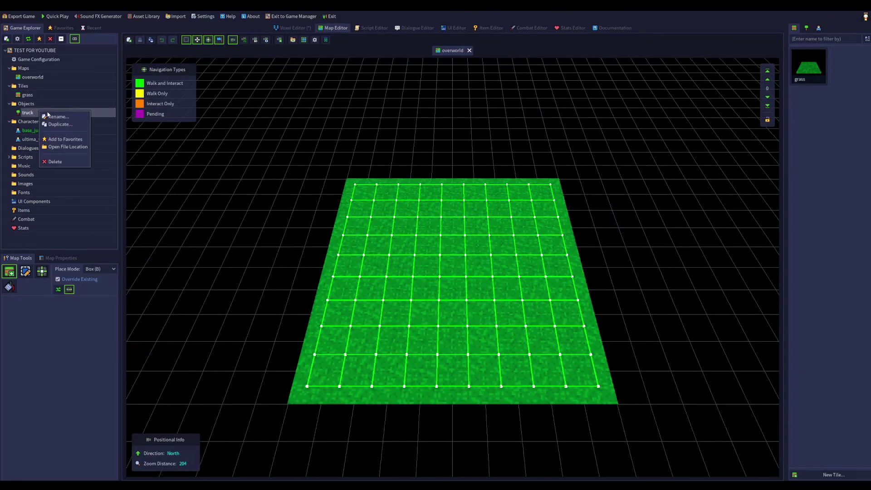
pyautogui.click(97, 116)
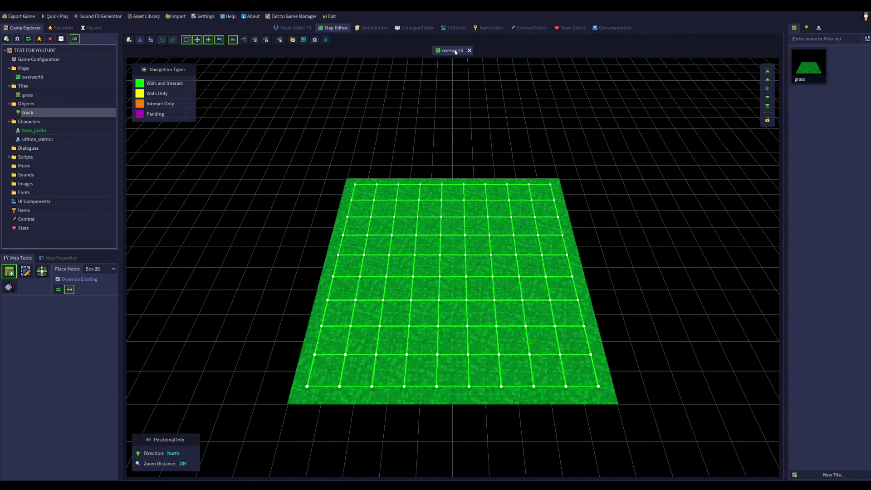
# - Inspect the startup script's node graph, keeping the player direction South
pyautogui.click(371, 27)
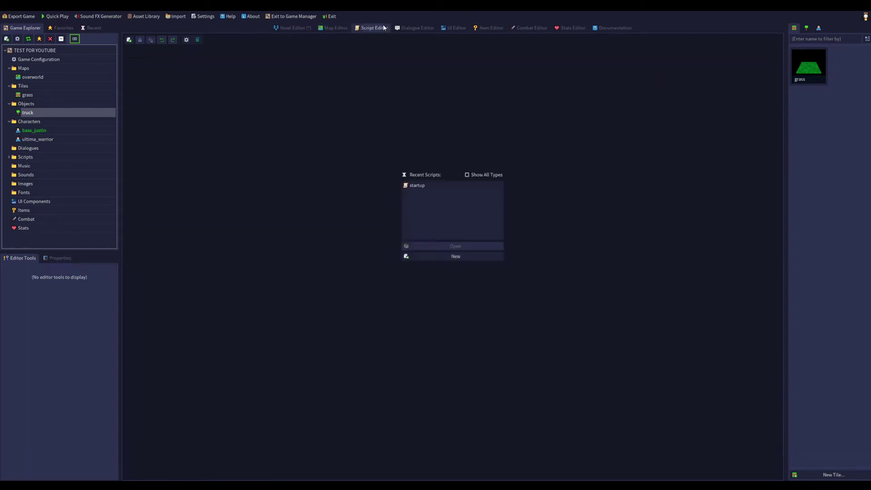
pyautogui.click(423, 185)
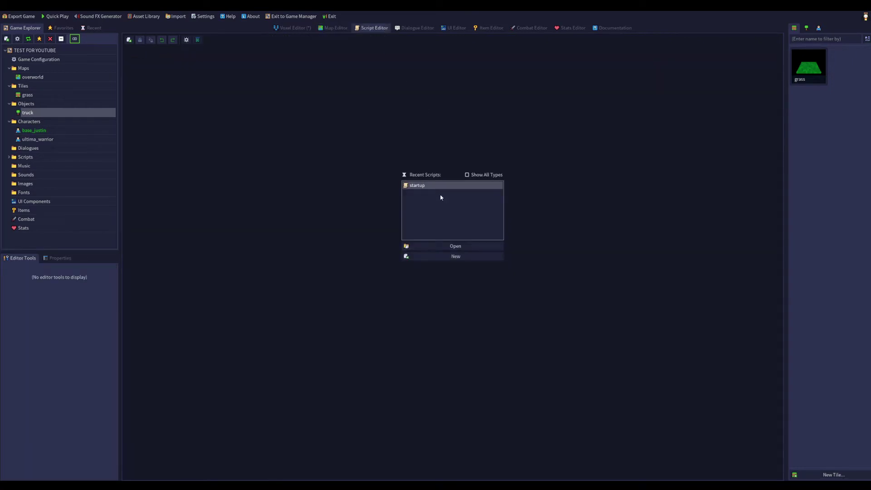
pyautogui.click(467, 246)
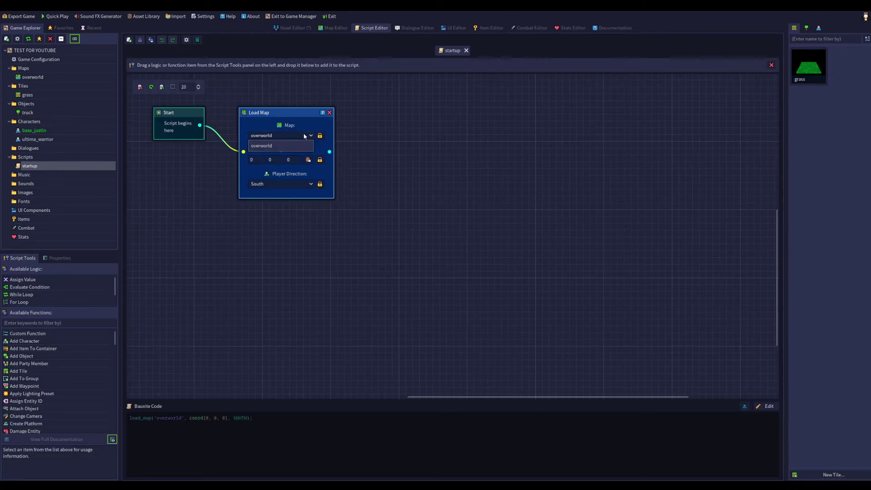
pyautogui.click(310, 184)
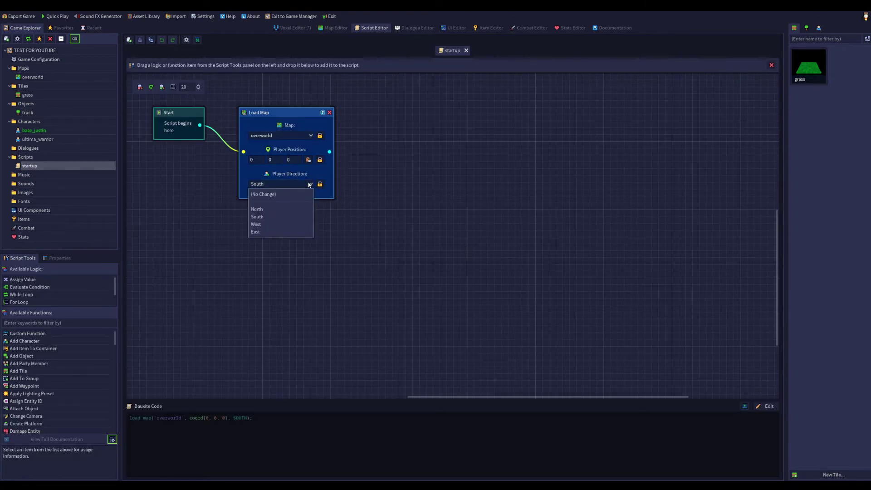
pyautogui.click(309, 185)
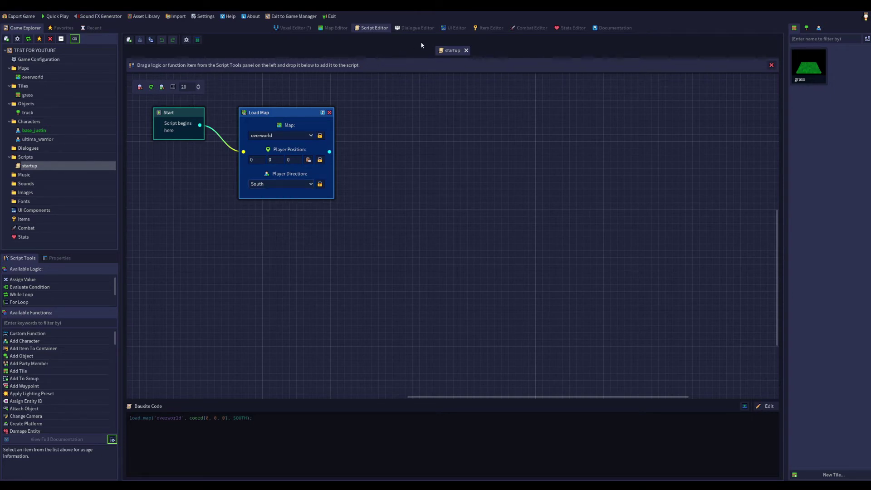
pyautogui.click(333, 28)
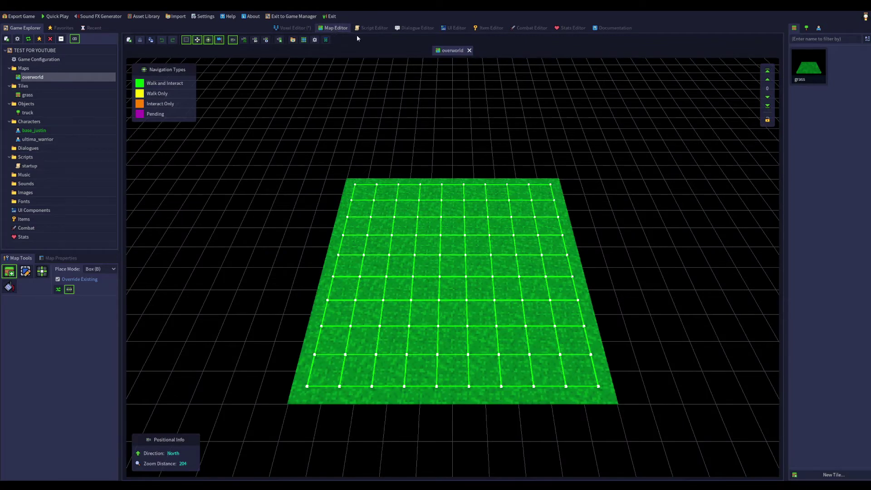
# - Browse the UI, Item, Combat, Stats and Documentation editors, then return to the overworld map
pyautogui.click(424, 28)
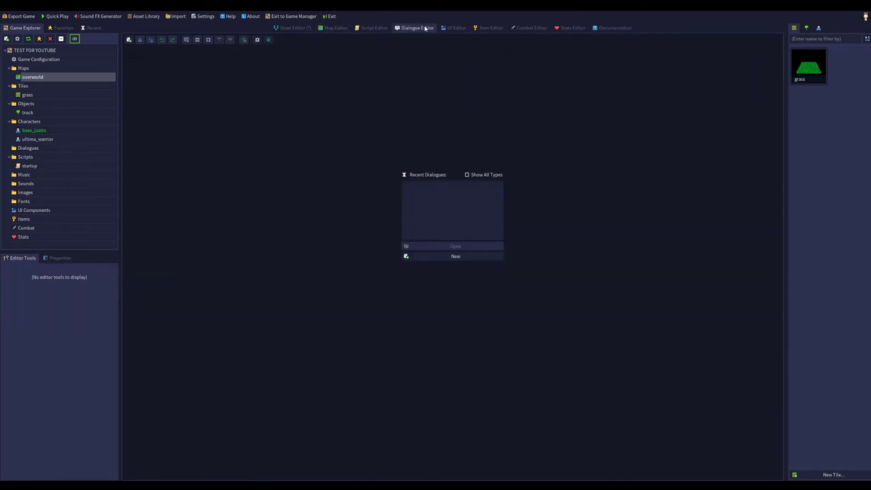
pyautogui.click(455, 29)
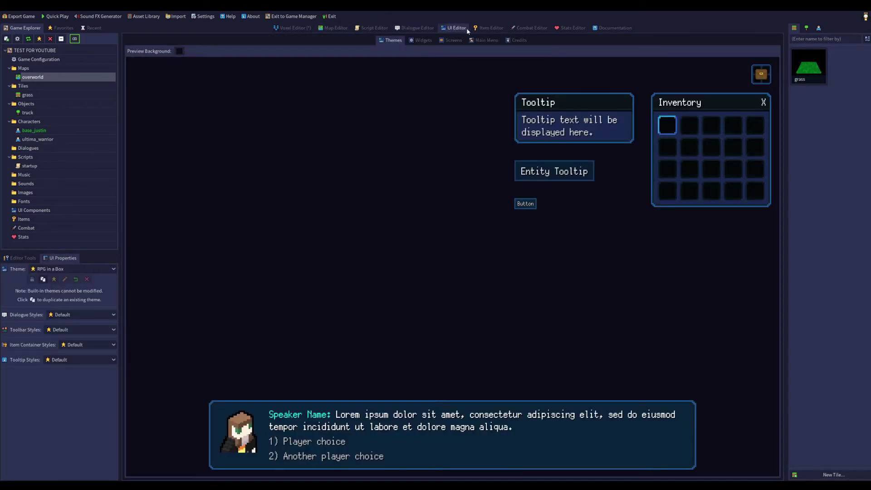
pyautogui.click(487, 29)
pyautogui.click(523, 29)
pyautogui.click(573, 29)
pyautogui.click(606, 29)
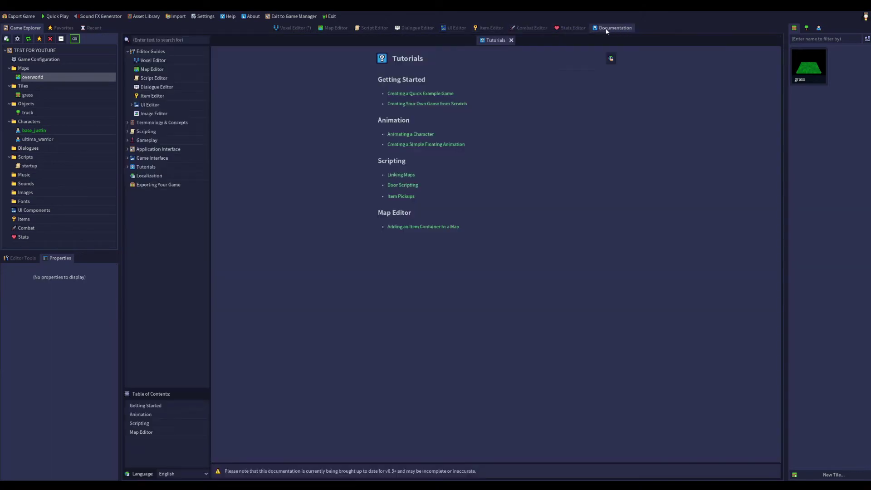
pyautogui.click(286, 28)
pyautogui.scroll(-3, 301, 185)
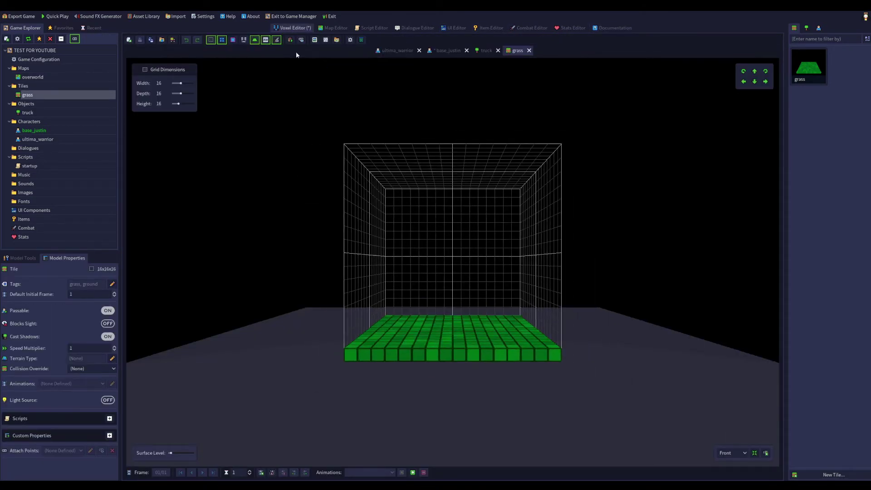
pyautogui.click(333, 29)
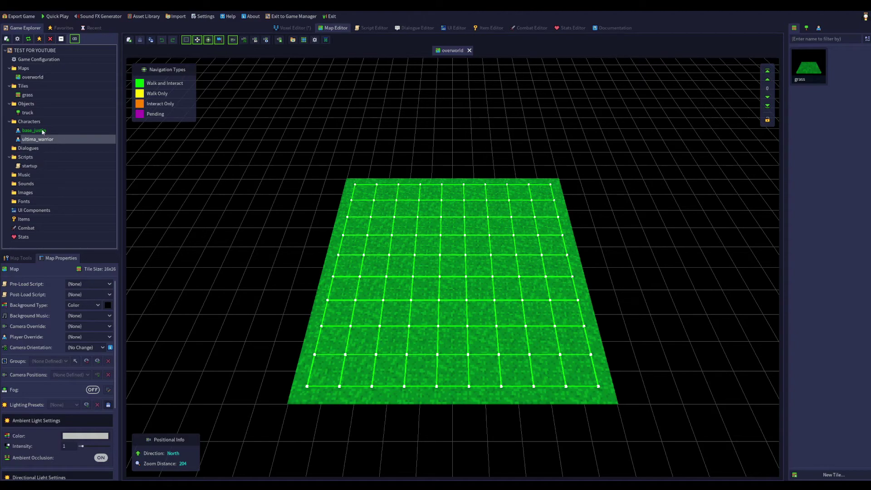
# - Open the truck model and create a Loop animation named FLIP with no sound
pyautogui.doubleClick(36, 113)
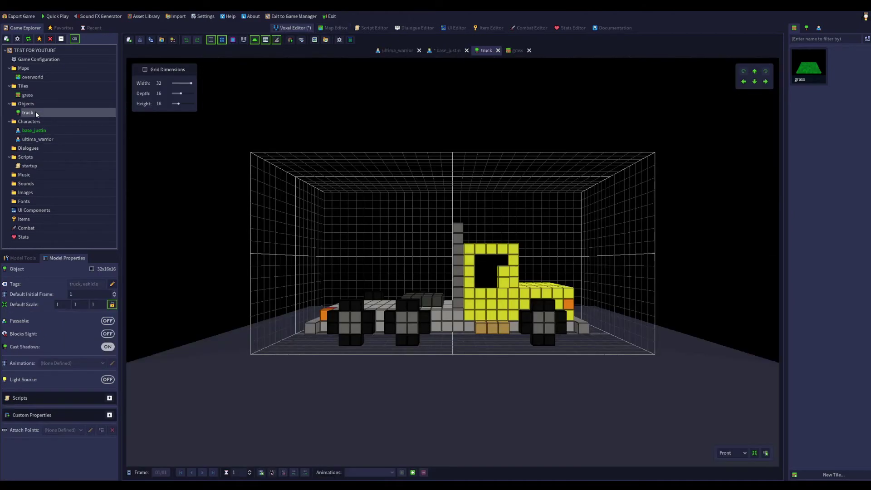
pyautogui.moveTo(341, 176)
pyautogui.mouseDown(button='middle')
pyautogui.moveTo(300, 192)
pyautogui.moveTo(337, 254)
pyautogui.moveTo(346, 188)
pyautogui.mouseUp(button='middle')
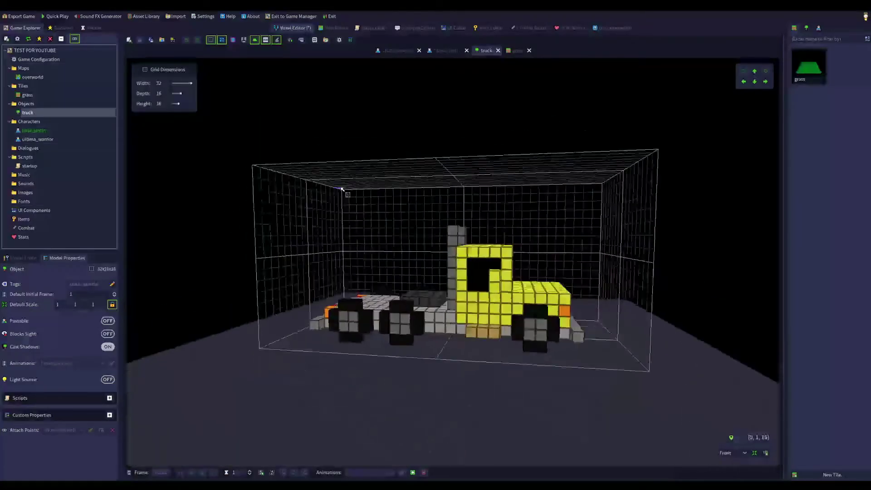
pyautogui.click(371, 472)
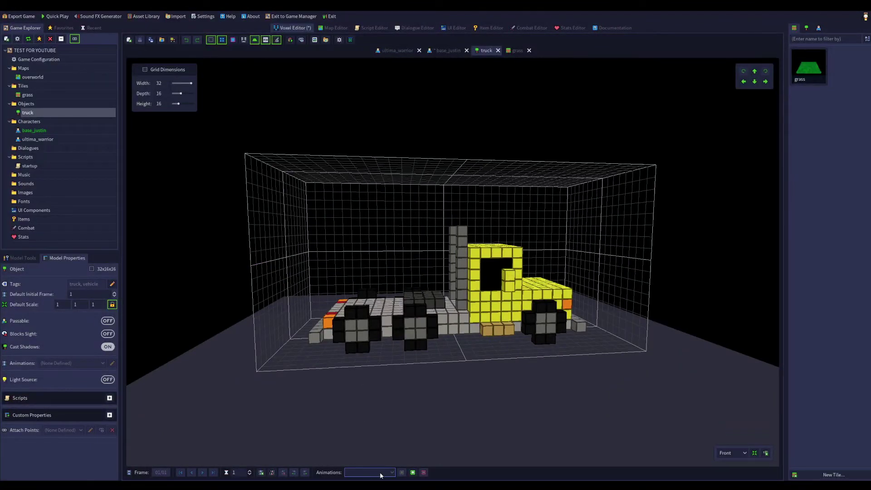
pyautogui.click(413, 473)
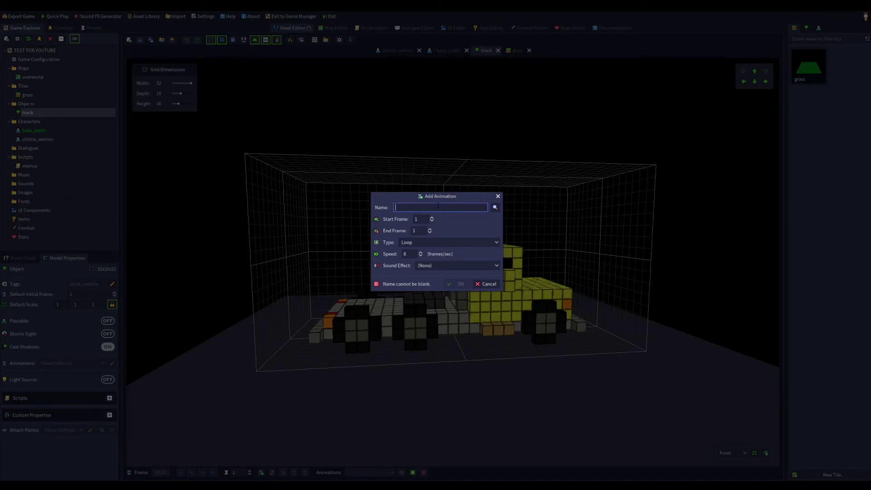
pyautogui.write('FLIP')
pyautogui.click(433, 241)
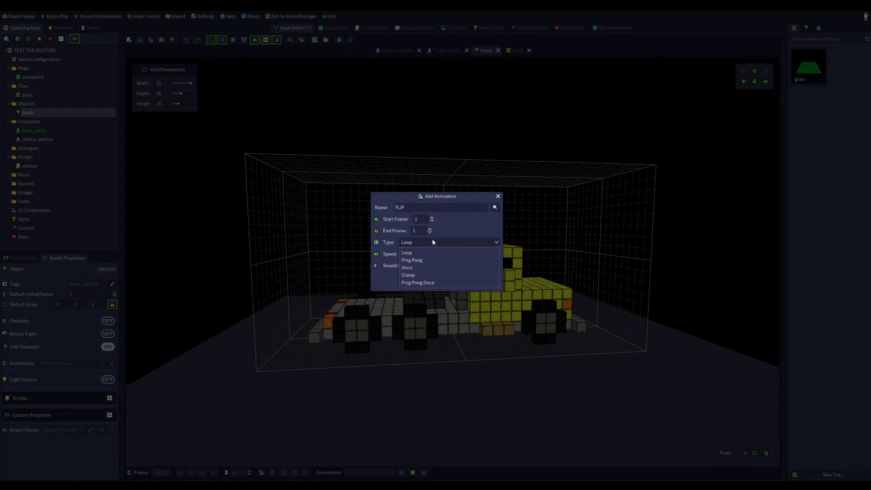
pyautogui.click(441, 248)
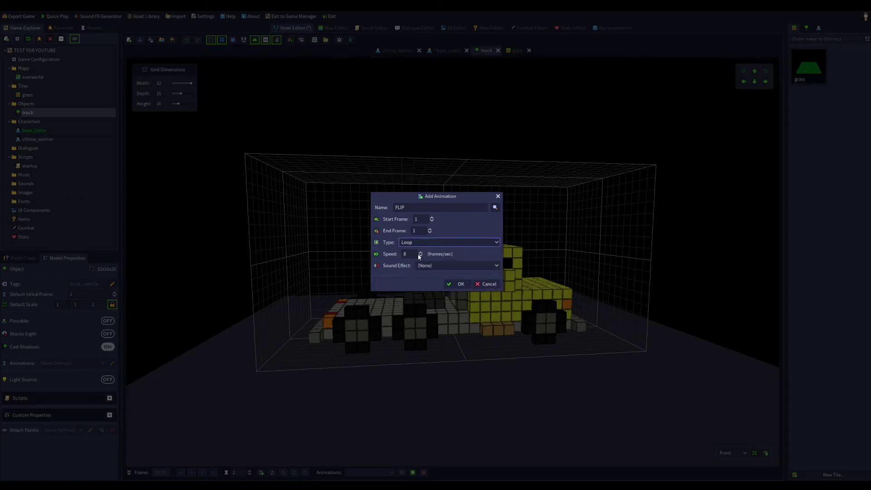
pyautogui.click(421, 252)
pyautogui.doubleClick(407, 254)
pyautogui.write('20')
pyautogui.click(449, 266)
pyautogui.click(458, 277)
pyautogui.click(459, 283)
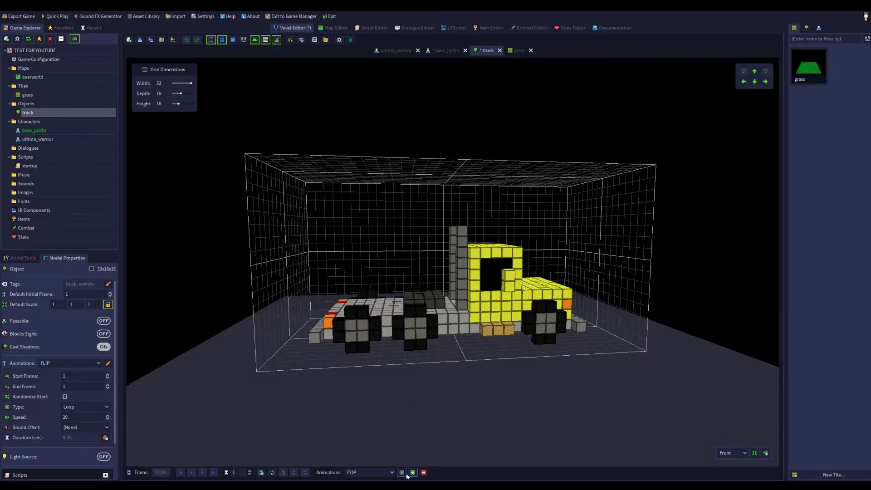
# - Delete FLIP and add a Ping Pong animation using the predefined name attack
pyautogui.click(381, 474)
pyautogui.click(382, 476)
pyautogui.click(423, 473)
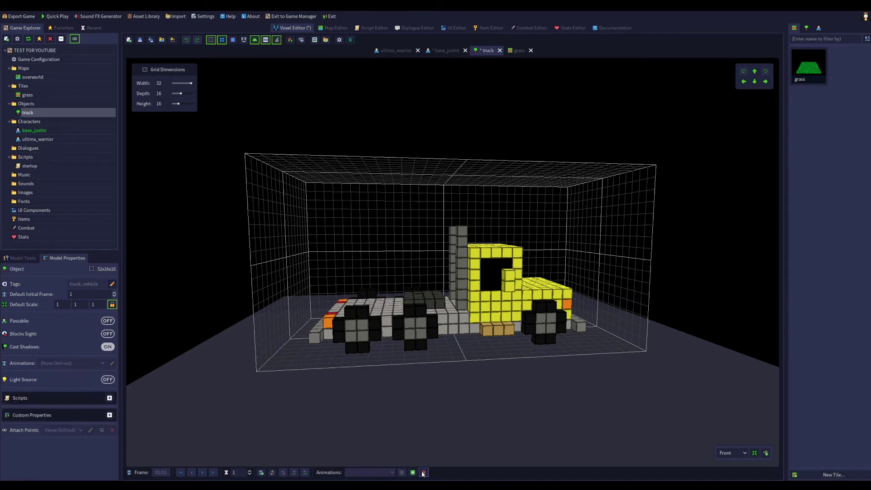
pyautogui.click(412, 472)
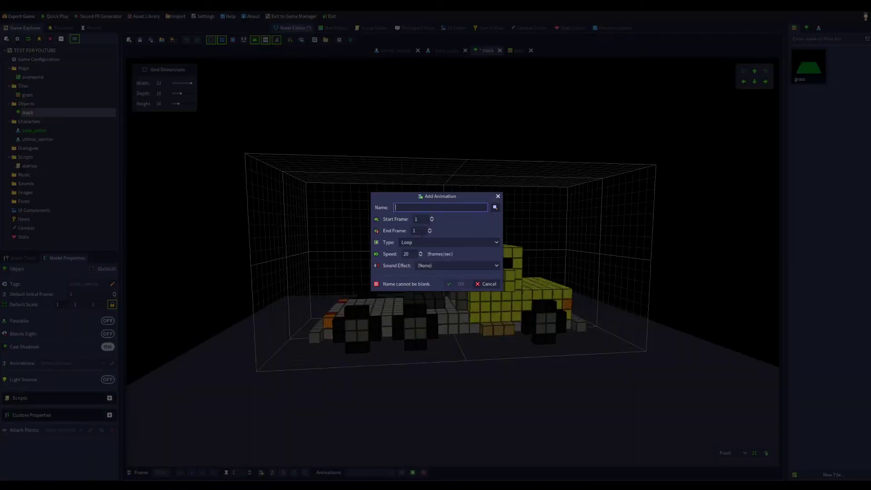
pyautogui.press('Tab')
pyautogui.press('Tab')
pyautogui.click(427, 243)
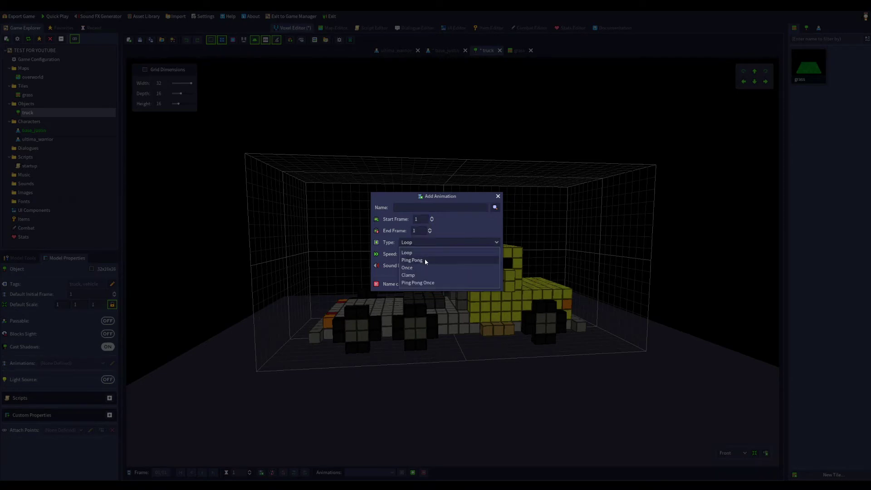
pyautogui.click(417, 260)
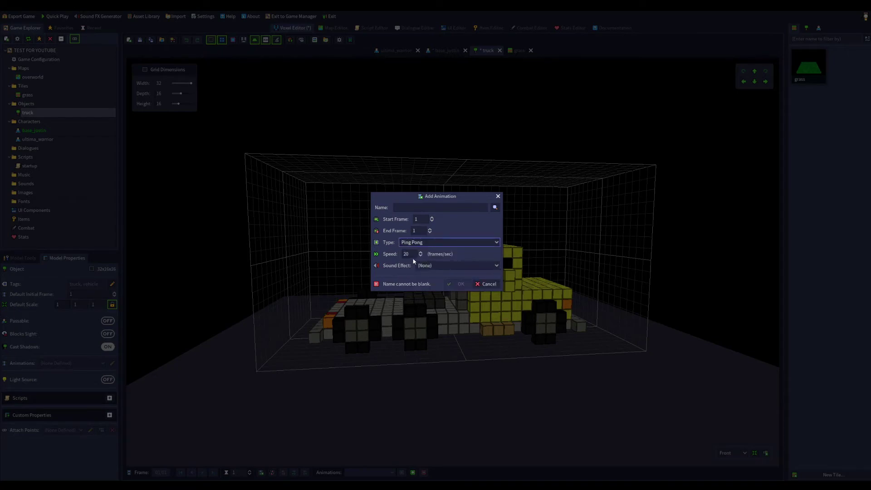
pyautogui.click(437, 207)
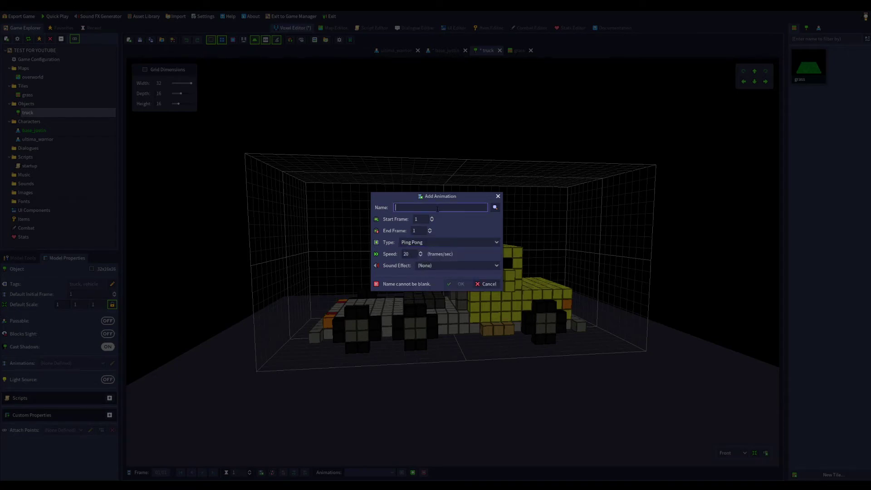
pyautogui.click(493, 209)
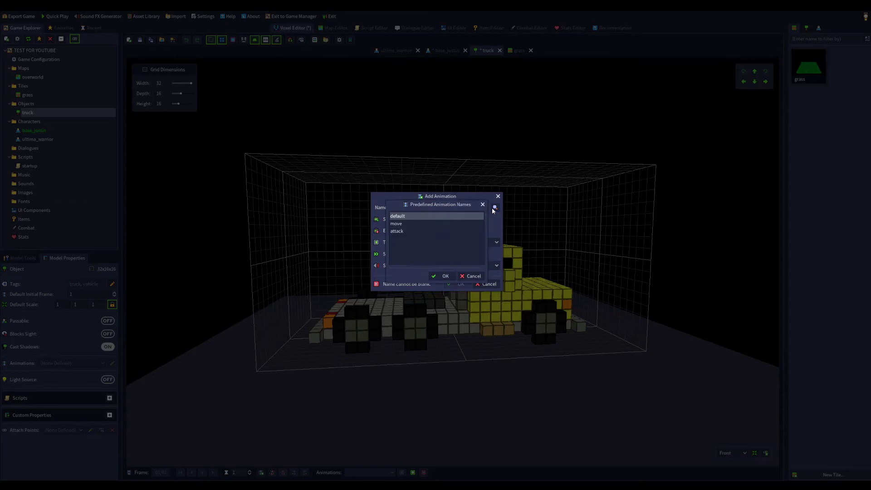
pyautogui.doubleClick(438, 232)
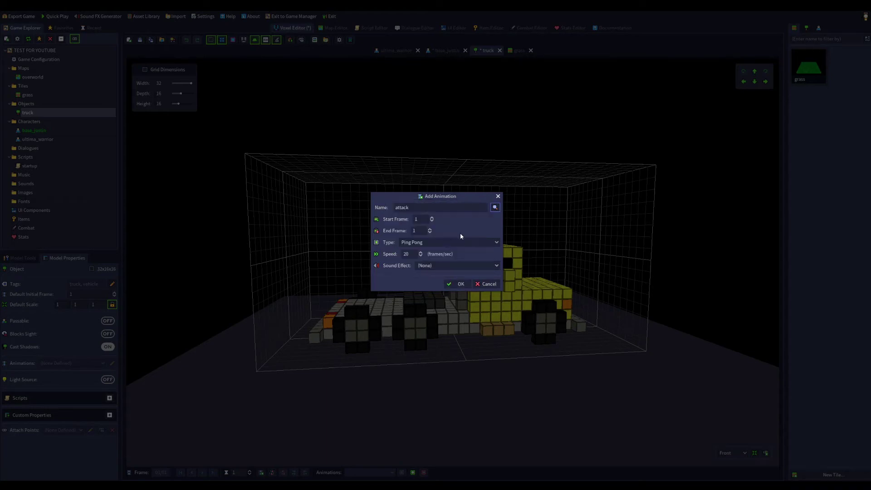
pyautogui.click(459, 284)
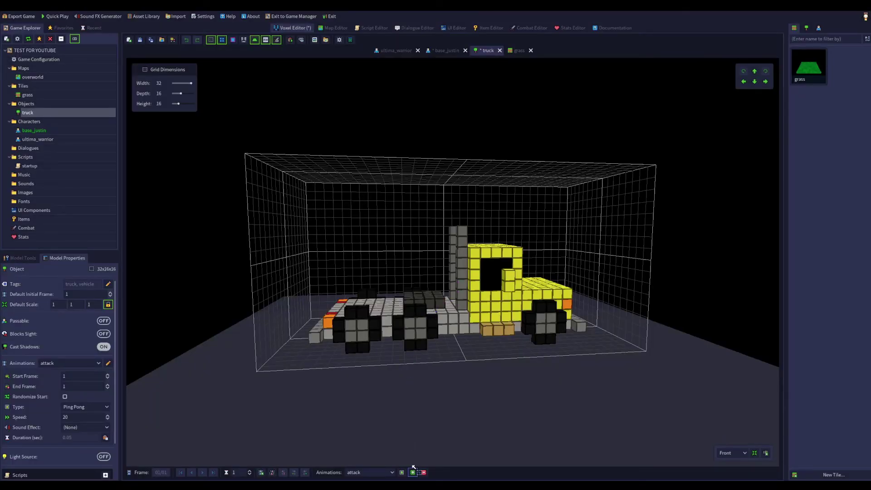
# - Preview the attack animation, then insert an empty frame and undo it
pyautogui.click(403, 475)
pyautogui.moveTo(485, 319); pyautogui.dragTo(457, 329, button='middle')
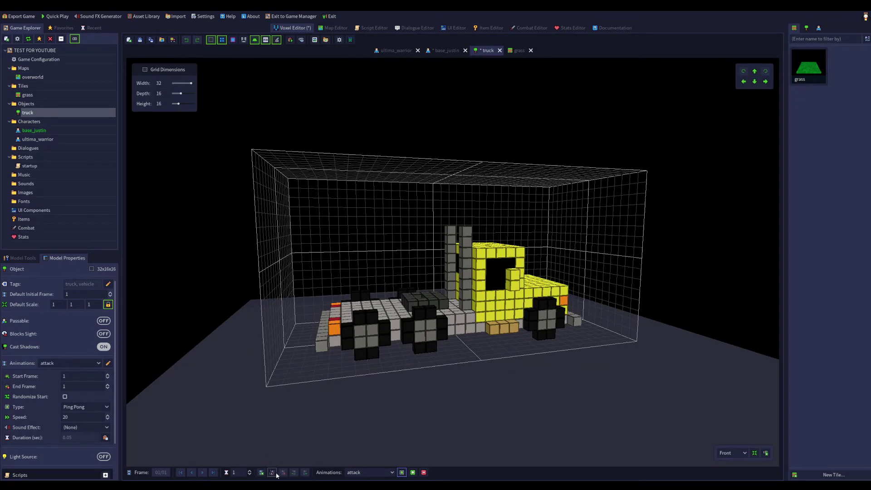
pyautogui.click(261, 473)
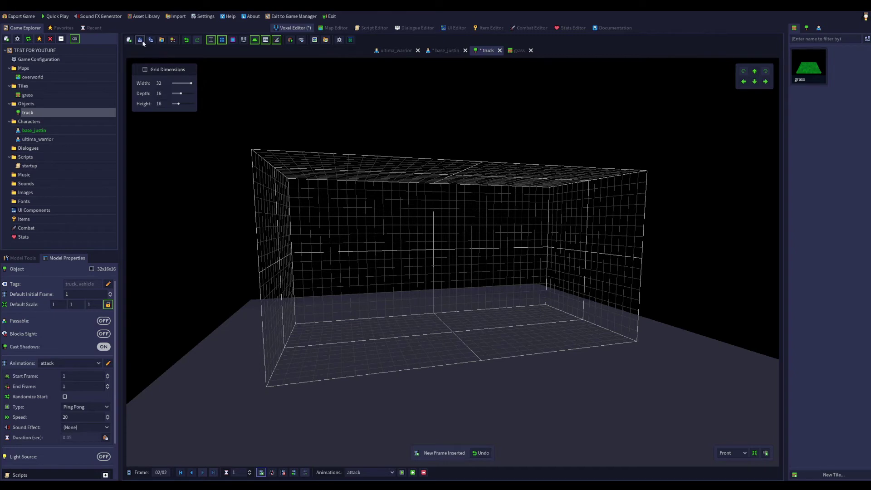
pyautogui.click(185, 40)
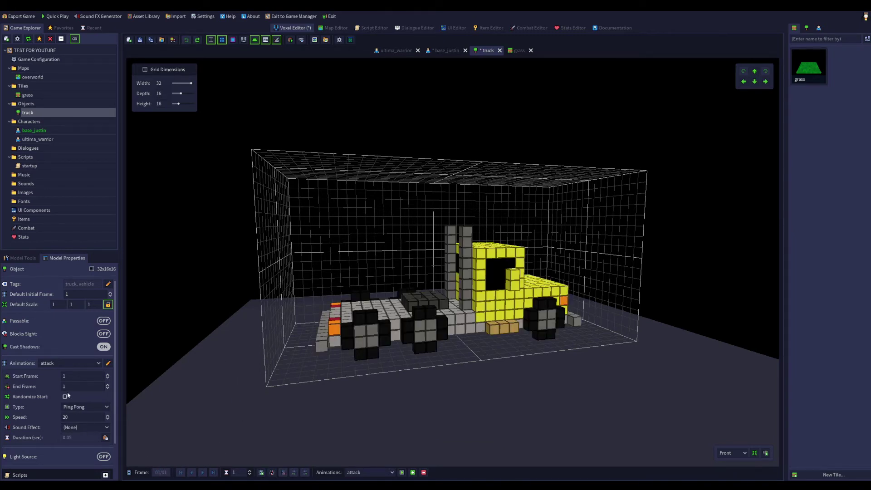
pyautogui.scroll(-3, 73, 398)
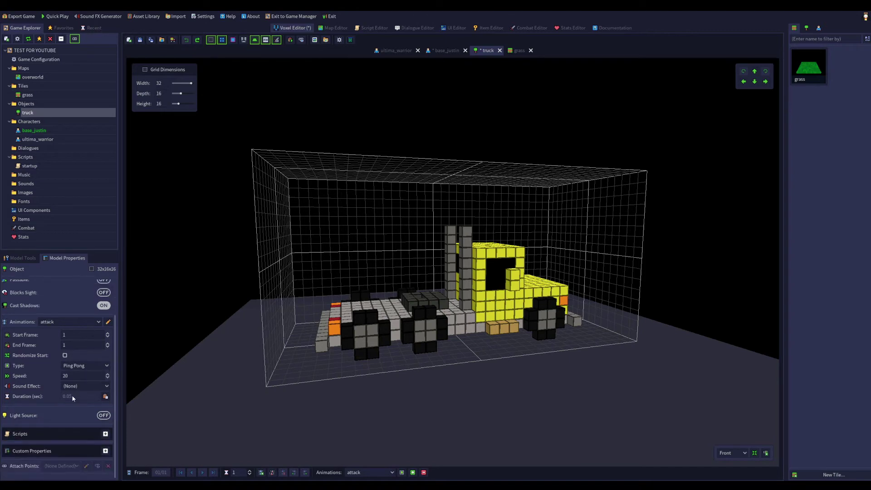
pyautogui.scroll(3, 69, 400)
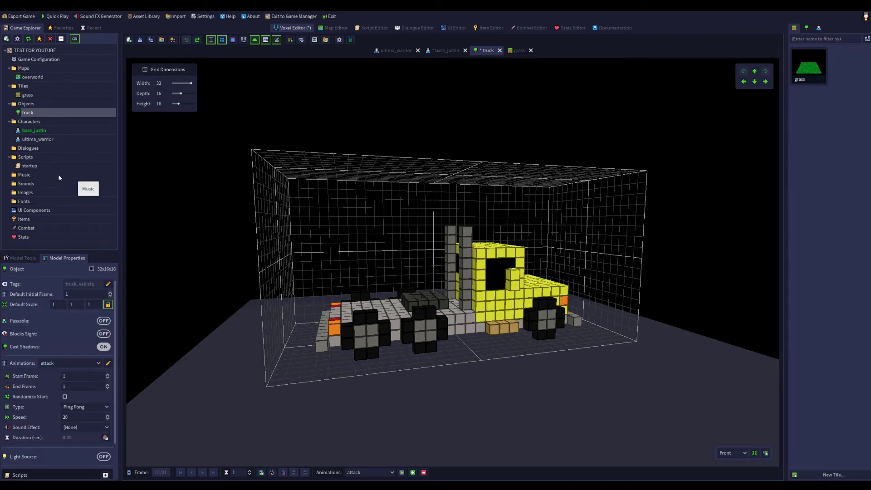
pyautogui.click(45, 163)
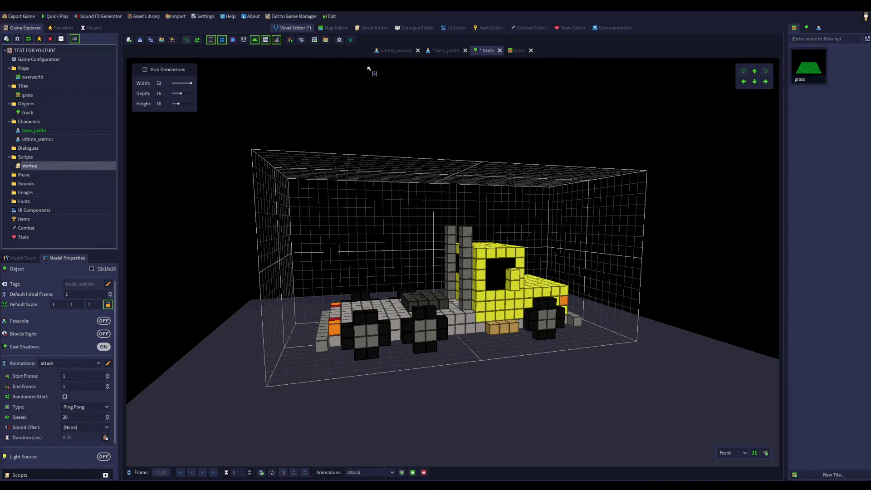
# - Create a new script resource named truck
pyautogui.click(375, 28)
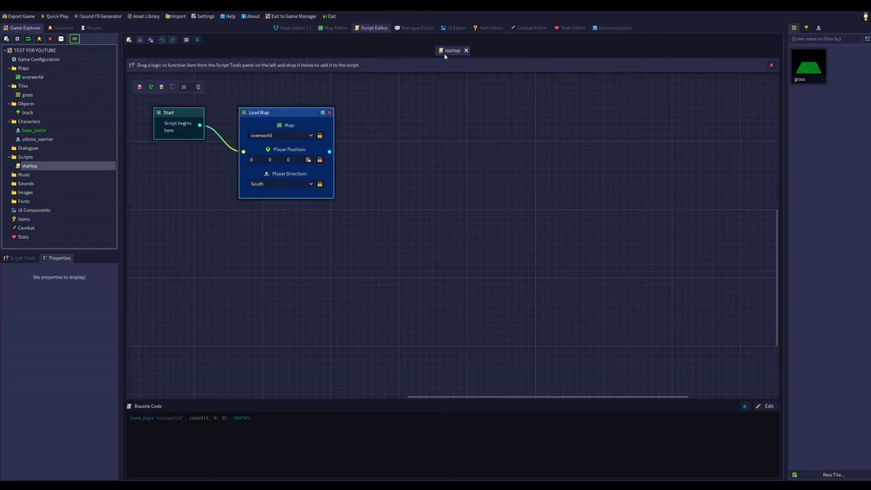
pyautogui.click(129, 40)
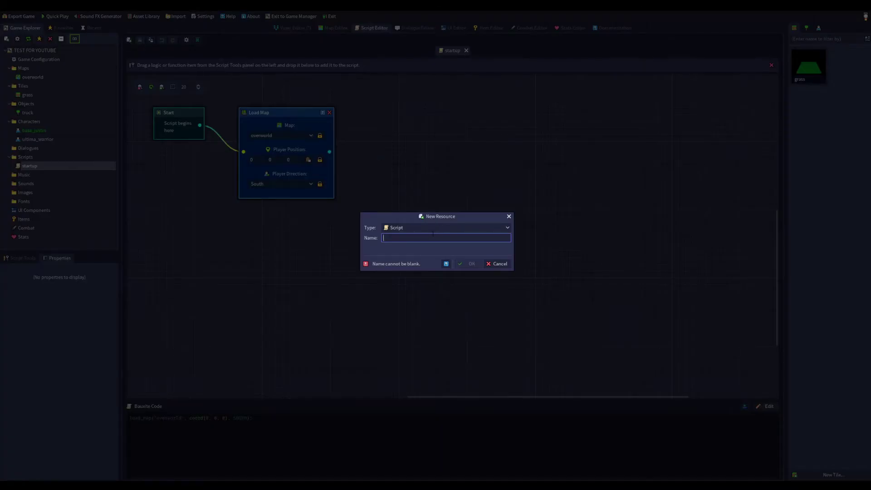
pyautogui.write('truck')
pyautogui.press('Return')
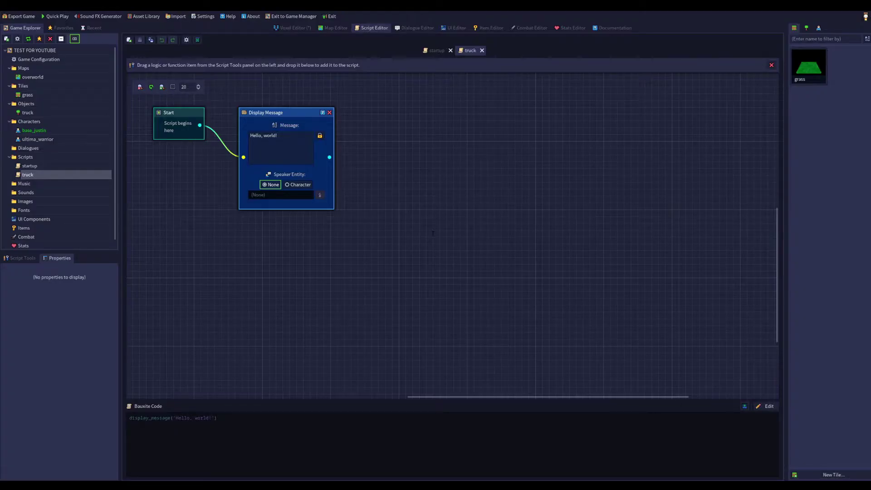
# - Add a Display Message reading 'I AM DEATH' and change its speaker from None to Character
pyautogui.click(160, 115)
pyautogui.click(298, 185)
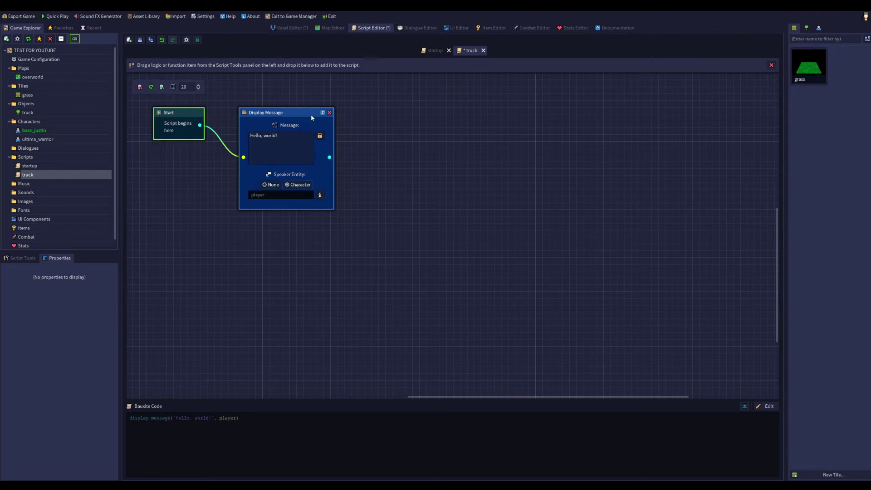
pyautogui.moveTo(291, 111); pyautogui.dragTo(227, 128)
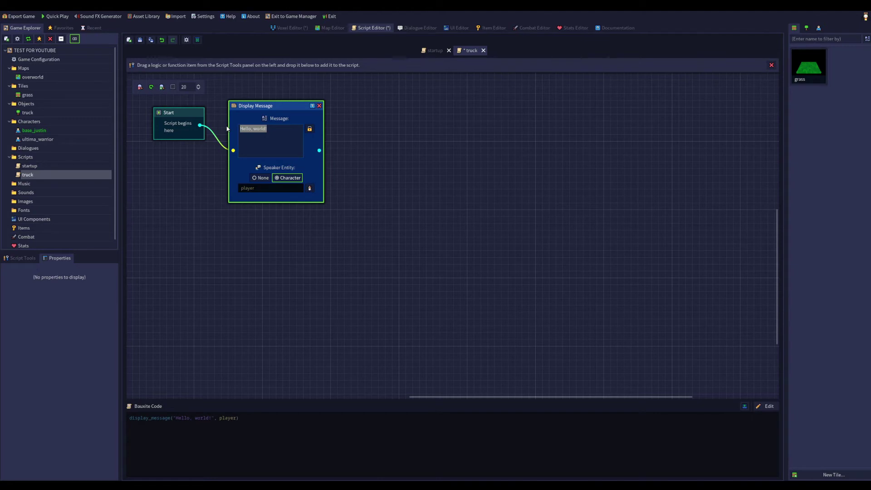
pyautogui.write('I AM DEATH')
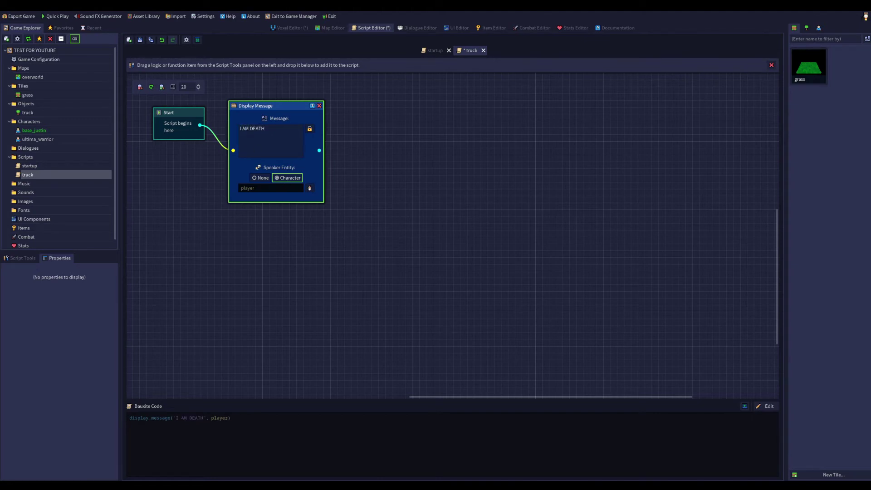
pyautogui.click(266, 179)
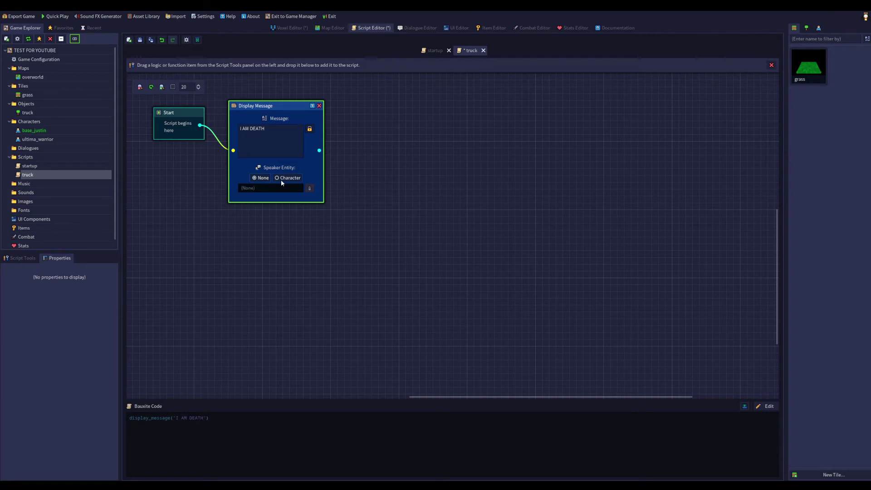
pyautogui.click(310, 188)
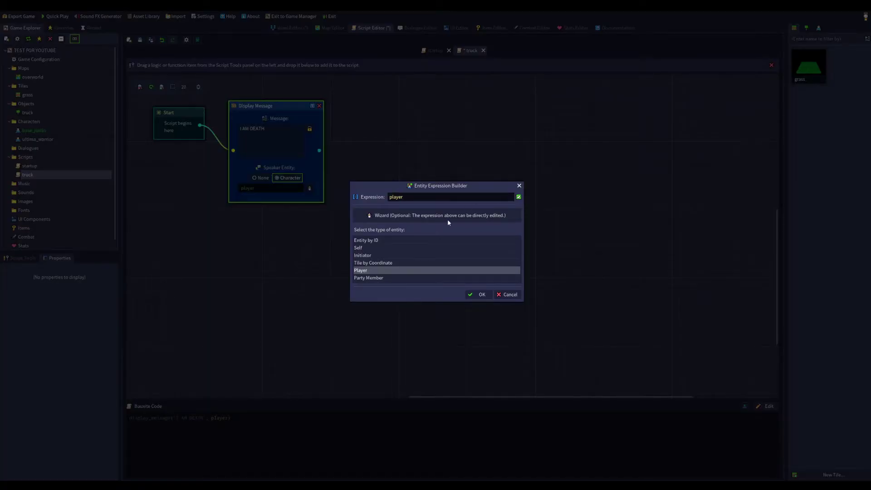
# - Try the speaker entity types, then close the Entity Expression Builder without applying
pyautogui.click(382, 278)
pyautogui.click(382, 263)
pyautogui.click(378, 255)
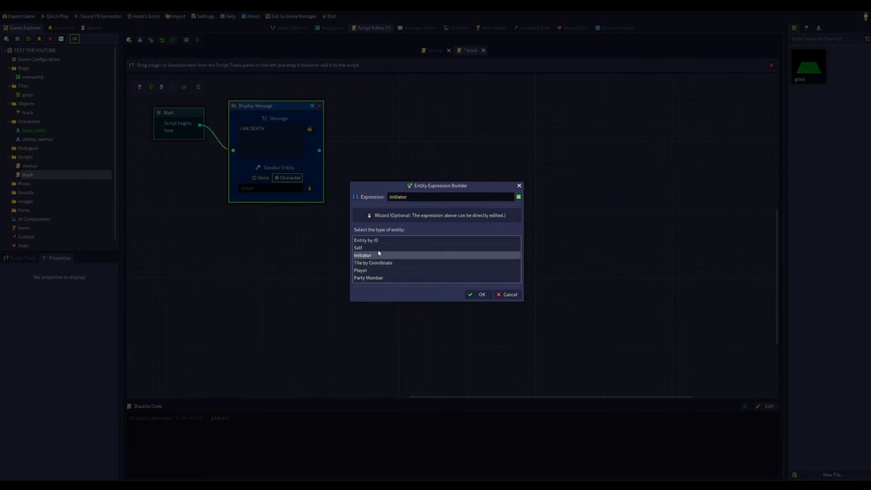
pyautogui.click(380, 247)
pyautogui.click(388, 240)
pyautogui.click(462, 241)
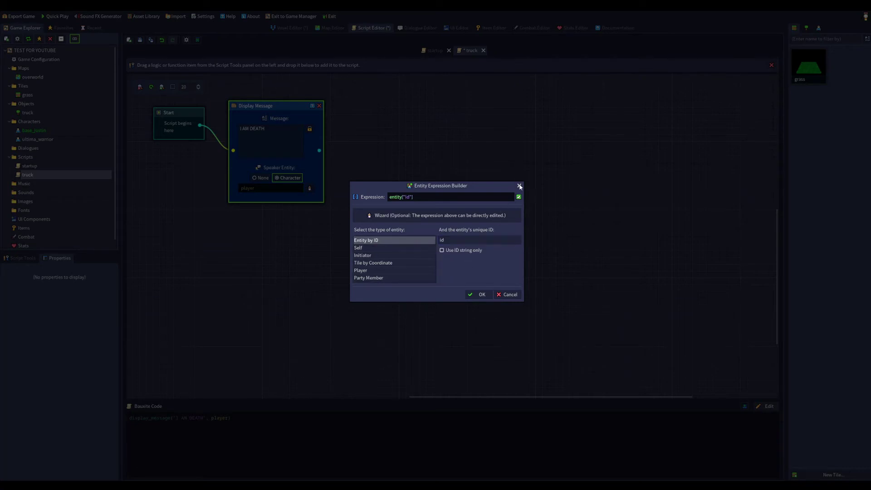
pyautogui.click(519, 185)
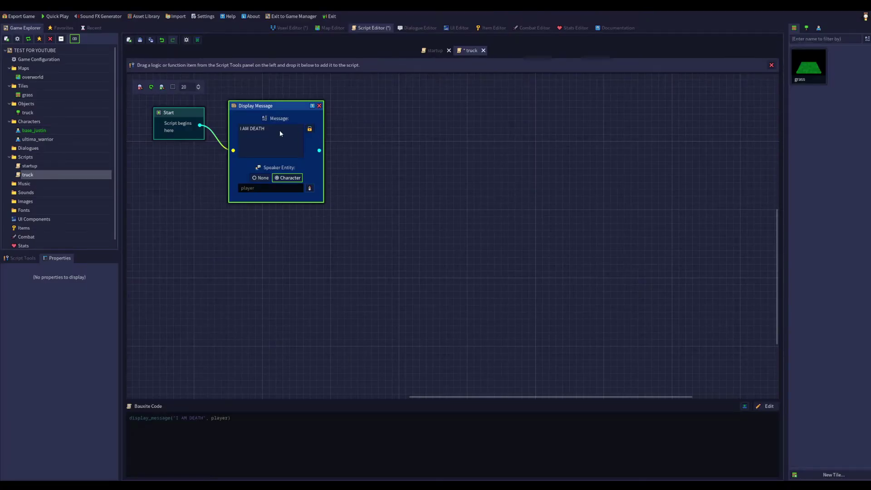
# - Delete the Display Message node and close the truck script, discarding changes
pyautogui.click(173, 129)
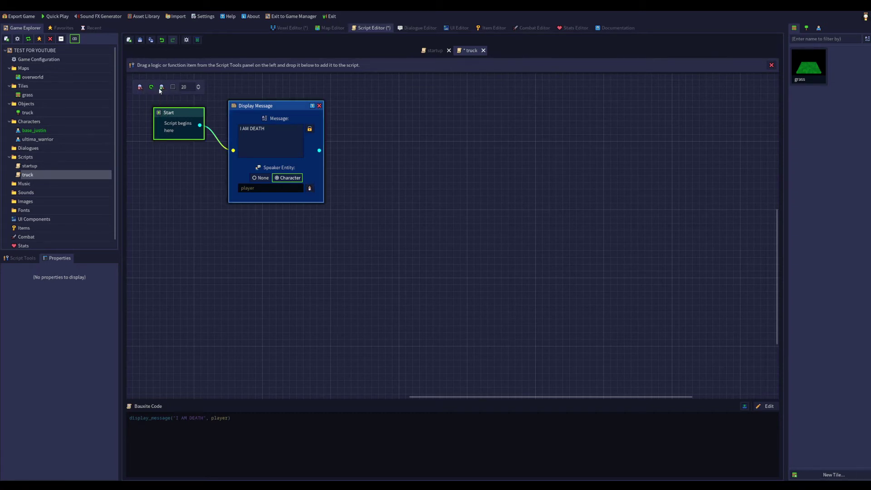
pyautogui.click(319, 106)
pyautogui.click(483, 51)
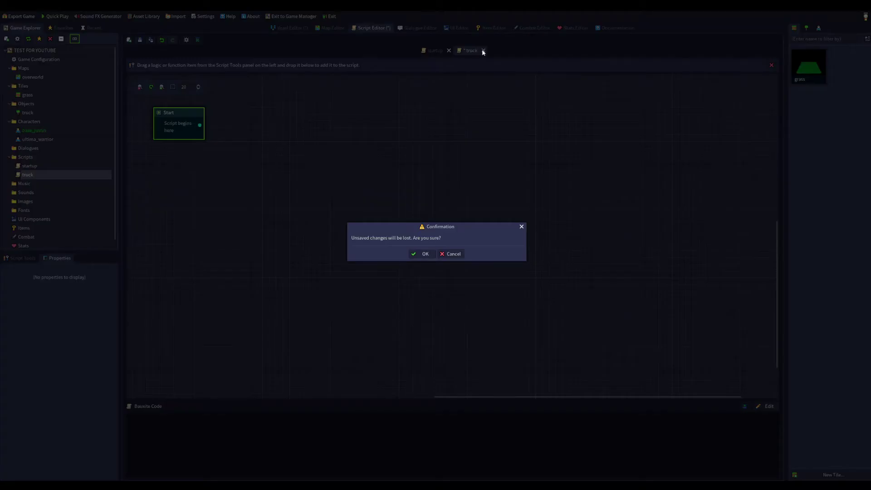
pyautogui.click(424, 253)
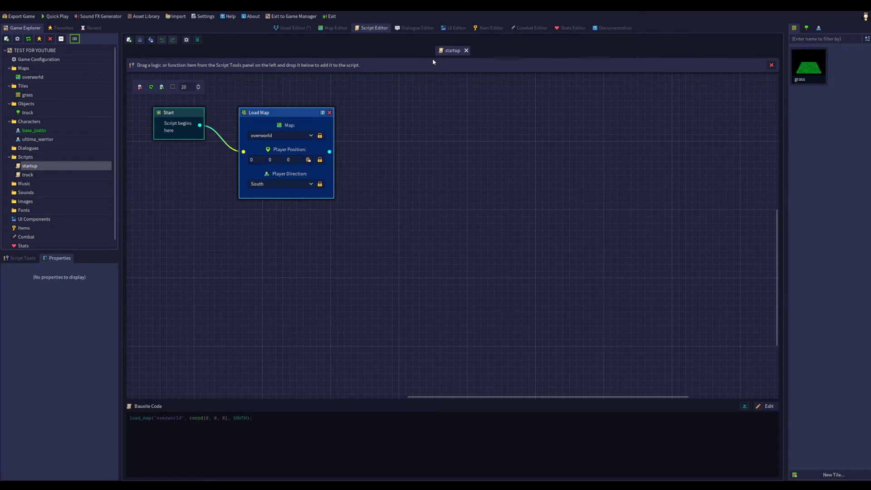
# - Keep overworld as the startup map and add New Item 1 in the Item Editor
pyautogui.click(309, 135)
pyautogui.click(309, 135)
pyautogui.click(454, 27)
pyautogui.click(491, 28)
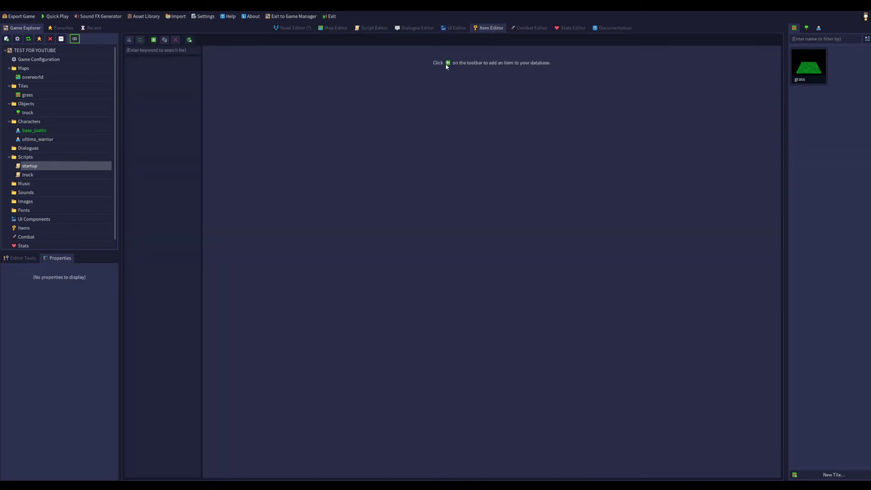
pyautogui.click(154, 40)
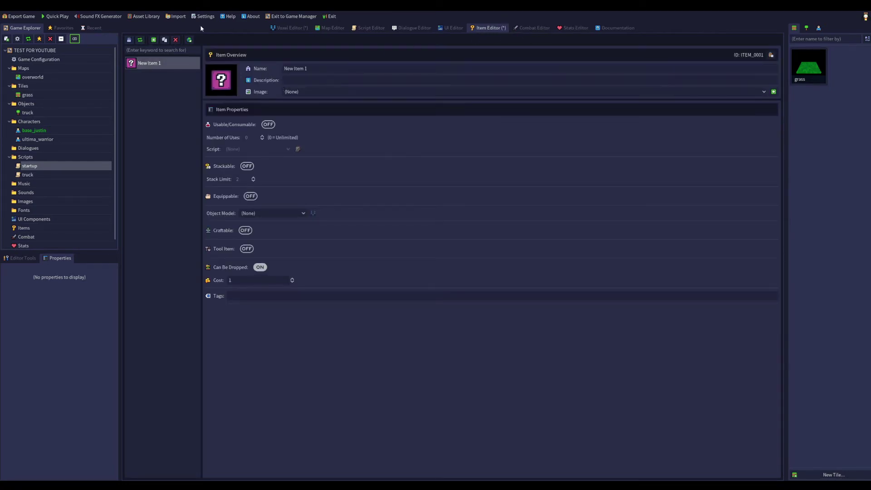
# - Open the overworld map, briefly view the truck model, and select the truck object
pyautogui.doubleClick(39, 78)
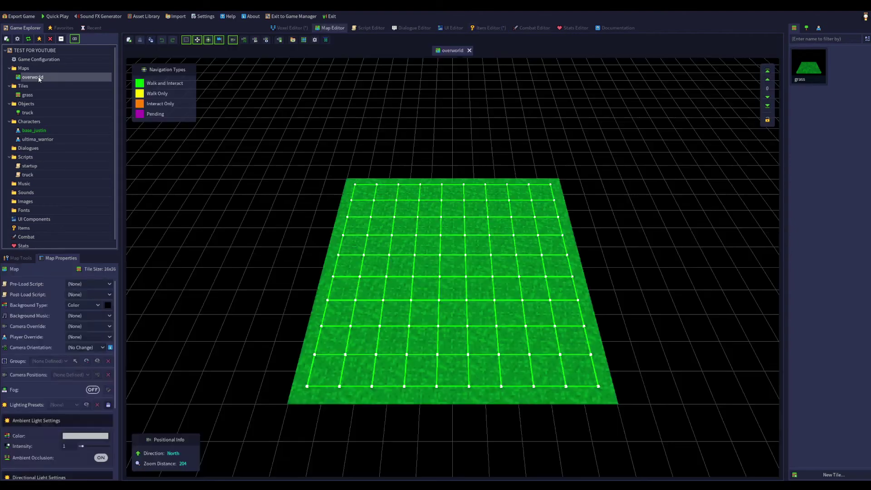
pyautogui.click(48, 114)
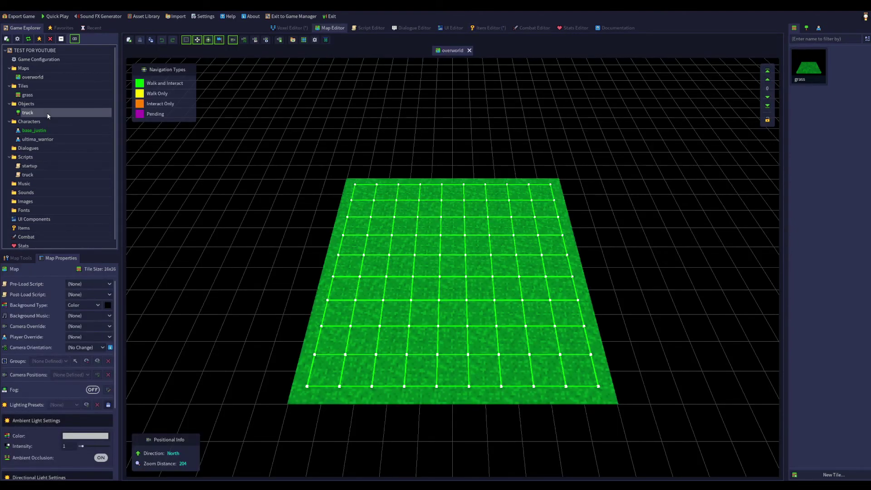
pyautogui.doubleClick(48, 113)
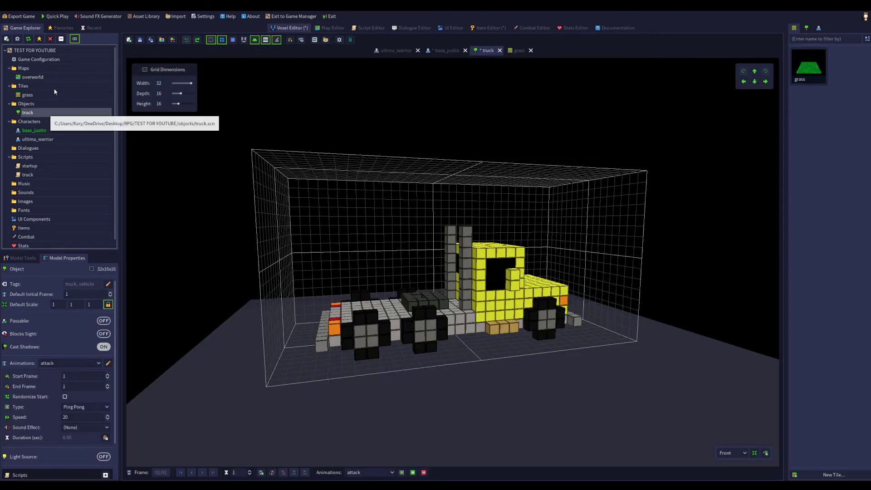
pyautogui.doubleClick(39, 77)
pyautogui.click(67, 111)
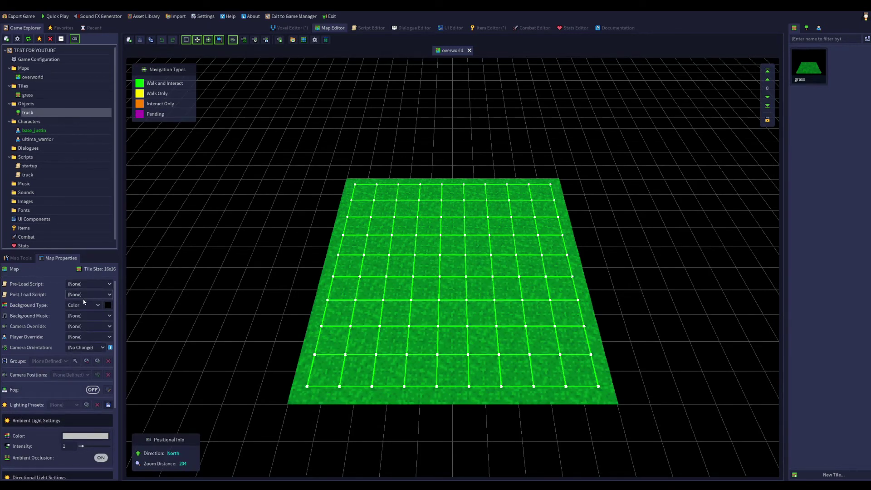
# - Set Player Override to ultima_warrior, Post-Load Script to truck, and turn fog on
pyautogui.click(99, 336)
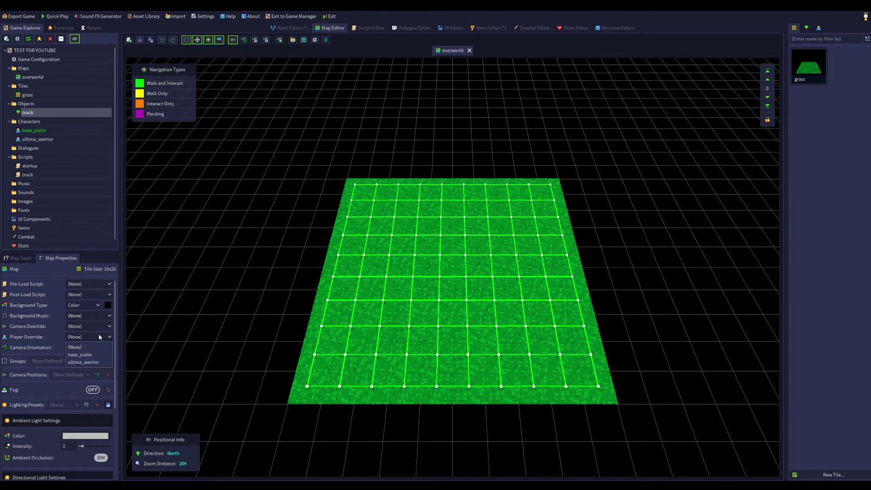
pyautogui.click(94, 362)
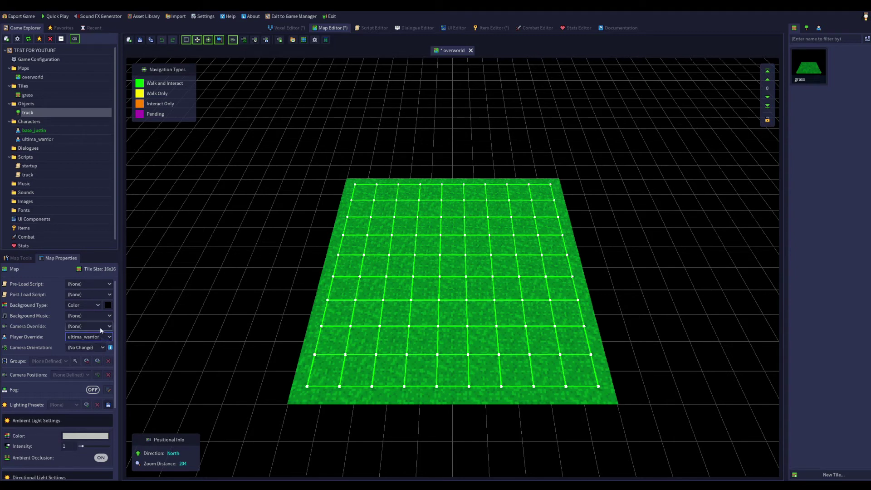
pyautogui.scroll(-3, 102, 326)
pyautogui.scroll(3, 102, 329)
pyautogui.click(87, 294)
pyautogui.click(84, 318)
pyautogui.scroll(-2, 80, 288)
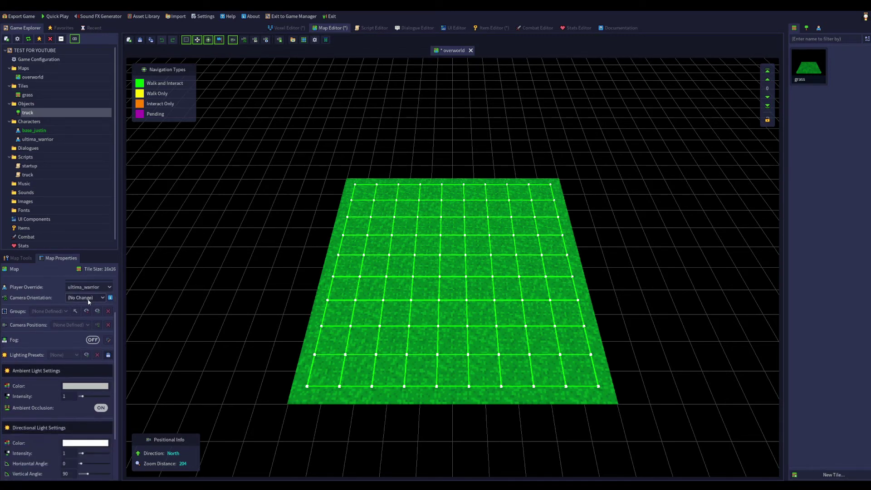
pyautogui.click(92, 340)
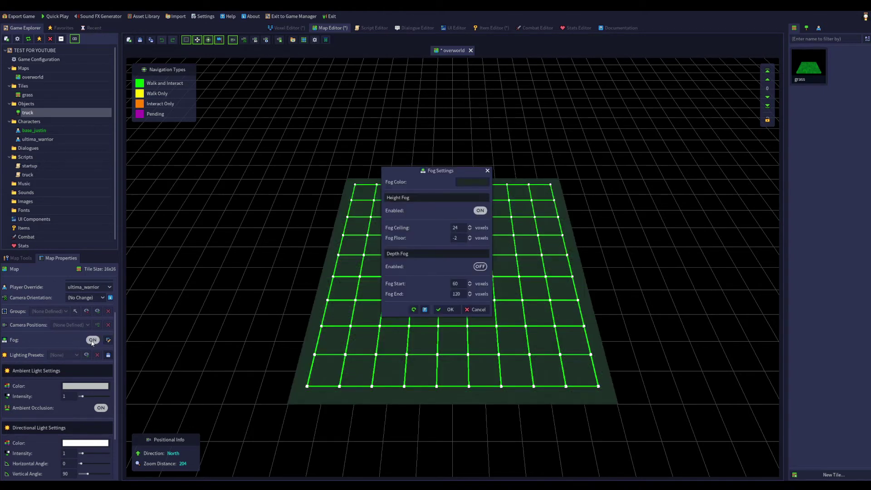
# - Make ambient light dark red, disable ambient occlusion, and set directional light bright red at angle 206
pyautogui.click(488, 171)
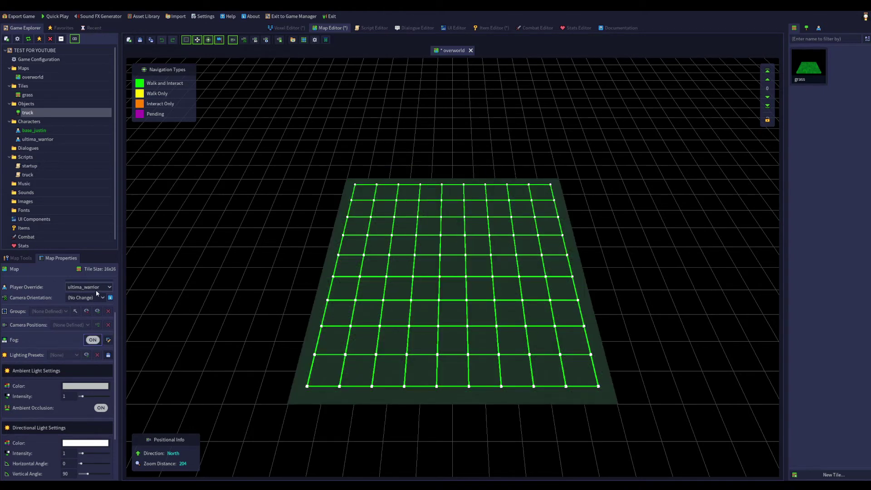
pyautogui.scroll(-1, 60, 328)
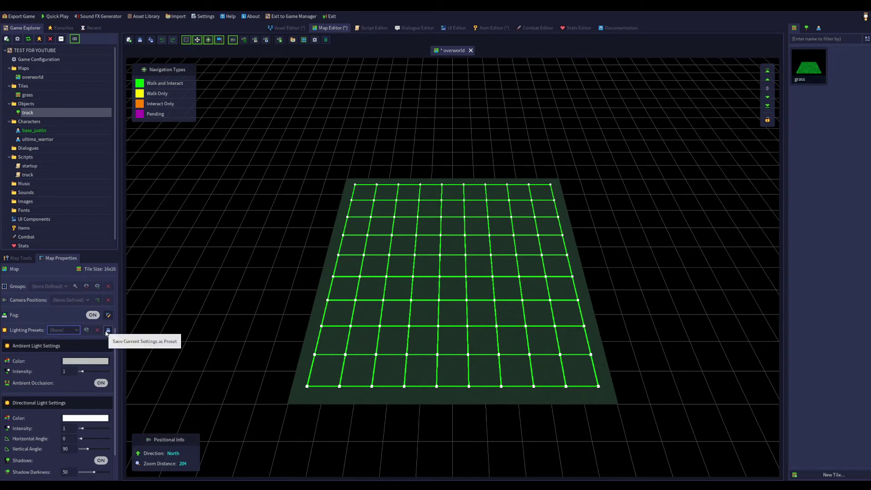
pyautogui.scroll(-1, 90, 338)
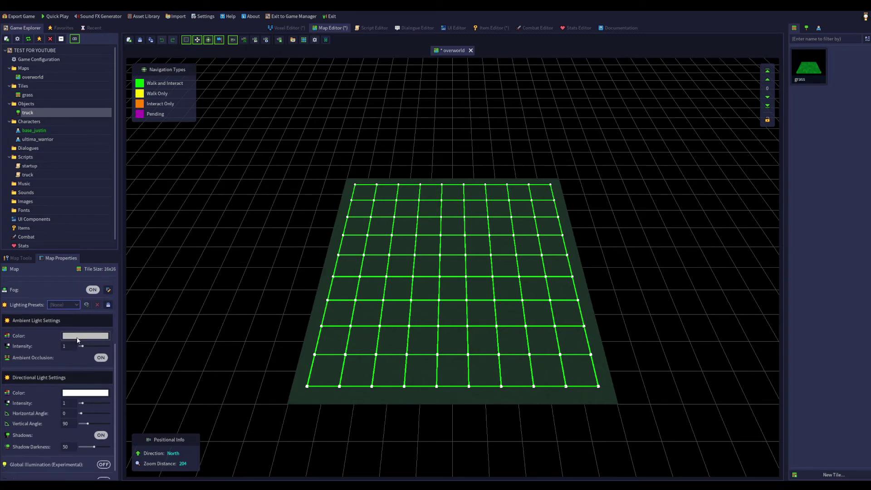
pyautogui.click(90, 338)
pyautogui.click(88, 284)
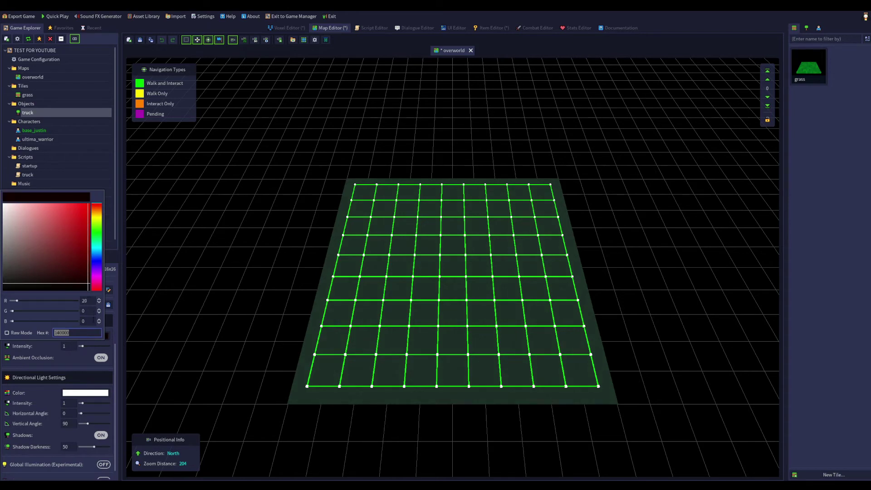
pyautogui.click(102, 358)
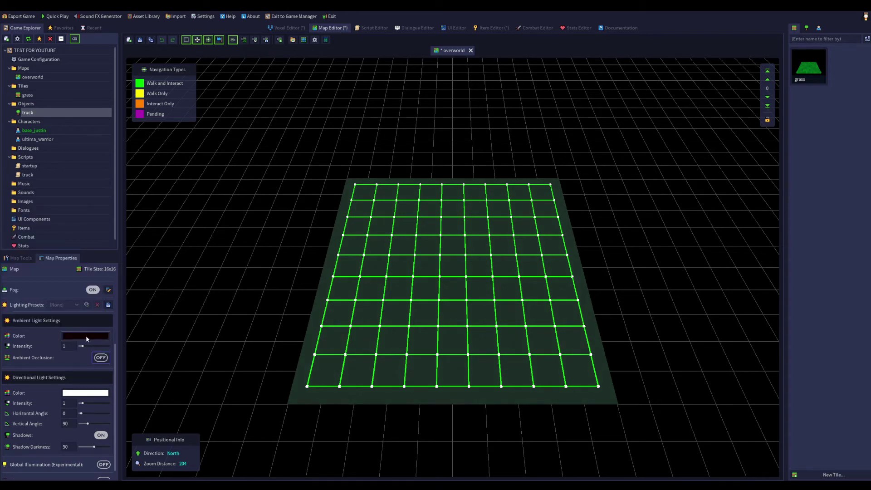
pyautogui.scroll(-1, 49, 339)
pyautogui.click(79, 384)
pyautogui.click(87, 251)
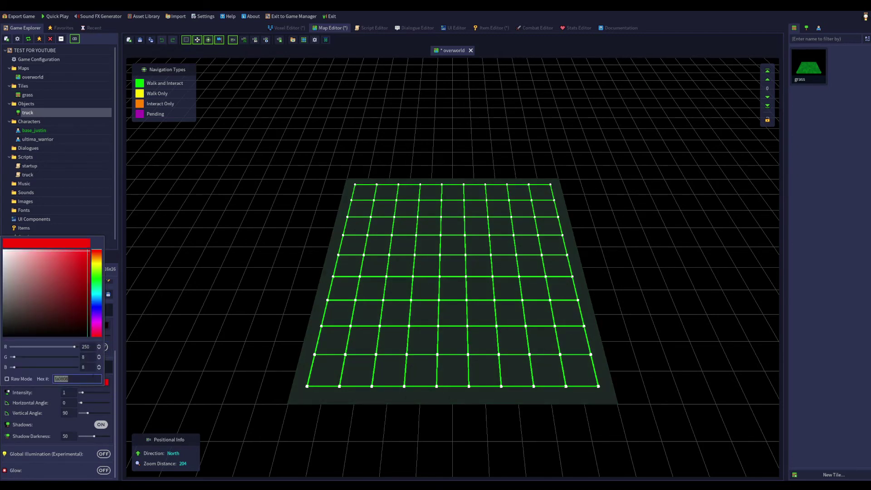
pyautogui.click(96, 404)
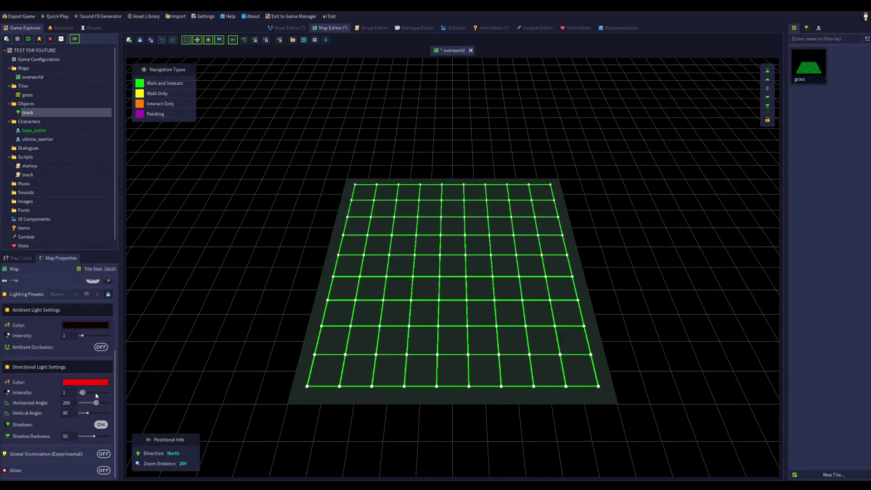
pyautogui.scroll(5, 47, 404)
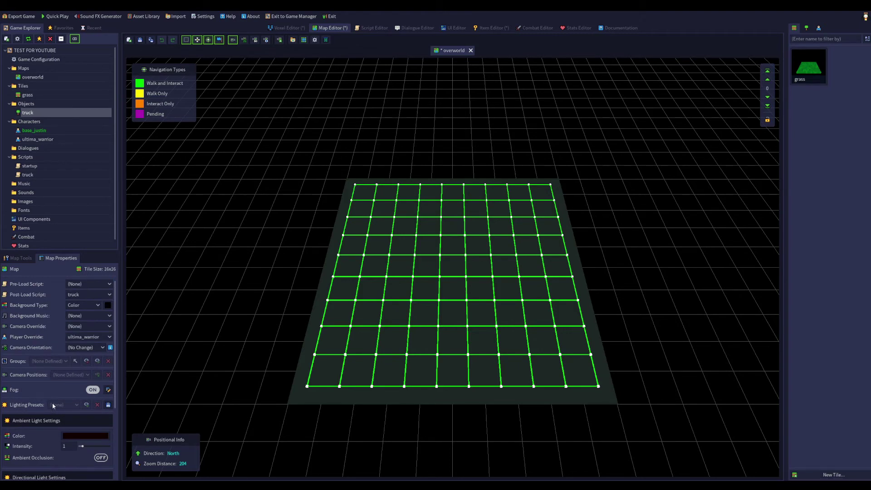
# - Open the Combat settings from the Game Explorer
pyautogui.click(20, 258)
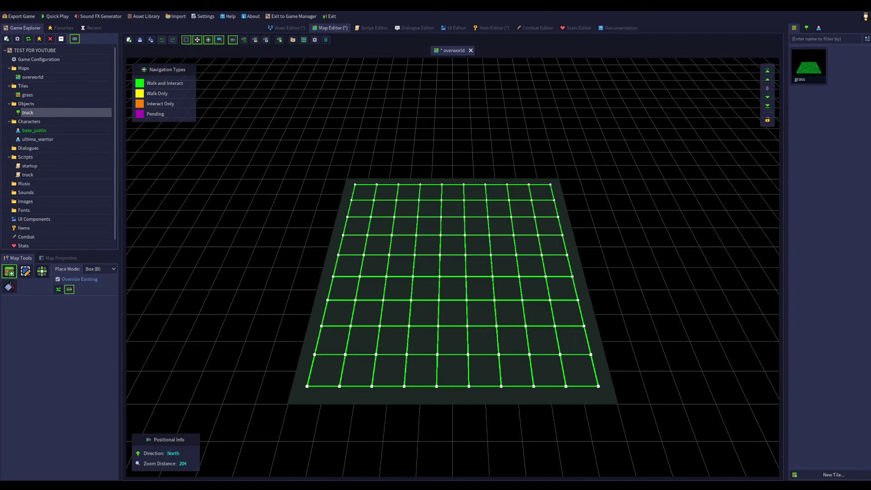
pyautogui.click(73, 259)
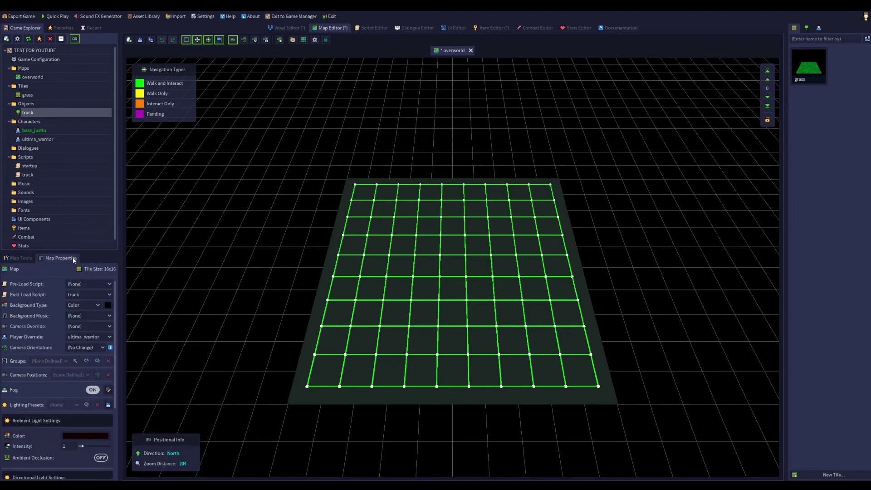
pyautogui.click(25, 260)
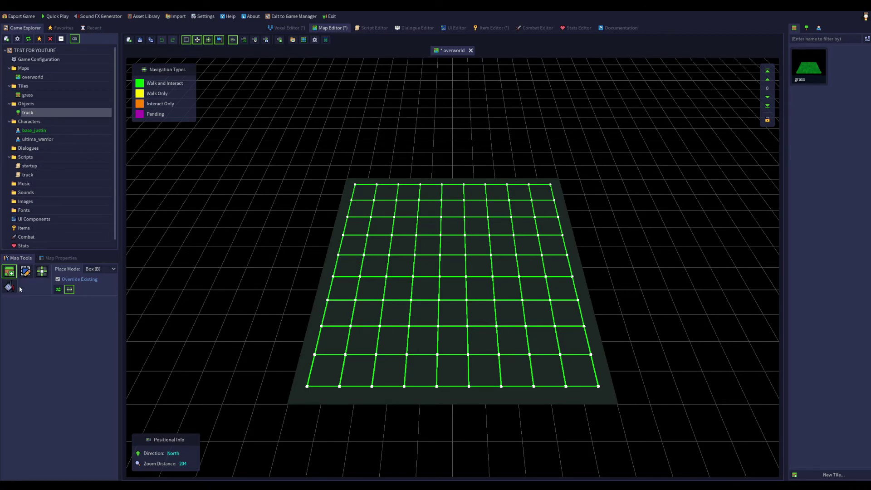
pyautogui.scroll(-1, 59, 225)
pyautogui.doubleClick(85, 233)
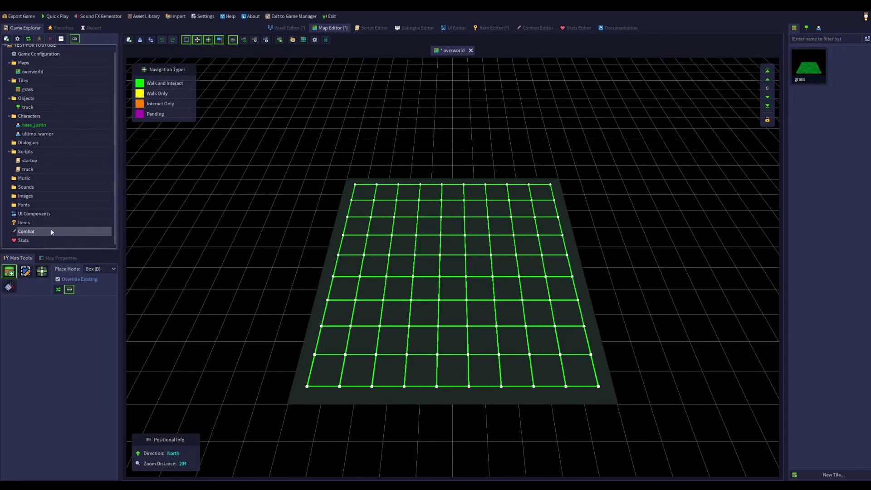
# - Add a new battle named TRUCK BATTLE
pyautogui.click(233, 85)
pyautogui.click(233, 84)
pyautogui.click(193, 116)
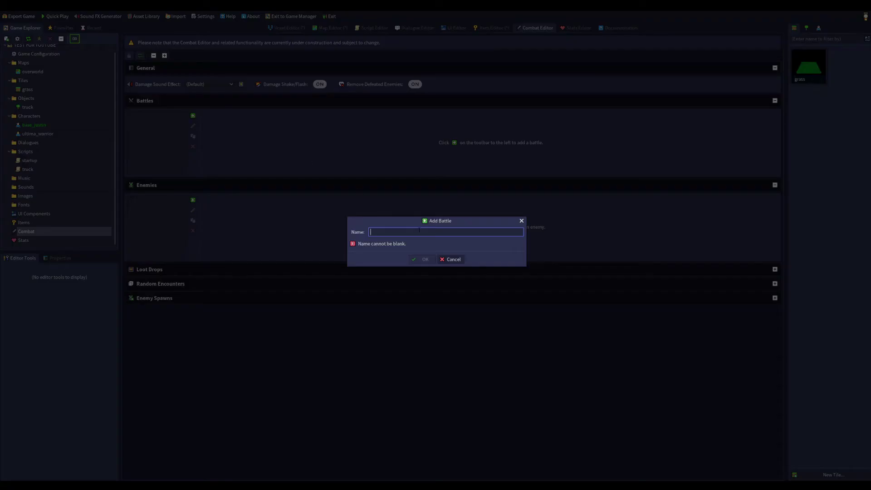
pyautogui.write('TRUCK BATTLE')
pyautogui.press('Return')
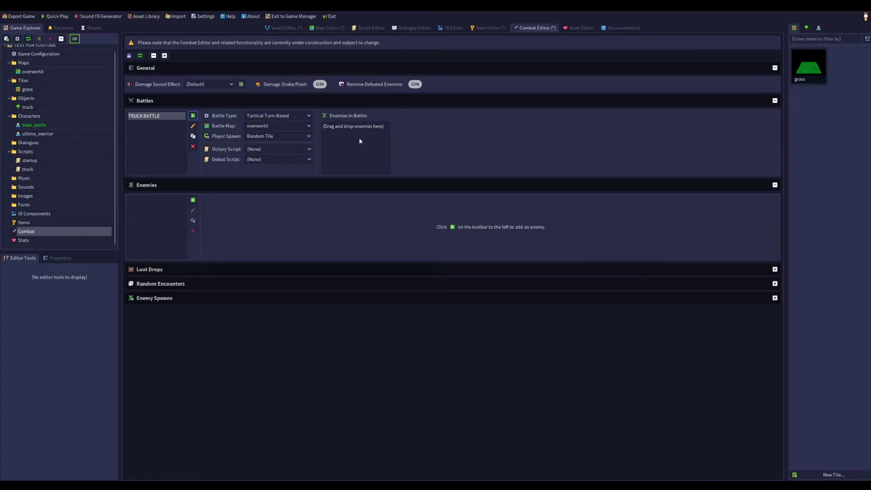
# - Set the battle map to overworld and the player spawn to Random Tile
pyautogui.click(277, 125)
pyautogui.click(278, 136)
pyautogui.click(286, 136)
pyautogui.click(292, 150)
# - Try dragging the truck object into TRUCK BATTLE's enemy list
pyautogui.click(346, 129)
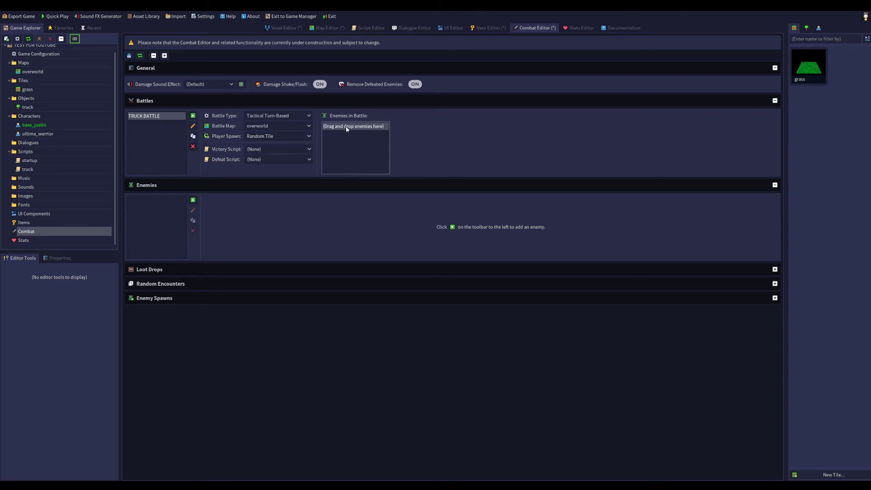
pyautogui.moveTo(109, 107); pyautogui.dragTo(370, 134)
pyautogui.click(349, 129)
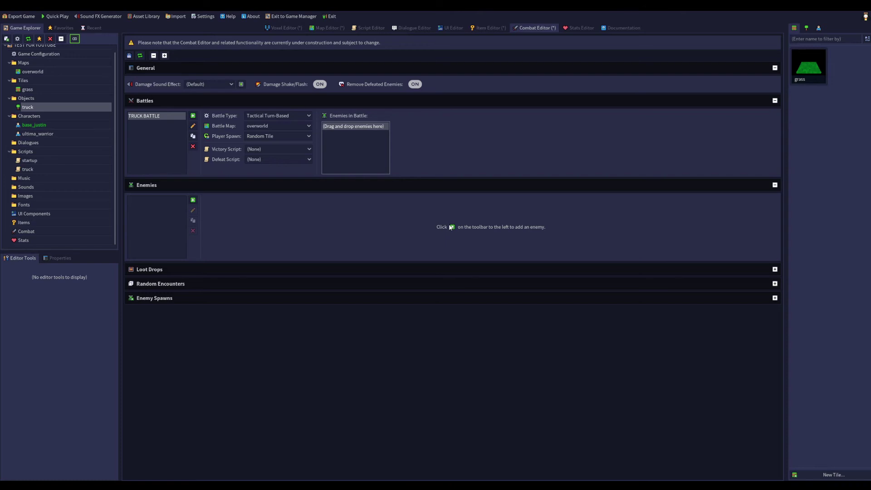
# - Add an enemy named truck and set its model to ultima_warrior
pyautogui.click(192, 200)
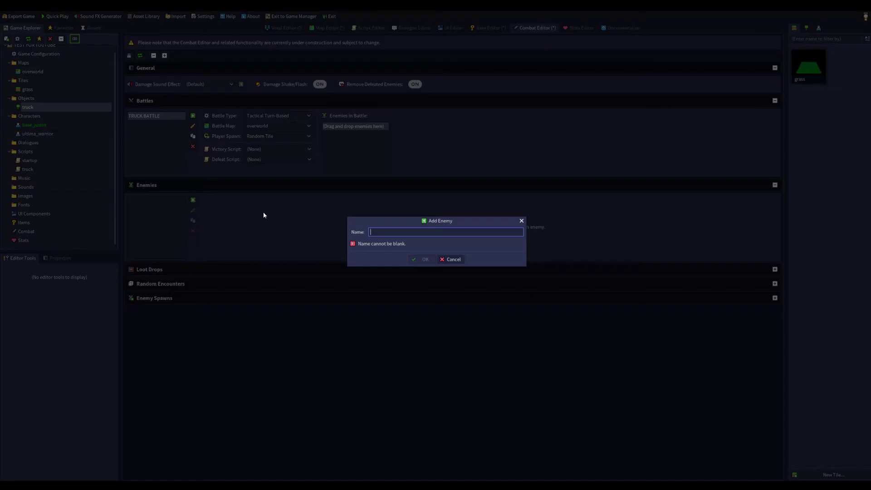
pyautogui.write('truck')
pyautogui.press('Return')
pyautogui.click(265, 200)
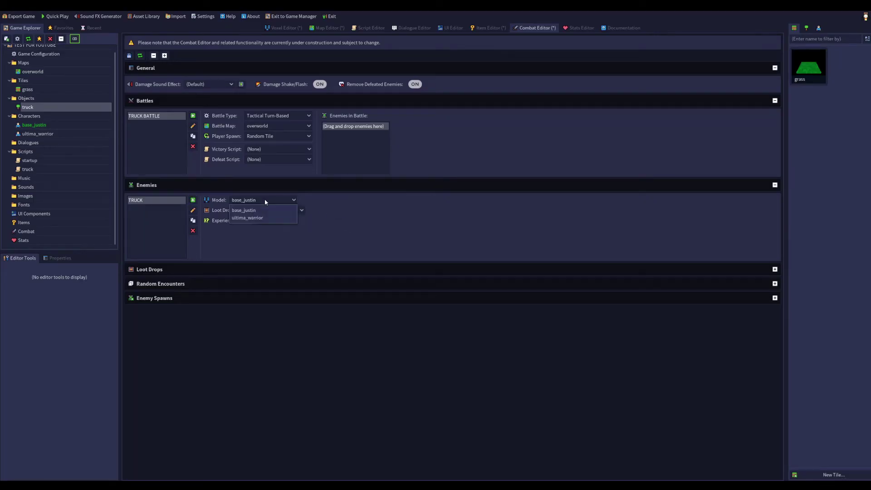
pyautogui.click(267, 203)
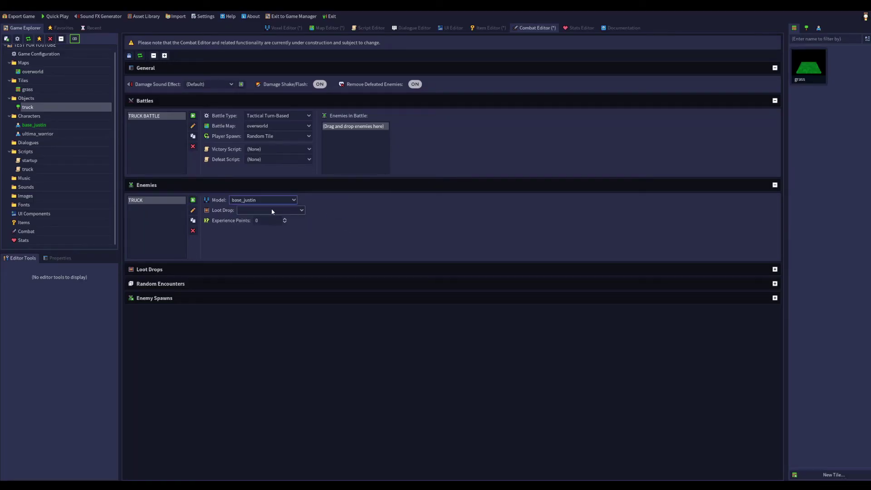
pyautogui.click(247, 202)
pyautogui.click(240, 215)
# - Drag the TRUCK enemy into TRUCK BATTLE, browse the Characters folder, and start an asset import
pyautogui.moveTo(166, 200)
pyautogui.mouseDown()
pyautogui.moveTo(345, 159)
pyautogui.moveTo(363, 136)
pyautogui.moveTo(160, 194)
pyautogui.moveTo(154, 207)
pyautogui.mouseUp()
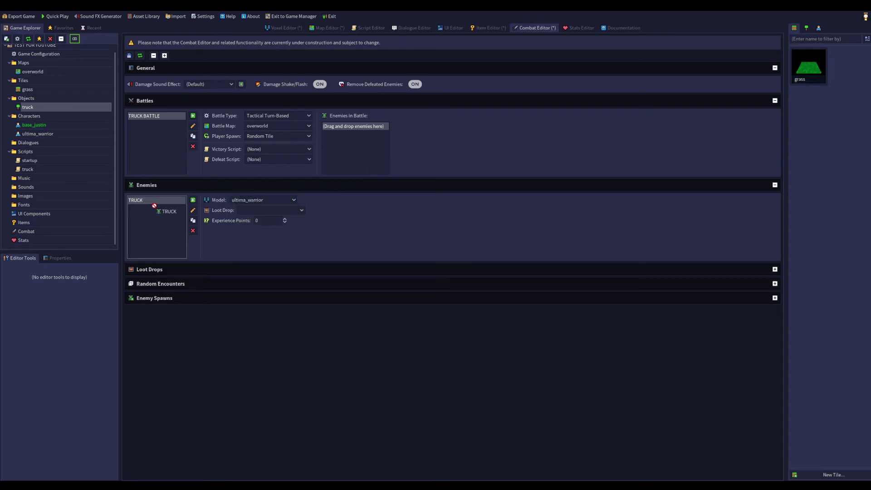
pyautogui.click(43, 117)
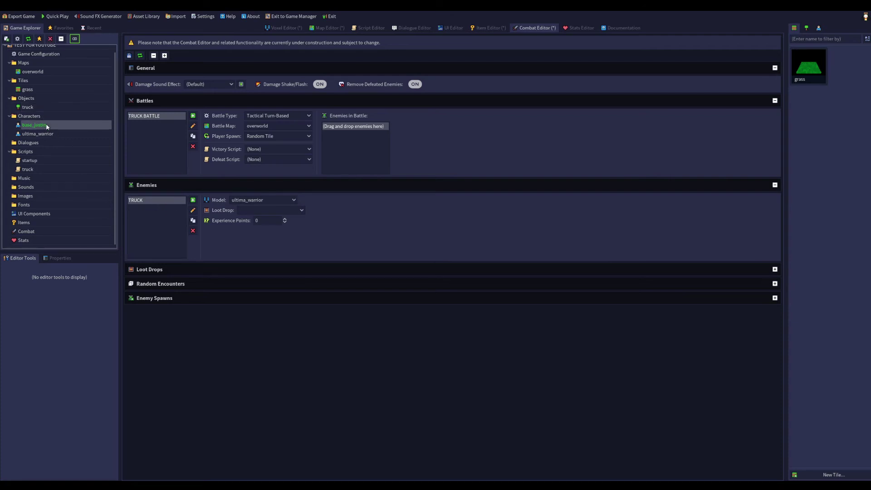
pyautogui.doubleClick(52, 114)
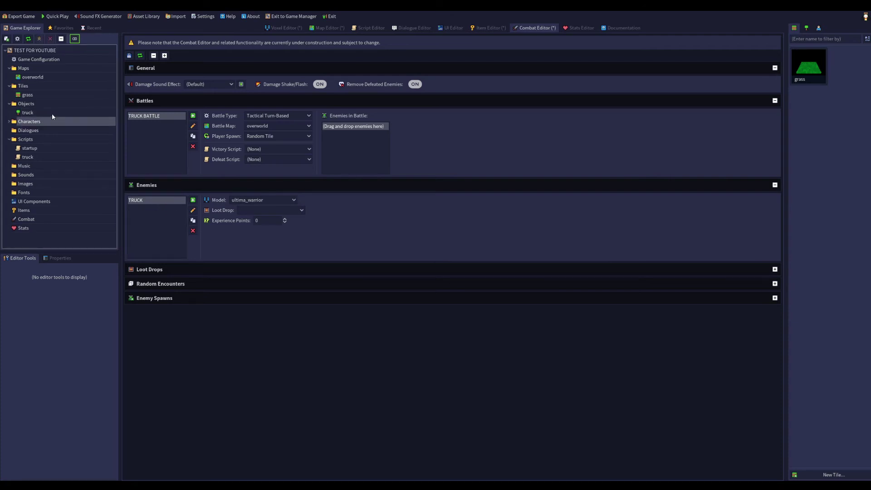
pyautogui.doubleClick(31, 122)
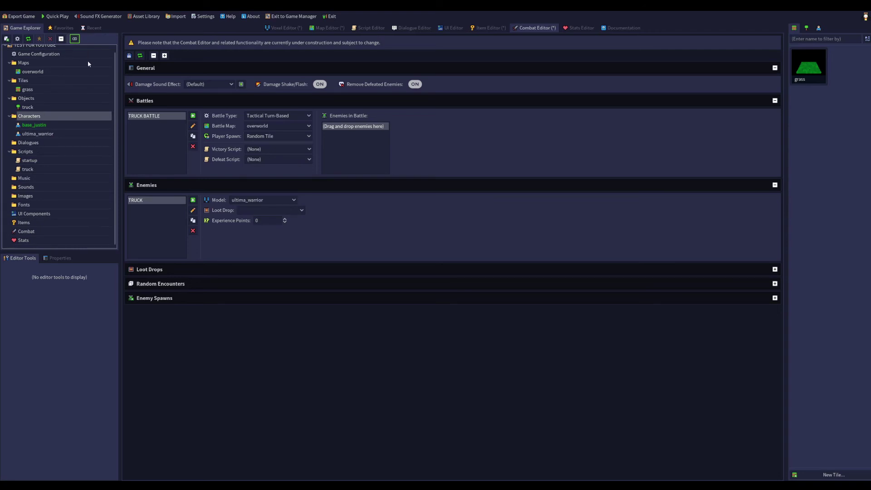
pyautogui.click(173, 16)
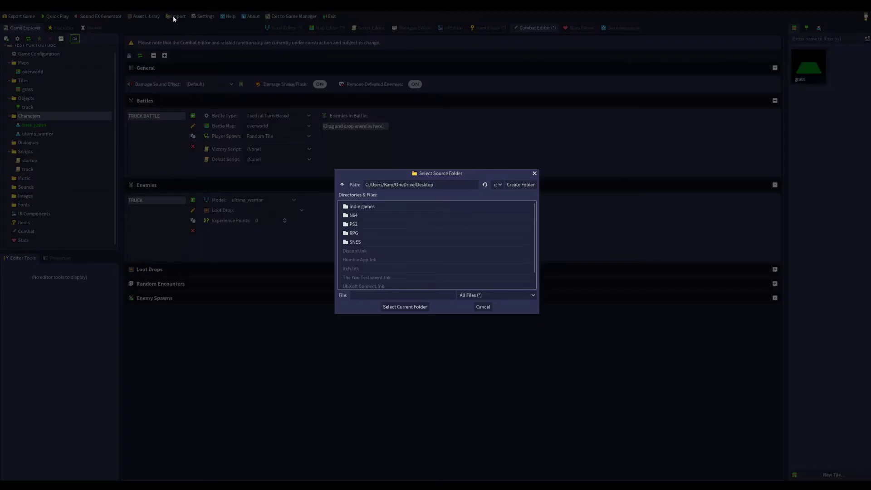
pyautogui.click(535, 173)
pyautogui.click(145, 17)
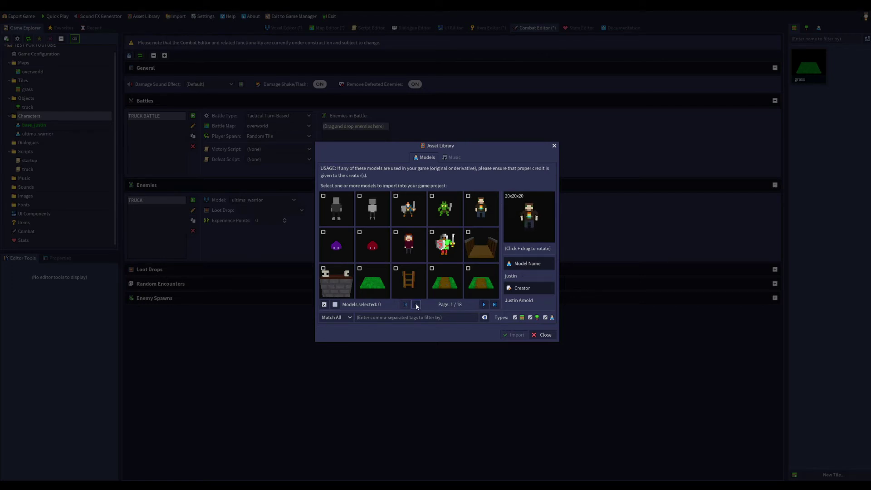
pyautogui.click(494, 305)
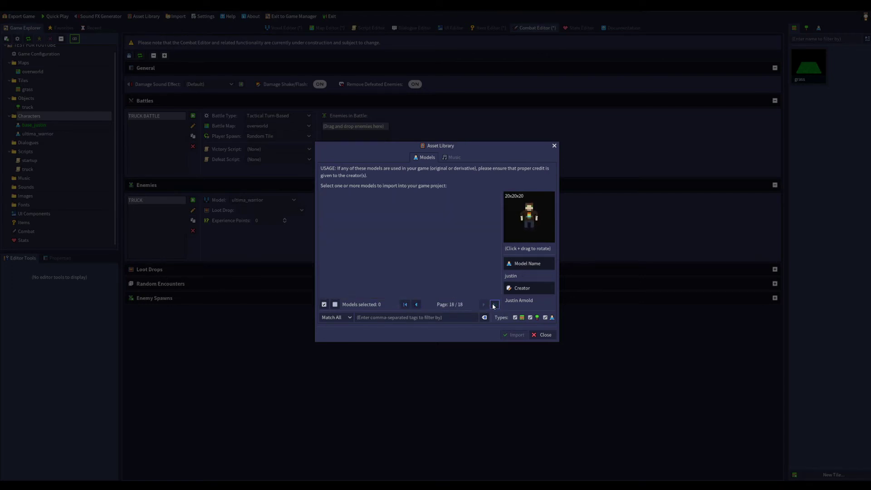
pyautogui.click(420, 304)
pyautogui.click(420, 305)
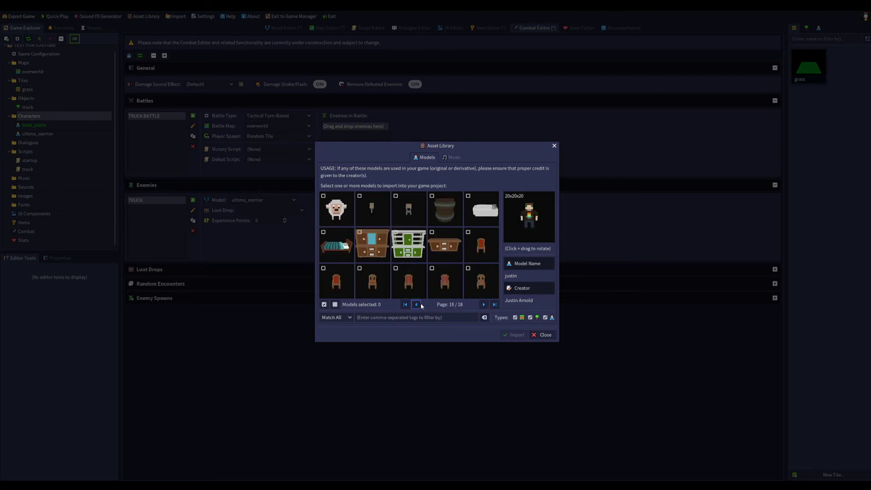
pyautogui.click(484, 305)
pyautogui.click(373, 281)
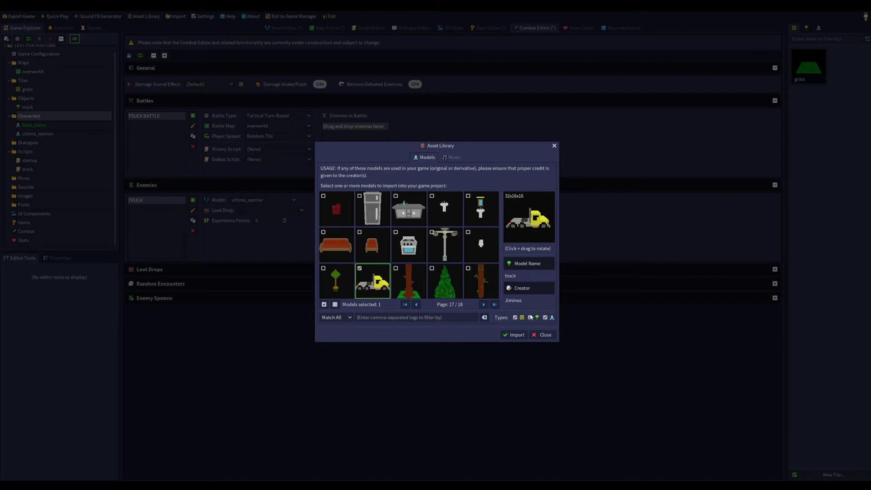
pyautogui.click(554, 146)
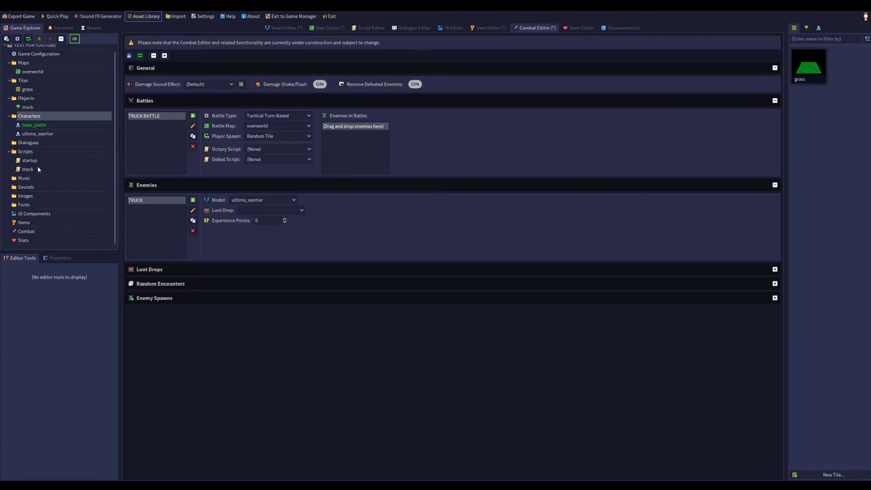
# - Open the truck model in the Voxel Editor and orbit to its front
pyautogui.click(28, 108)
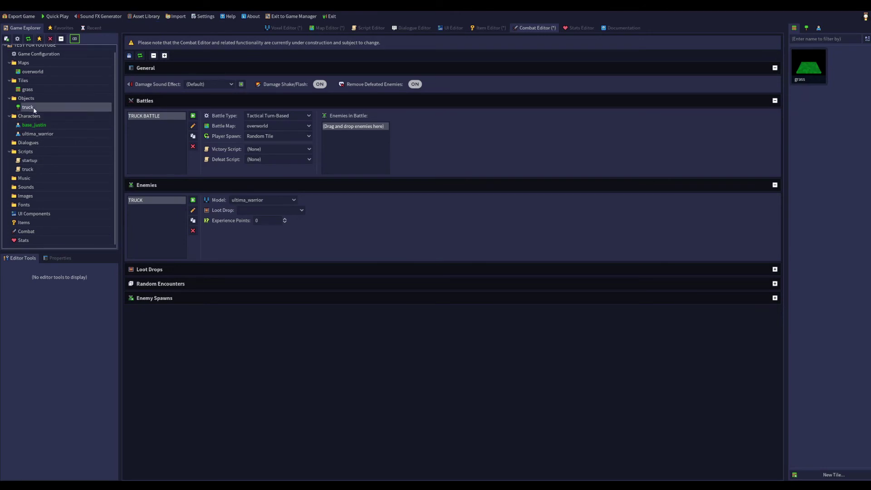
pyautogui.doubleClick(28, 108)
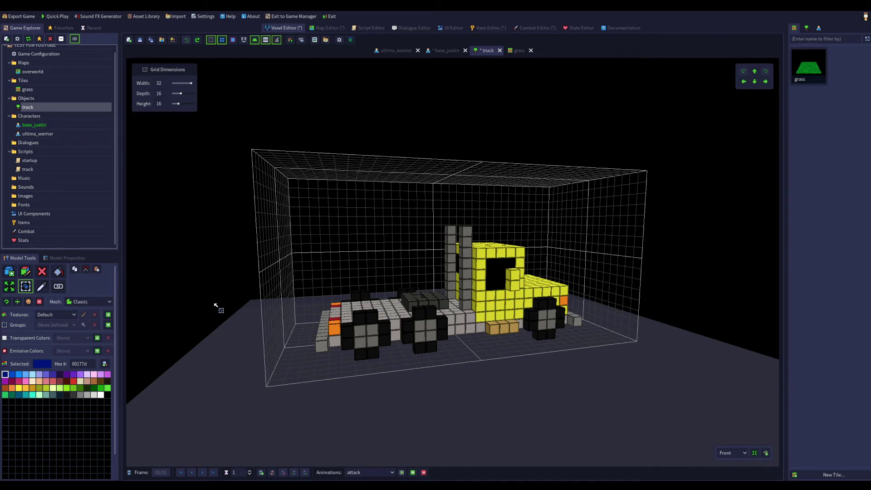
pyautogui.moveTo(337, 316); pyautogui.dragTo(766, 333, button='middle')
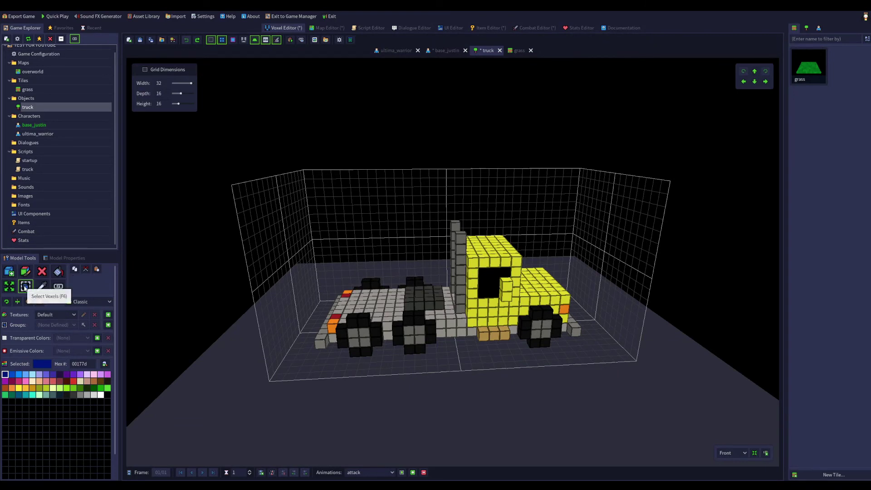
# - Box-select every voxel of the truck so it can be copied
pyautogui.click(25, 286)
pyautogui.moveTo(325, 366); pyautogui.dragTo(460, 182)
pyautogui.moveTo(556, 200); pyautogui.dragTo(367, 210, button='middle')
pyautogui.moveTo(367, 210); pyautogui.dragTo(356, 269, button='right')
pyautogui.click(320, 287)
pyautogui.moveTo(324, 292); pyautogui.dragTo(724, 345)
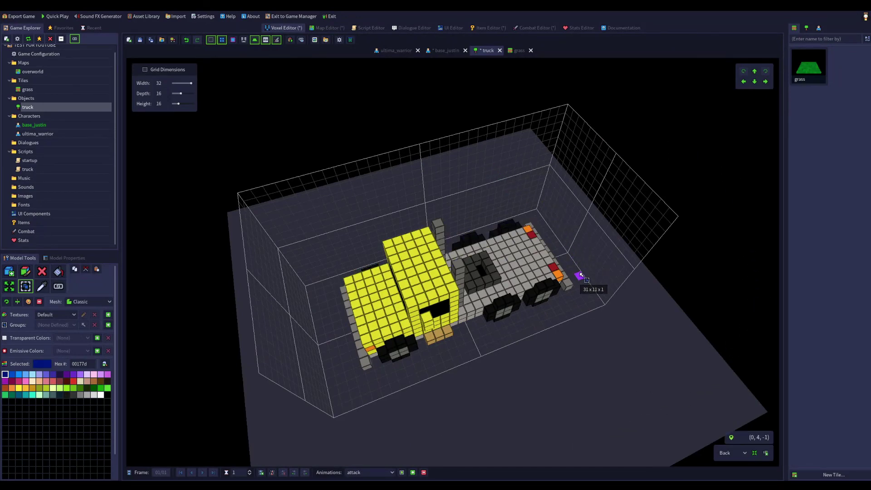
pyautogui.moveTo(539, 324); pyautogui.dragTo(472, 236, button='right')
pyautogui.moveTo(549, 382); pyautogui.dragTo(597, 376, button='right')
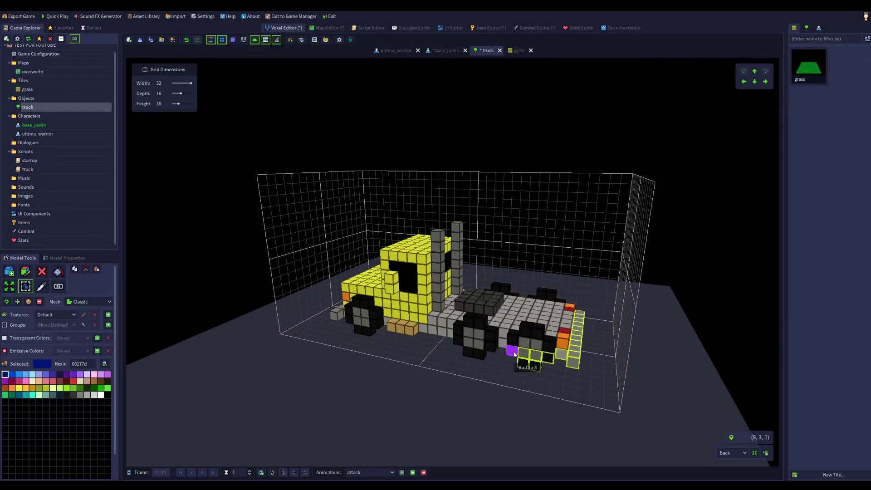
pyautogui.moveTo(339, 268); pyautogui.dragTo(274, 176)
pyautogui.moveTo(390, 291)
pyautogui.mouseDown(button='right')
pyautogui.moveTo(565, 302)
pyautogui.moveTo(380, 281)
pyautogui.mouseUp(button='right')
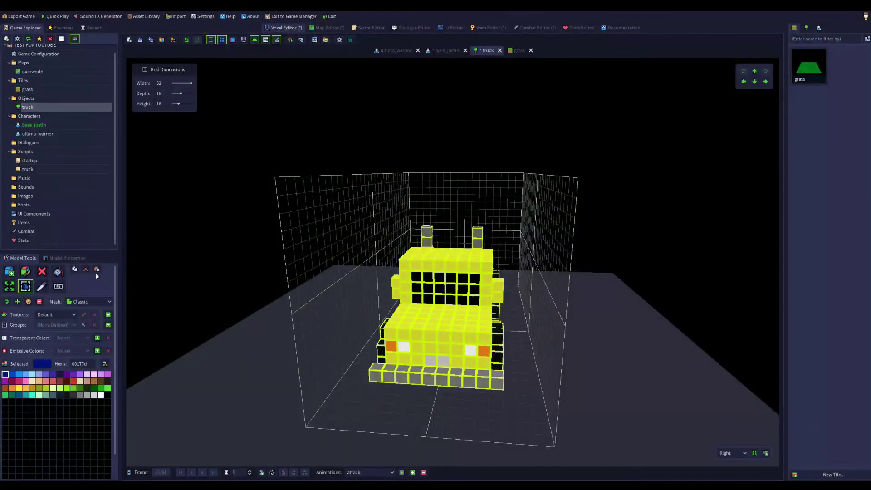
pyautogui.click(33, 118)
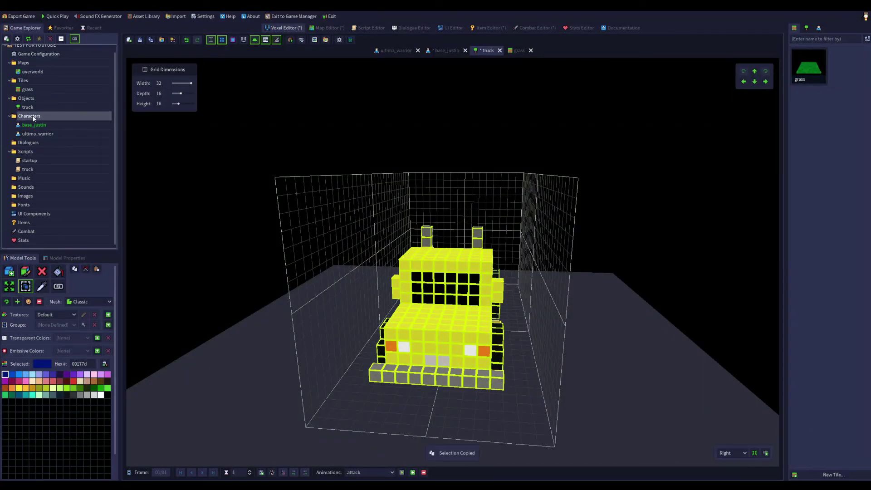
pyautogui.click(46, 135)
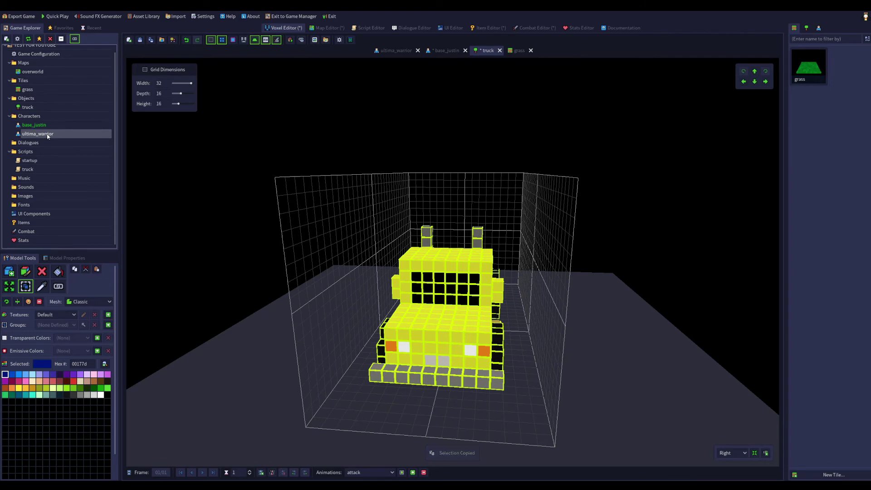
# - Open the ultima_warrior model and enlarge its grid to 32×32×48
pyautogui.doubleClick(47, 135)
pyautogui.moveTo(398, 270); pyautogui.dragTo(398, 297, button='middle')
pyautogui.scroll(-4, 517, 313)
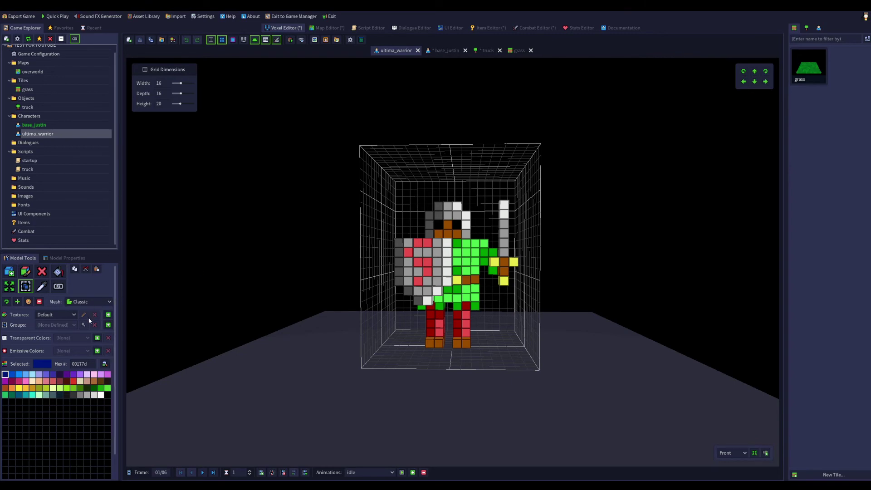
pyautogui.moveTo(181, 85); pyautogui.dragTo(236, 111)
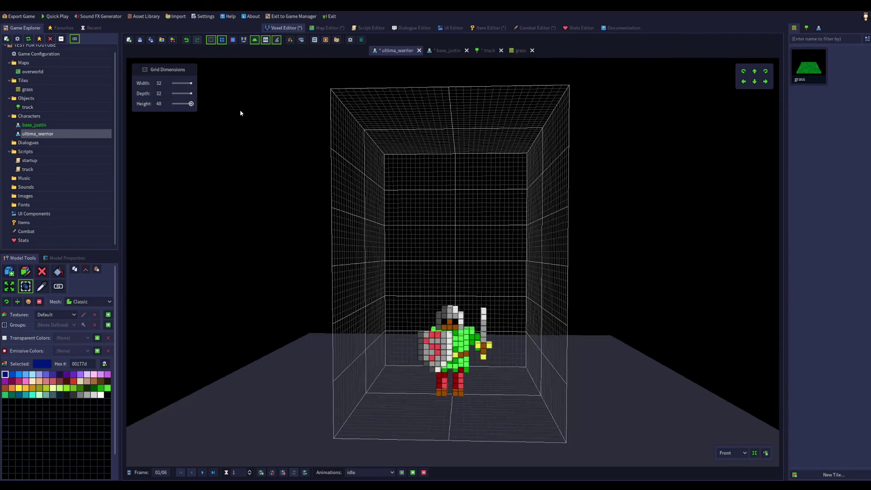
# - Select a column of the warrior's voxels, extending it over the sword
pyautogui.moveTo(384, 276); pyautogui.dragTo(417, 359, button='middle')
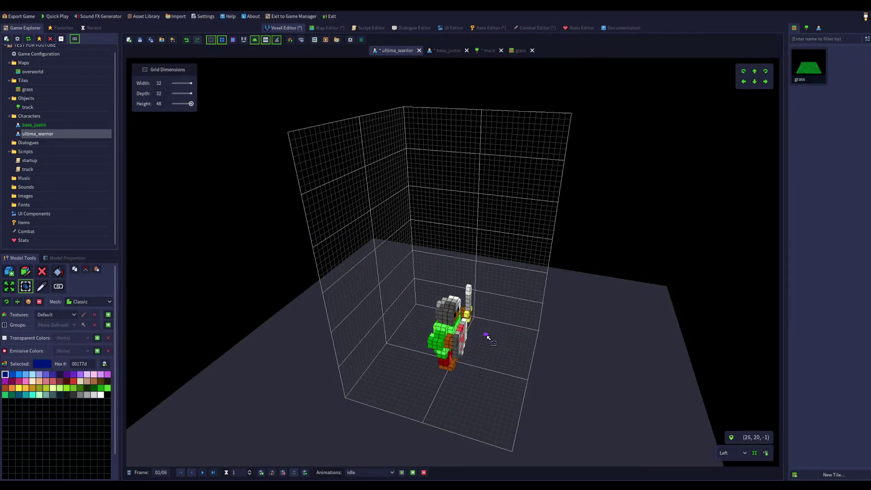
pyautogui.moveTo(485, 334); pyautogui.dragTo(418, 327, button='middle')
pyautogui.moveTo(418, 326); pyautogui.dragTo(523, 191)
pyautogui.moveTo(546, 191); pyautogui.dragTo(381, 408, button='middle')
pyautogui.moveTo(381, 409); pyautogui.dragTo(499, 221)
pyautogui.moveTo(479, 300); pyautogui.dragTo(154, 317, button='right')
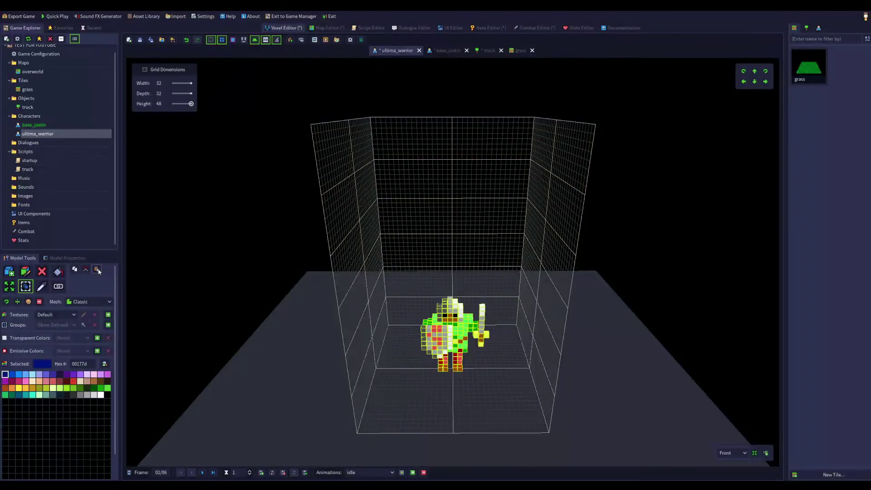
# - Paste the copied truck voxels into the model and inspect them from several angles
pyautogui.hotkey('ctrl', 'v')
pyautogui.moveTo(388, 375); pyautogui.dragTo(546, 358, button='right')
pyautogui.moveTo(493, 376); pyautogui.dragTo(727, 357, button='right')
pyautogui.moveTo(408, 422); pyautogui.dragTo(452, 423, button='right')
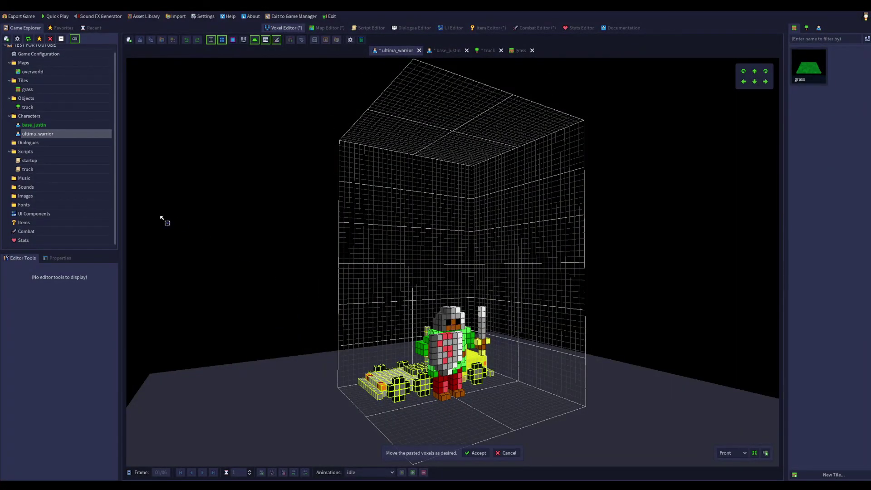
# - Accept the pasted truck, then select and cut the warrior's upper body and legs
pyautogui.click(474, 453)
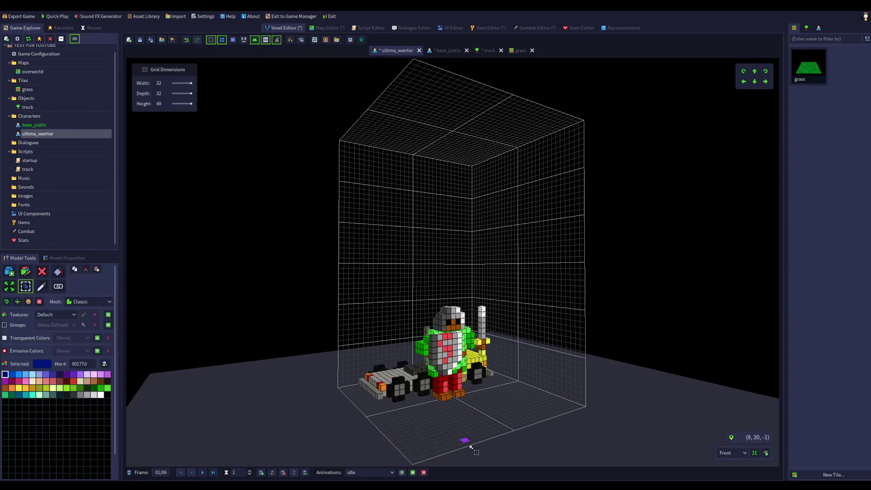
pyautogui.moveTo(408, 415); pyautogui.dragTo(483, 453, button='right')
pyautogui.moveTo(461, 390); pyautogui.dragTo(433, 254)
pyautogui.moveTo(491, 350); pyautogui.dragTo(358, 359, button='right')
pyautogui.moveTo(432, 385); pyautogui.dragTo(459, 303)
pyautogui.click(43, 272)
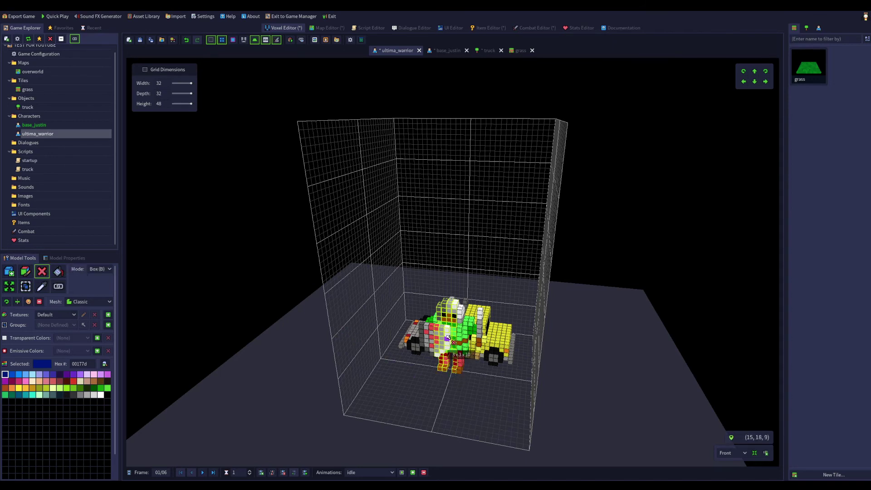
pyautogui.moveTo(447, 326); pyautogui.dragTo(442, 293, button='right')
pyautogui.click(26, 287)
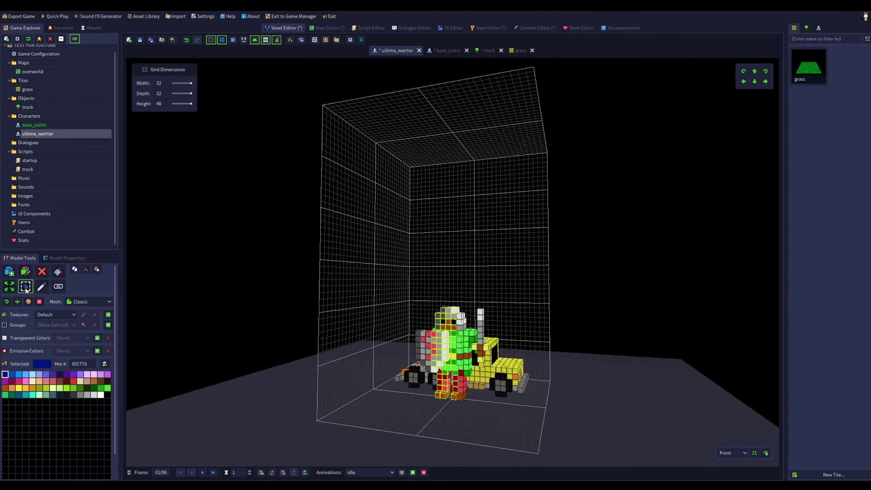
pyautogui.click(86, 269)
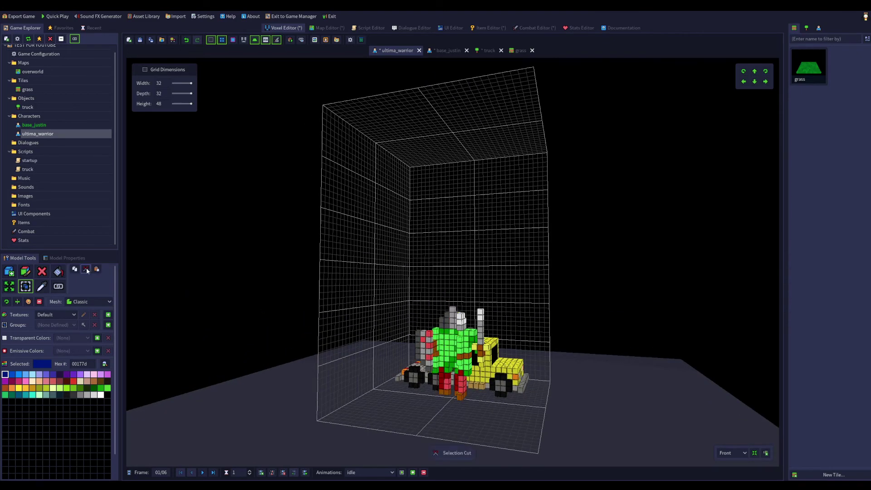
# - Cut away the warrior's remaining tall block, head and last column of voxels
pyautogui.moveTo(430, 412); pyautogui.dragTo(447, 399, button='right')
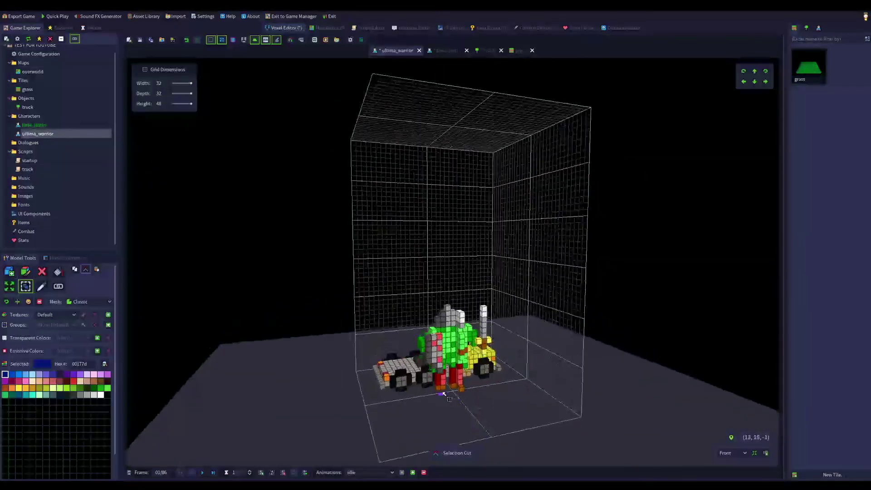
pyautogui.moveTo(444, 375); pyautogui.dragTo(462, 315)
pyautogui.click(86, 272)
pyautogui.moveTo(484, 415); pyautogui.dragTo(619, 403, button='right')
pyautogui.moveTo(442, 316); pyautogui.dragTo(453, 373)
pyautogui.click(86, 269)
pyautogui.moveTo(442, 314); pyautogui.dragTo(440, 370)
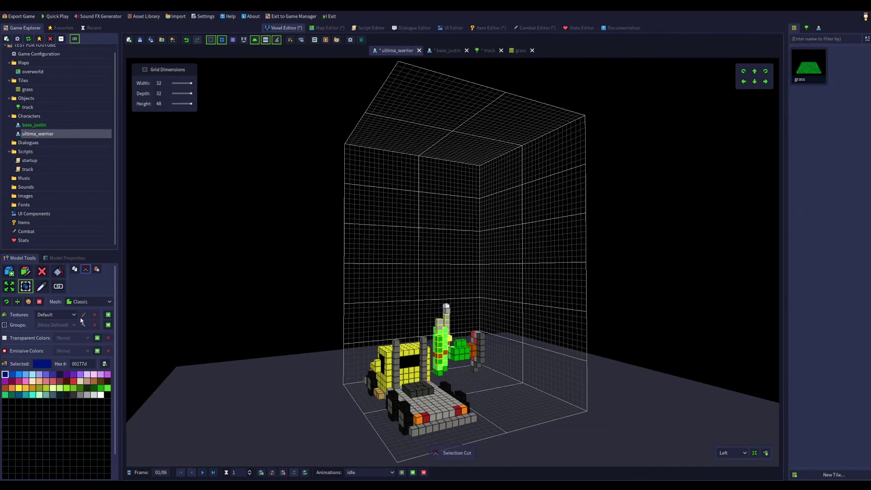
pyautogui.click(86, 270)
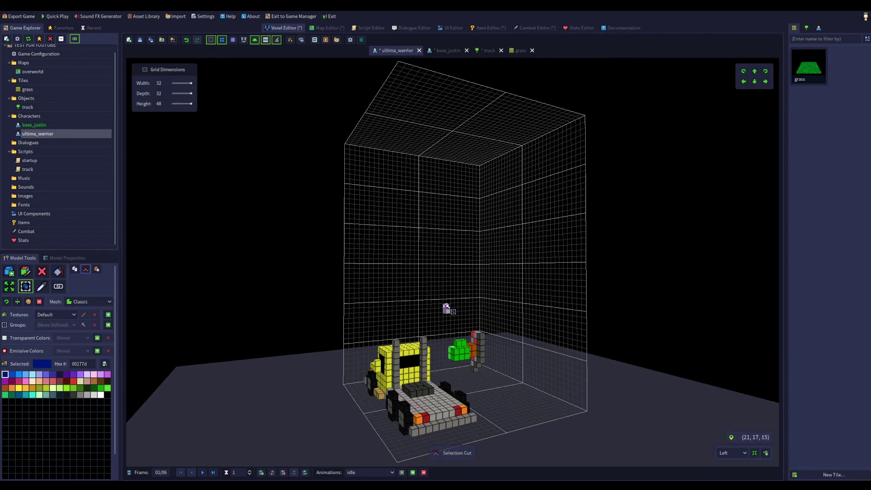
# - Select and cut the leftover white and green voxels
pyautogui.moveTo(459, 322); pyautogui.dragTo(546, 338, button='right')
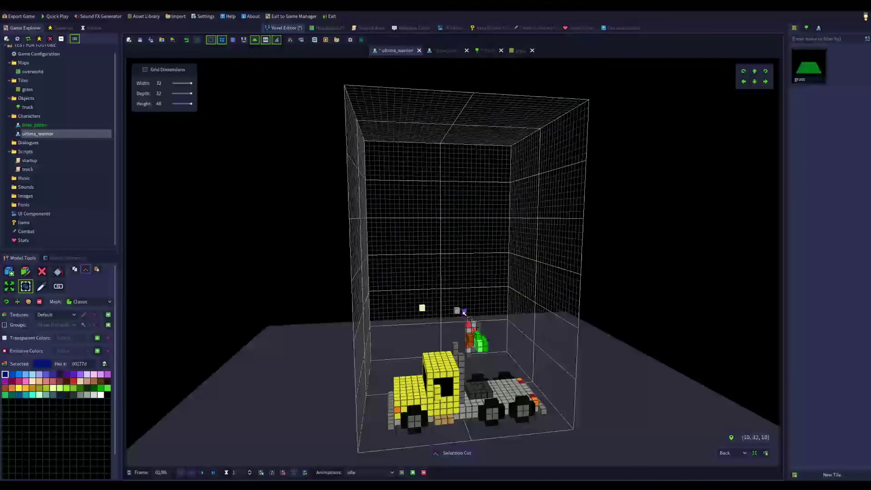
pyautogui.moveTo(380, 332); pyautogui.dragTo(465, 325, button='right')
pyautogui.moveTo(447, 317); pyautogui.dragTo(469, 333)
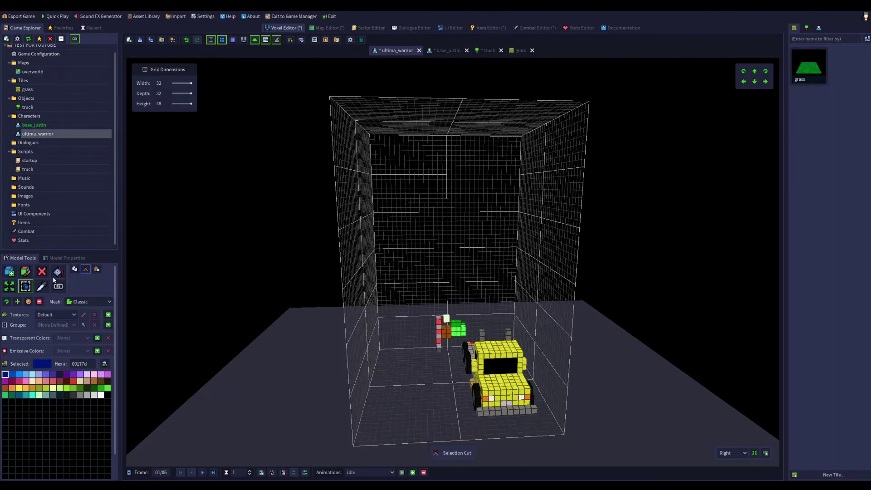
pyautogui.moveTo(317, 336); pyautogui.dragTo(548, 328, button='right')
pyautogui.moveTo(457, 341); pyautogui.dragTo(476, 365)
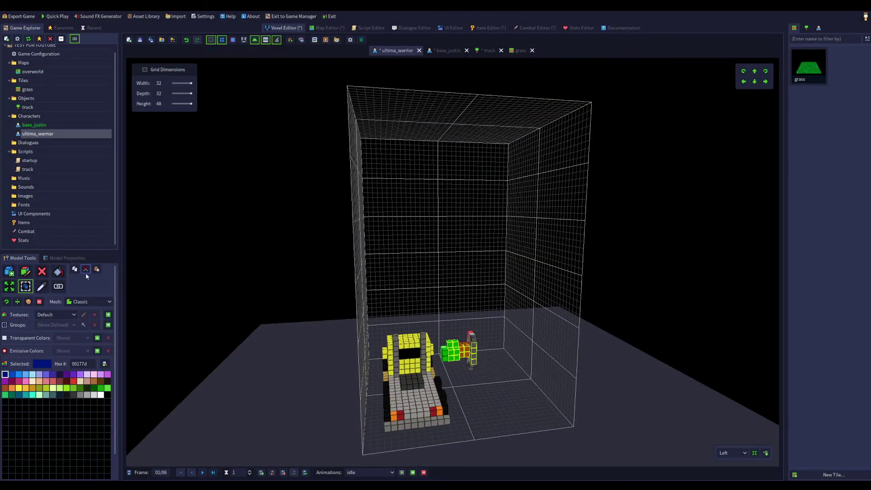
pyautogui.click(85, 269)
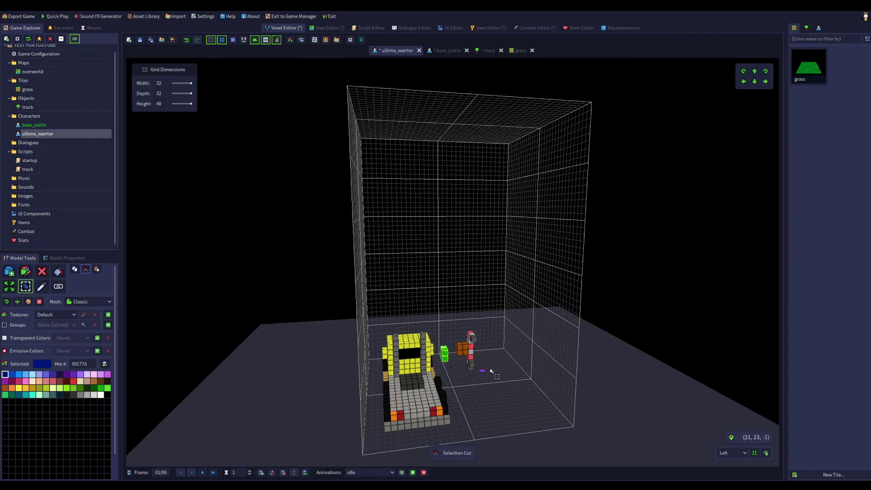
# - Cut away the striped pipe and the last leftover voxels, then inspect the truck
pyautogui.moveTo(456, 356); pyautogui.dragTo(378, 368, button='right')
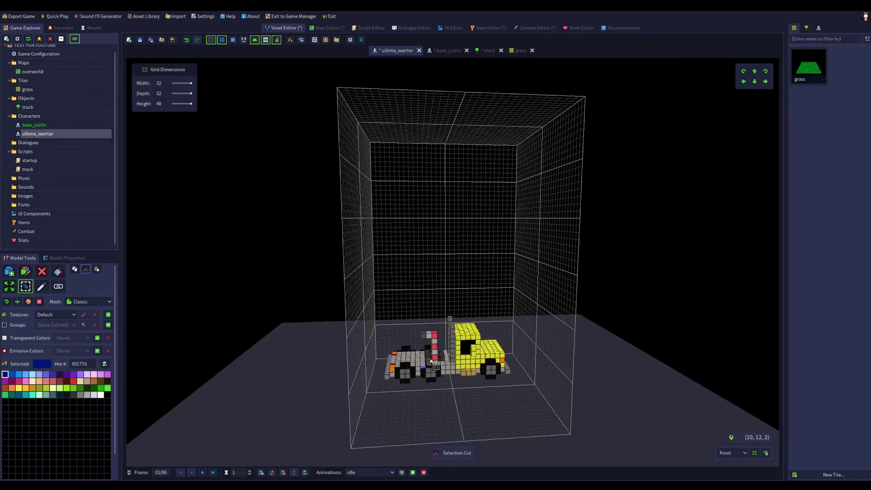
pyautogui.moveTo(477, 379); pyautogui.dragTo(400, 394, button='right')
pyautogui.moveTo(434, 349); pyautogui.dragTo(432, 323)
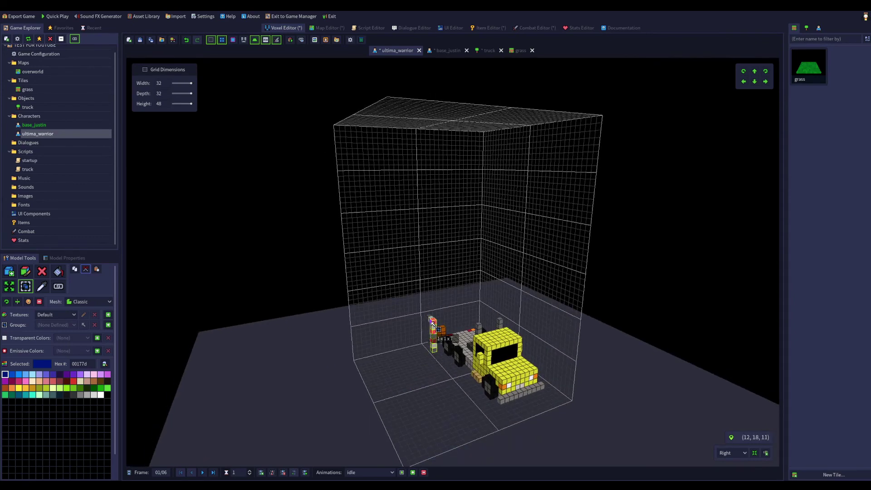
pyautogui.click(86, 273)
pyautogui.moveTo(431, 323)
pyautogui.mouseDown(button='right')
pyautogui.moveTo(444, 338)
pyautogui.moveTo(402, 353)
pyautogui.moveTo(430, 336)
pyautogui.mouseUp(button='right')
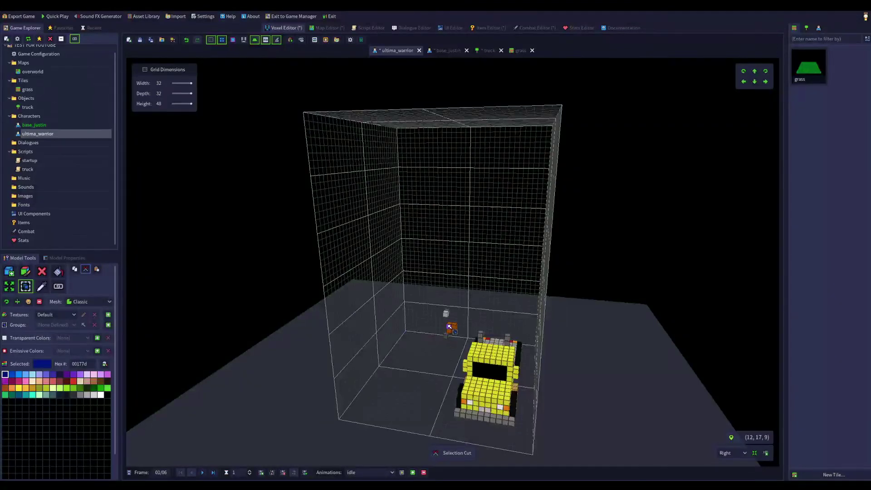
pyautogui.click(86, 270)
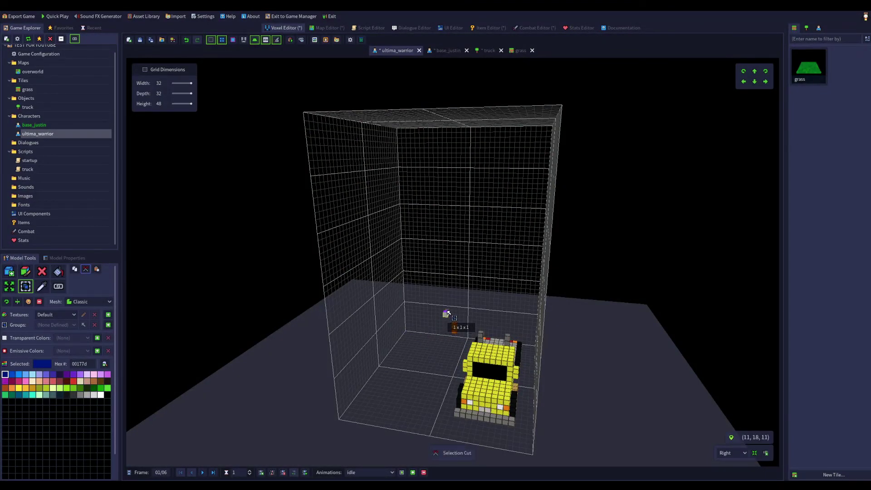
pyautogui.moveTo(181, 286); pyautogui.dragTo(476, 341, button='middle')
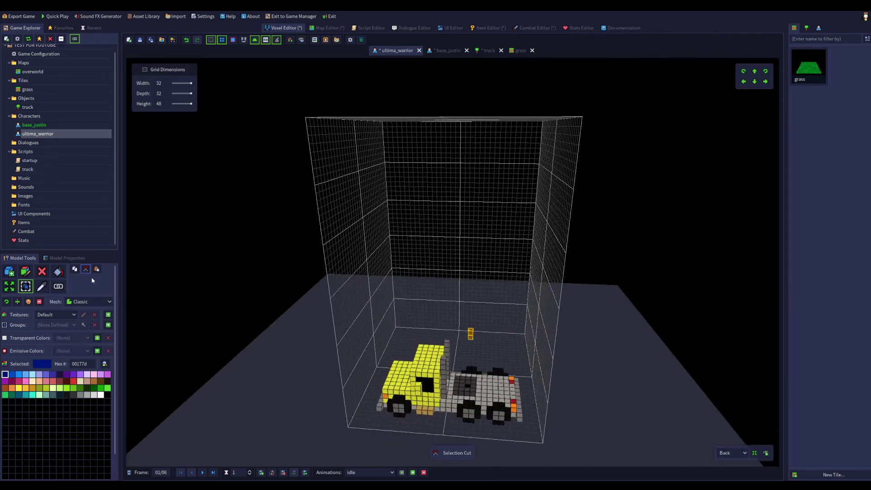
pyautogui.moveTo(550, 351); pyautogui.dragTo(322, 328, button='middle')
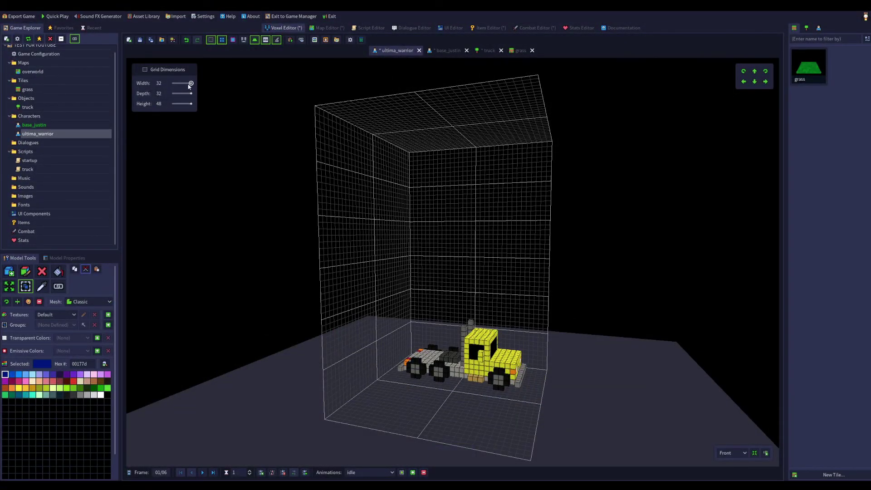
# - Shrink the grid to 32×32×17, save the model, and glance at Model Properties
pyautogui.moveTo(191, 85); pyautogui.dragTo(179, 111)
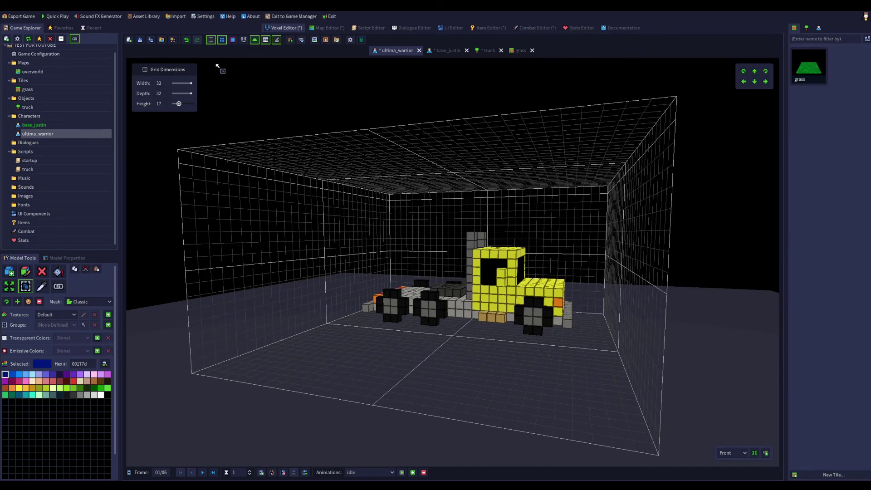
pyautogui.click(141, 40)
pyautogui.click(83, 259)
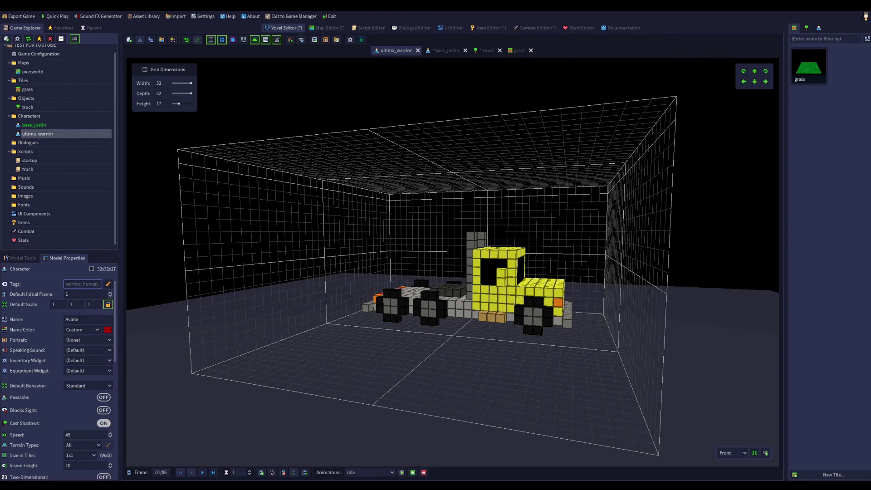
pyautogui.click(23, 258)
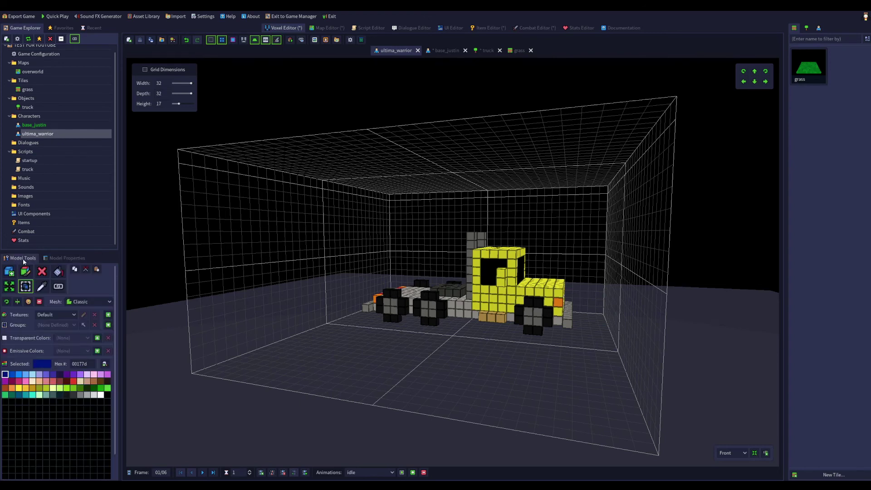
# - Attempt to rename ultima_warrior, dismiss the save-first notice, and switch to the Stats Editor
pyautogui.rightClick(61, 138)
pyautogui.click(78, 142)
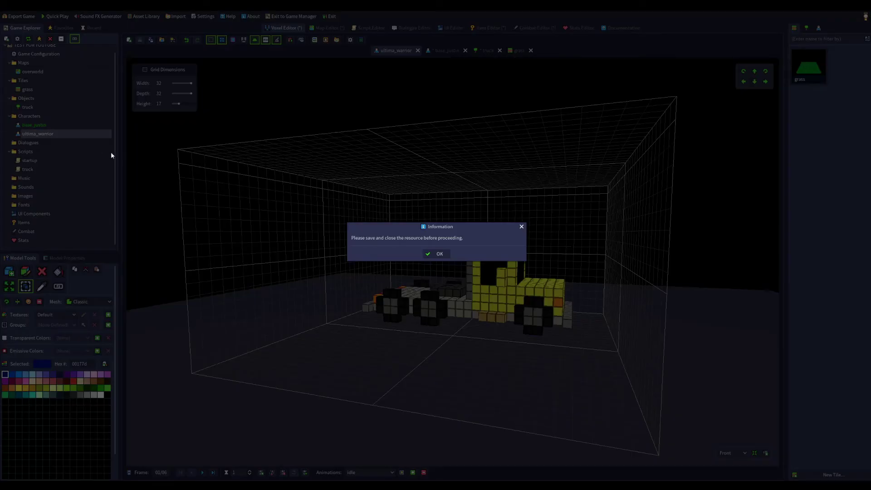
pyautogui.click(438, 255)
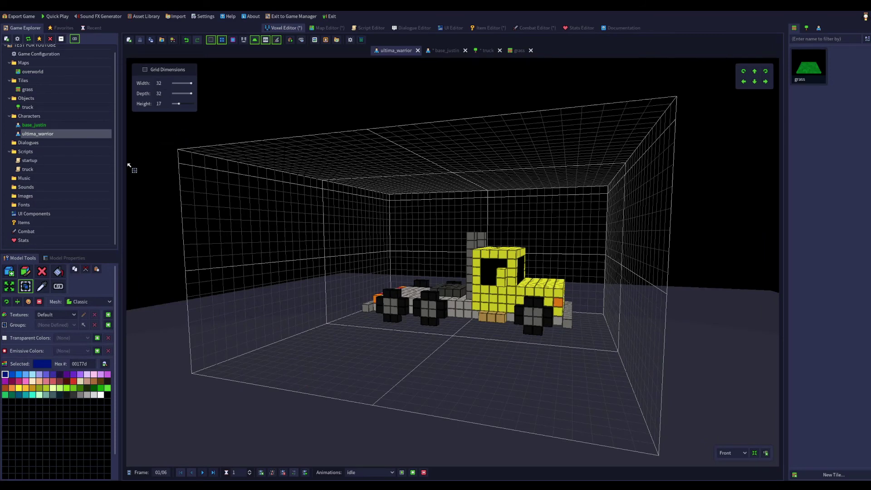
pyautogui.moveTo(149, 277); pyautogui.dragTo(181, 282, button='middle')
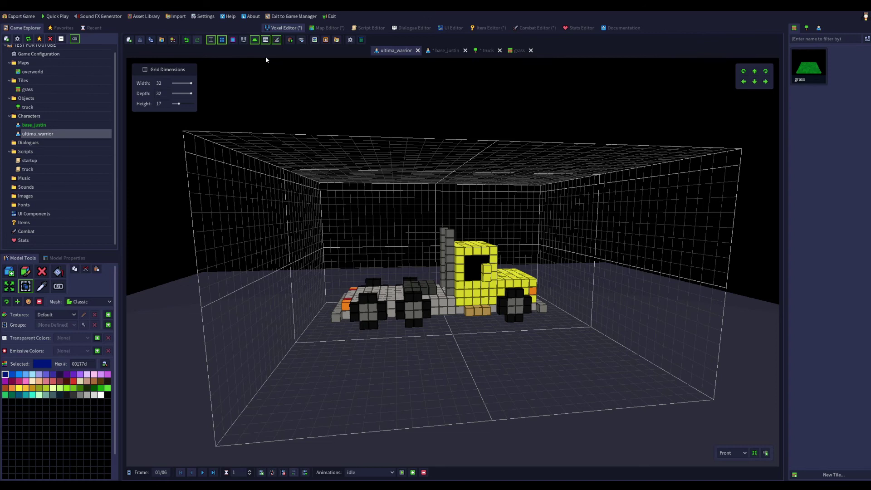
pyautogui.click(579, 28)
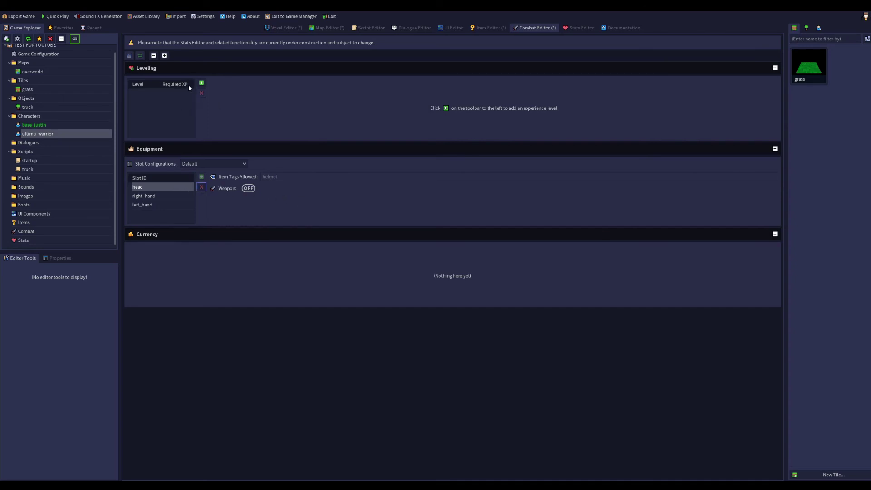
# - In the Combat Editor, add the TRUCK enemy to the battle with Random Tile spawn
pyautogui.click(529, 28)
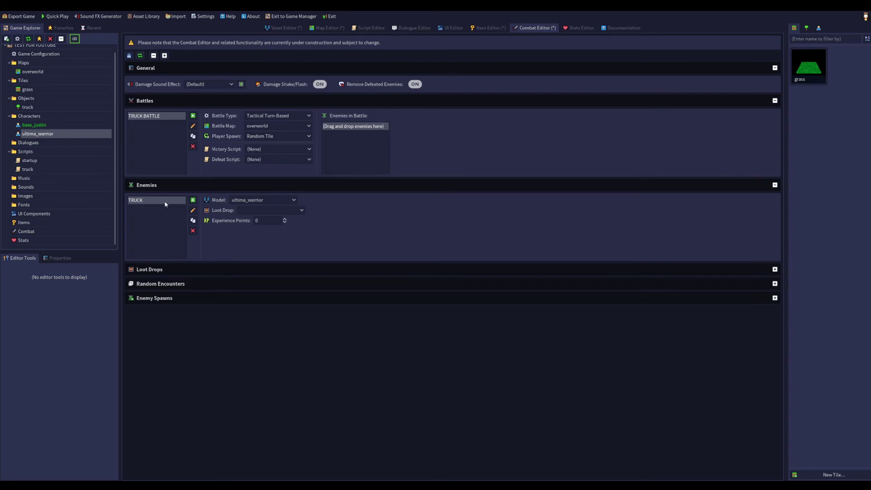
pyautogui.click(257, 200)
pyautogui.click(229, 221)
pyautogui.moveTo(164, 205); pyautogui.dragTo(353, 135)
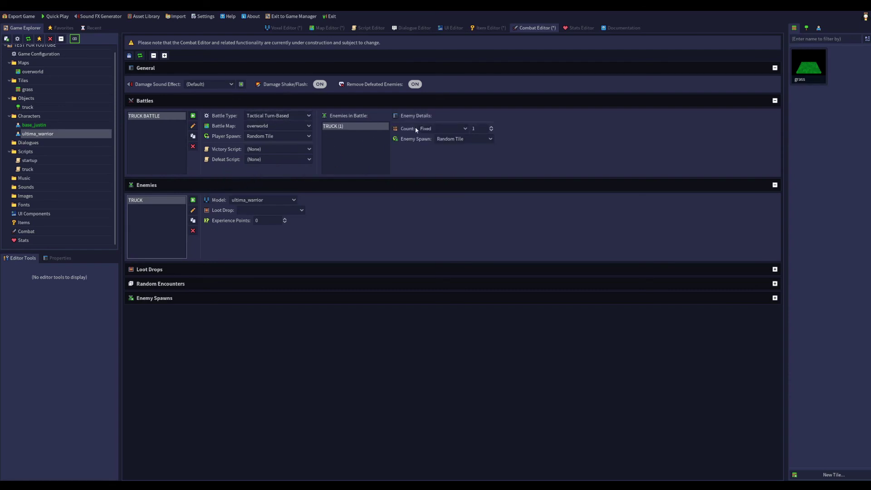
pyautogui.click(445, 139)
pyautogui.click(450, 149)
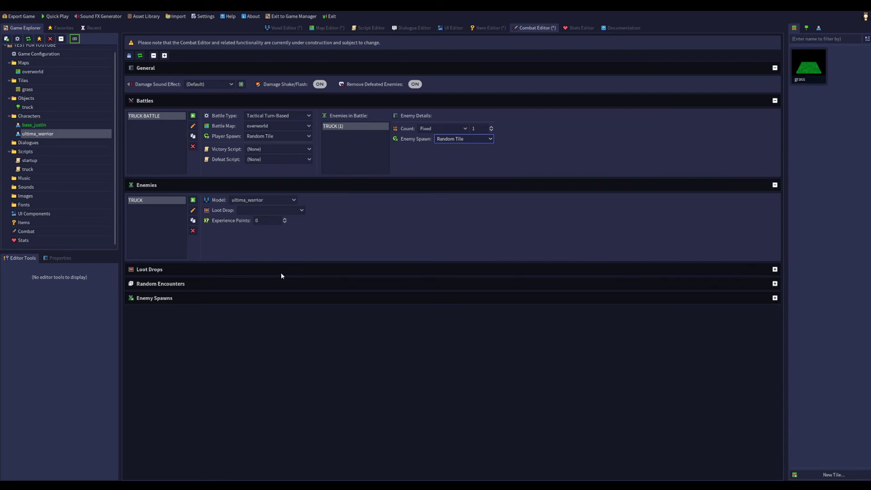
# - Expand the Enemy Spawns section and save the combat settings
pyautogui.click(775, 298)
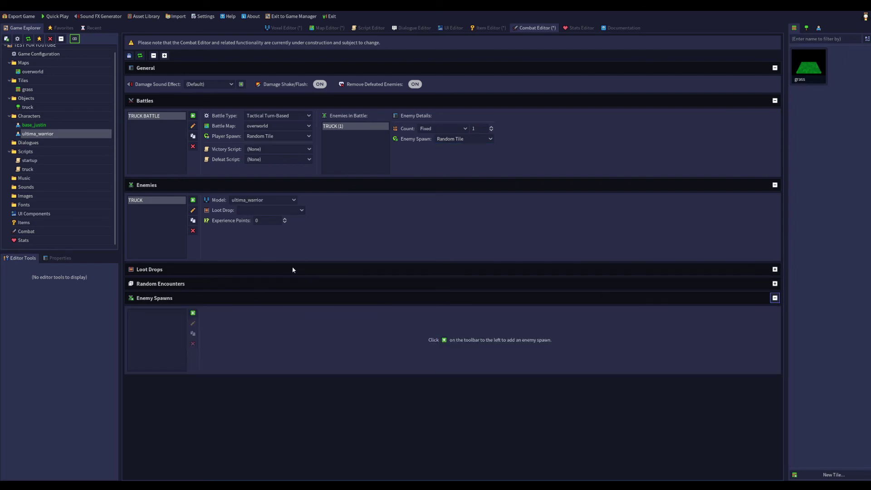
pyautogui.click(272, 210)
pyautogui.click(128, 56)
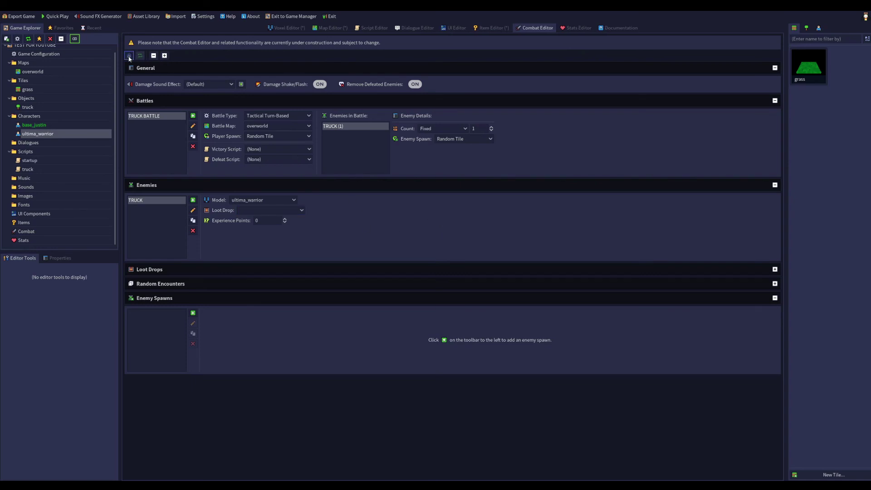
# - Quick Play the game, proceeding past the unsaved-changes warning
pyautogui.click(53, 17)
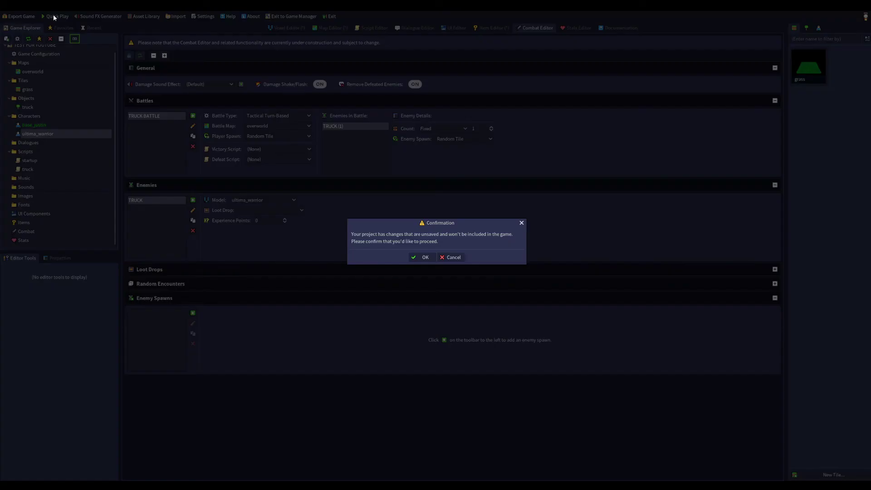
pyautogui.click(424, 256)
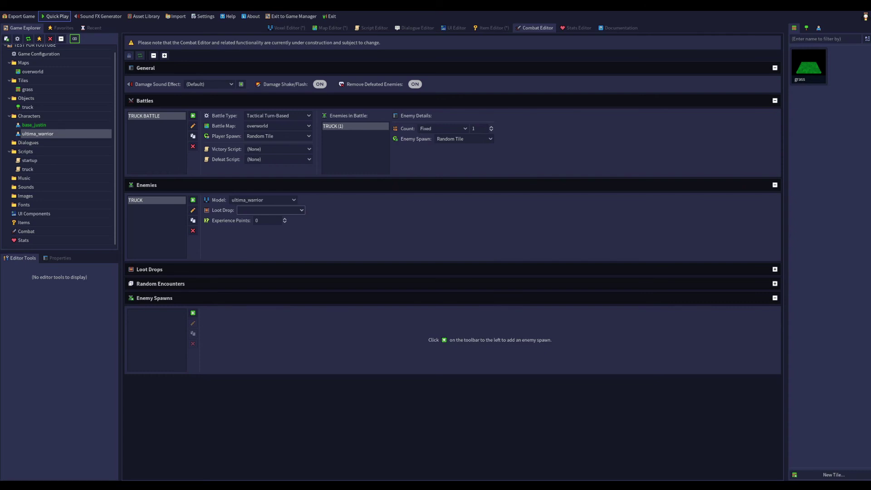
# - Set TRUCK BATTLE's player spawn to Random Tile in Group player_spawn and save the combat data
pyautogui.click(273, 136)
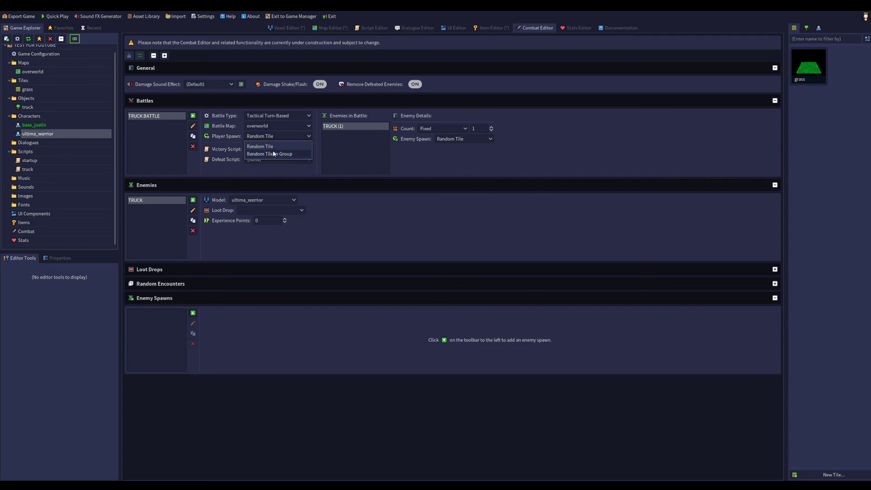
pyautogui.click(275, 154)
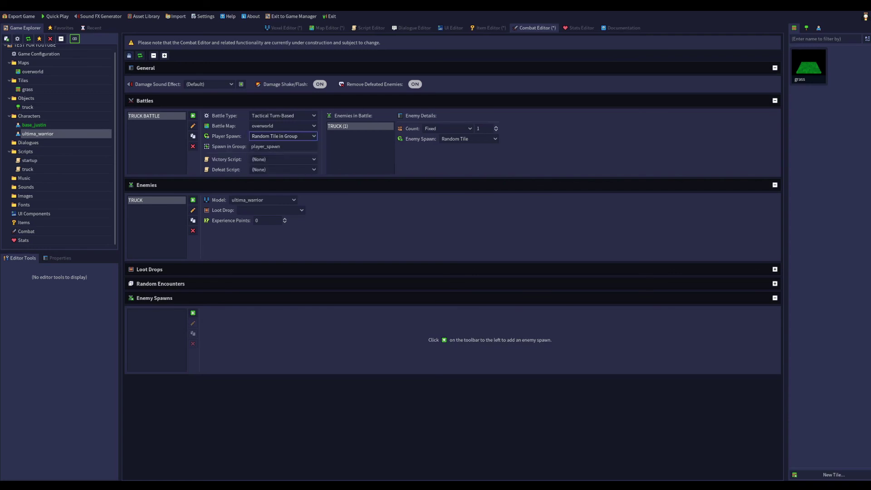
pyautogui.click(275, 147)
pyautogui.click(38, 231)
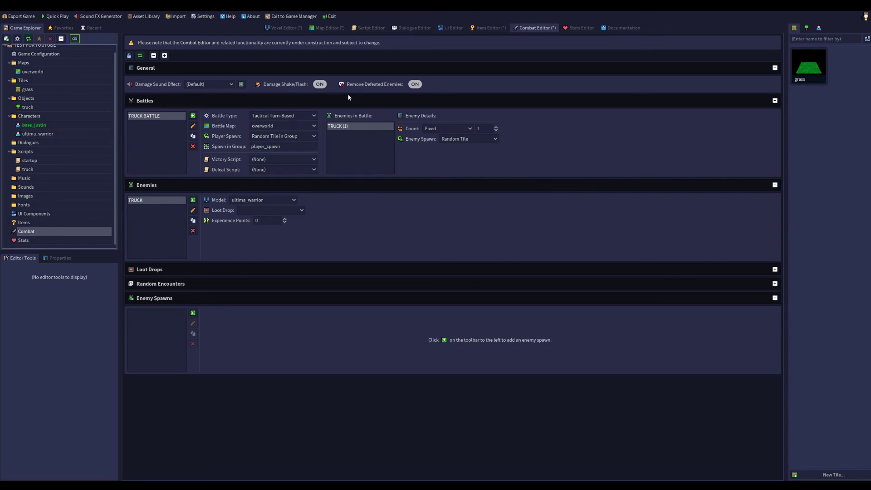
pyautogui.click(129, 55)
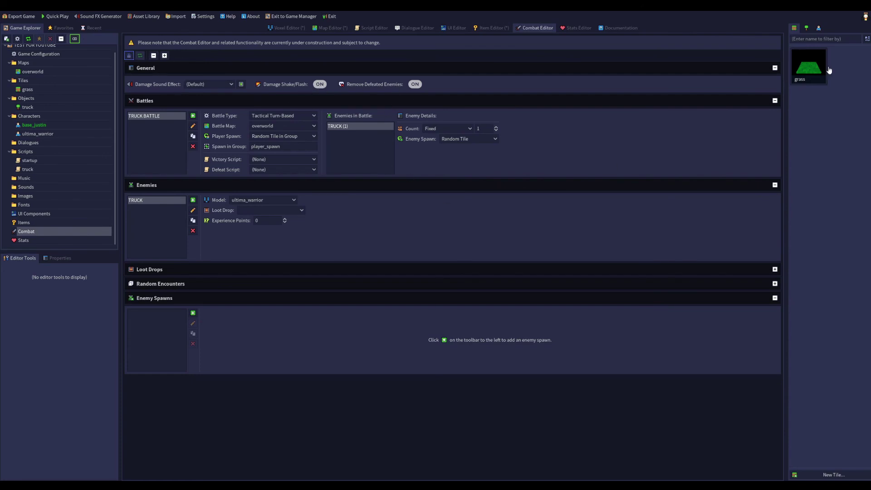
# - Open the grass tile in the Voxel Editor, then Quick Play the game despite unsaved changes
pyautogui.click(812, 76)
pyautogui.doubleClick(812, 75)
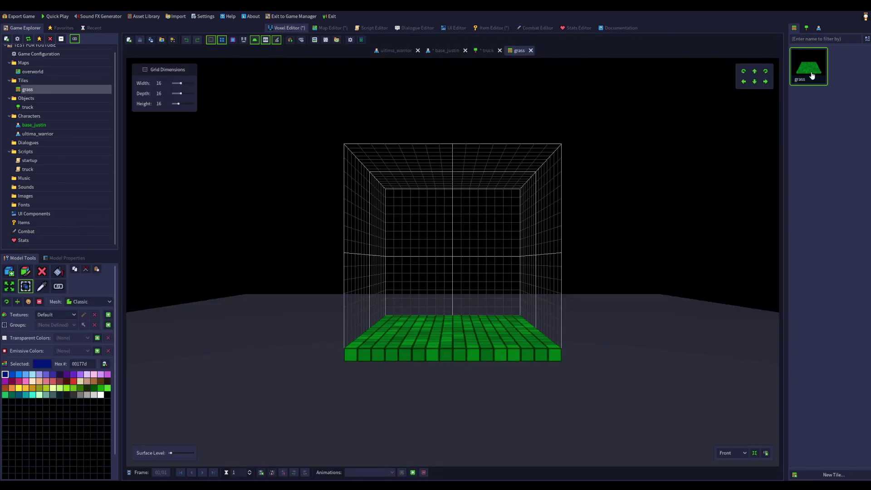
pyautogui.moveTo(548, 230); pyautogui.dragTo(148, 78, button='middle')
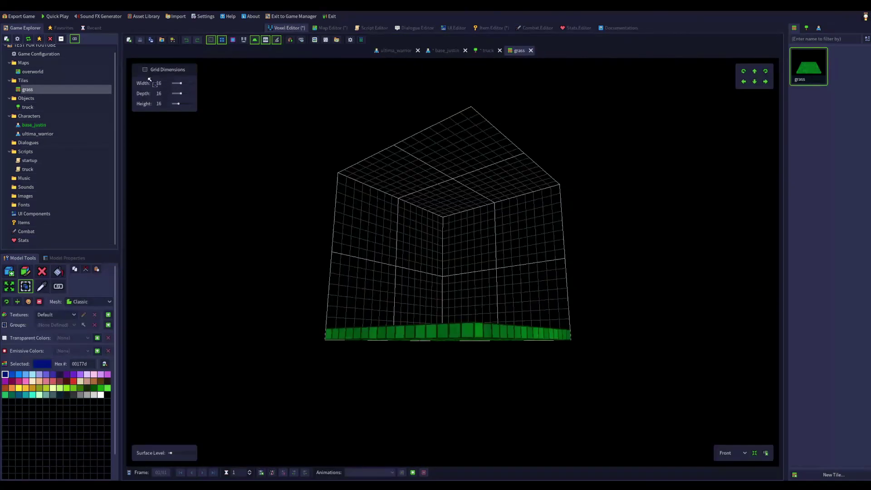
pyautogui.click(54, 16)
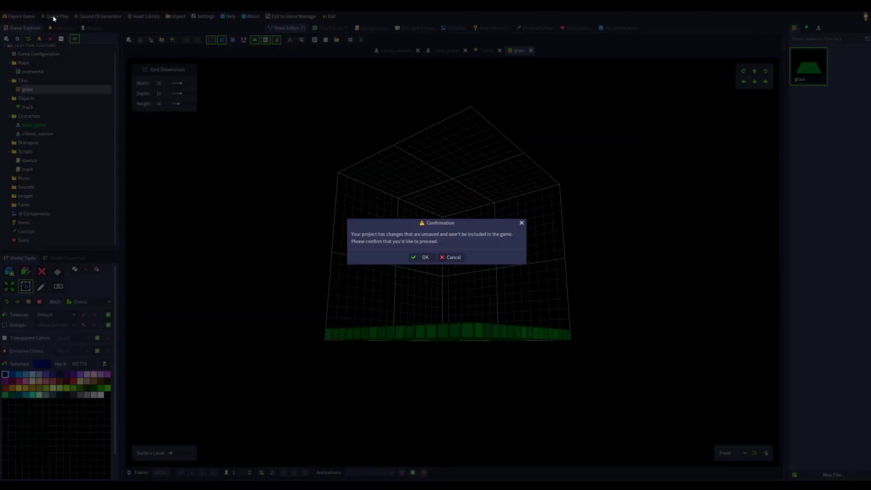
pyautogui.click(424, 257)
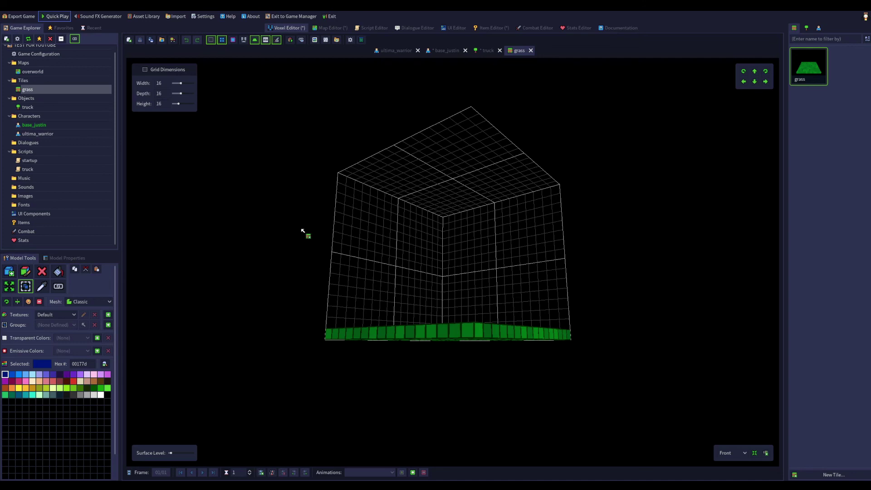
# - Open the ultima_warrior model and copy all of its truck voxels
pyautogui.doubleClick(54, 133)
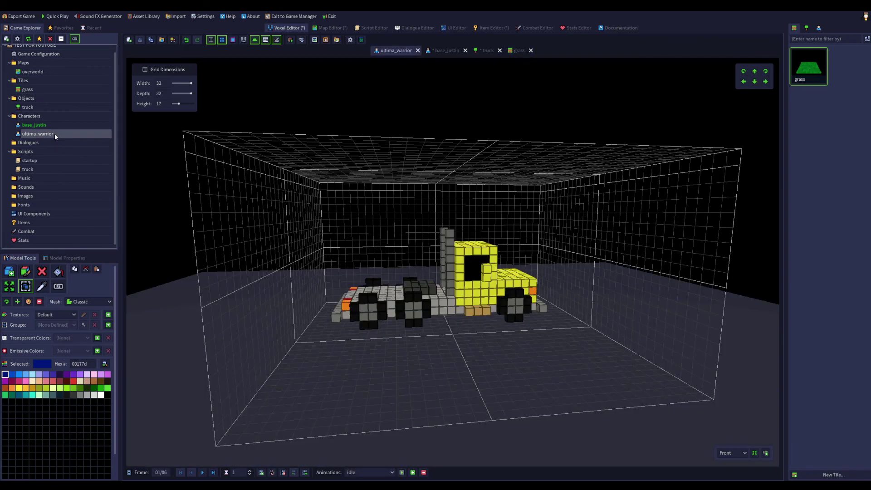
pyautogui.moveTo(458, 254); pyautogui.dragTo(604, 335)
pyautogui.moveTo(606, 332); pyautogui.dragTo(550, 323, button='middle')
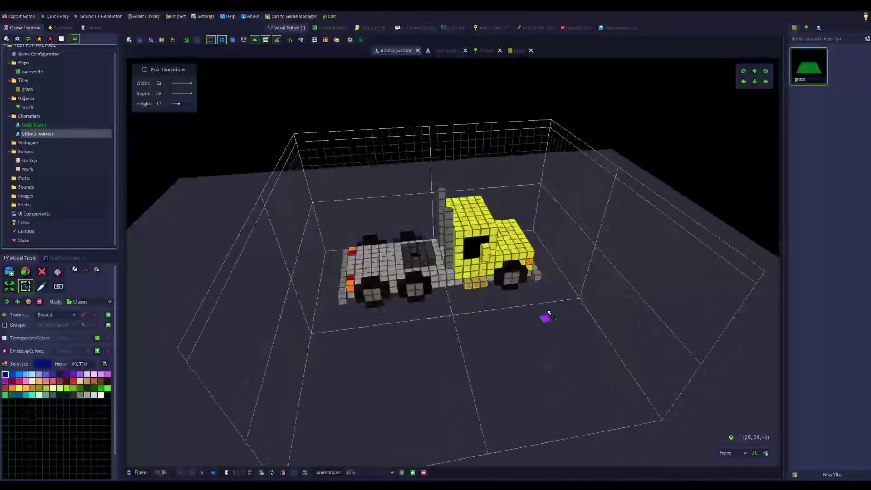
pyautogui.hotkey('ctrl', 'a')
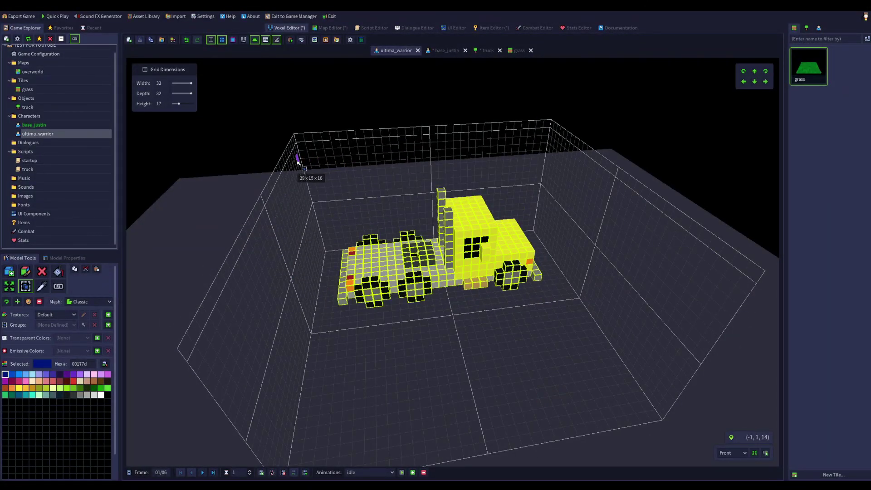
pyautogui.click(74, 269)
# - Open base_justin, stop its idle animation, and enlarge the grid to 32×32×48
pyautogui.doubleClick(40, 125)
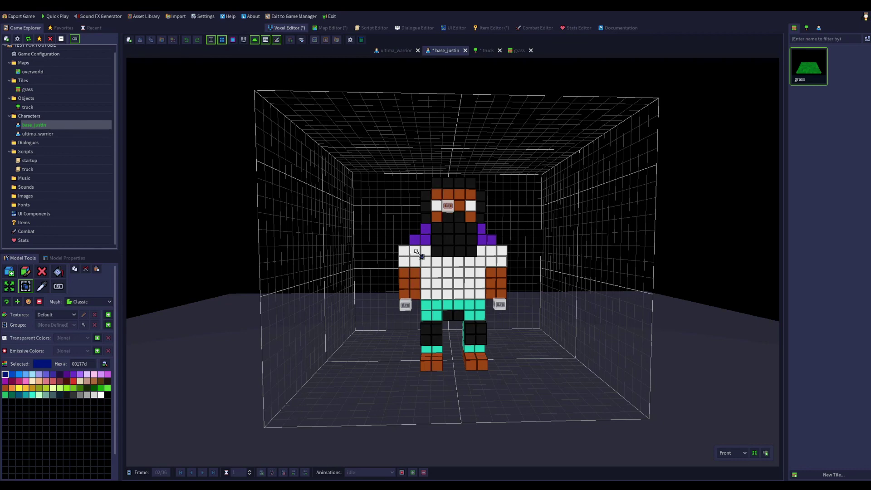
pyautogui.moveTo(349, 295); pyautogui.dragTo(355, 317, button='middle')
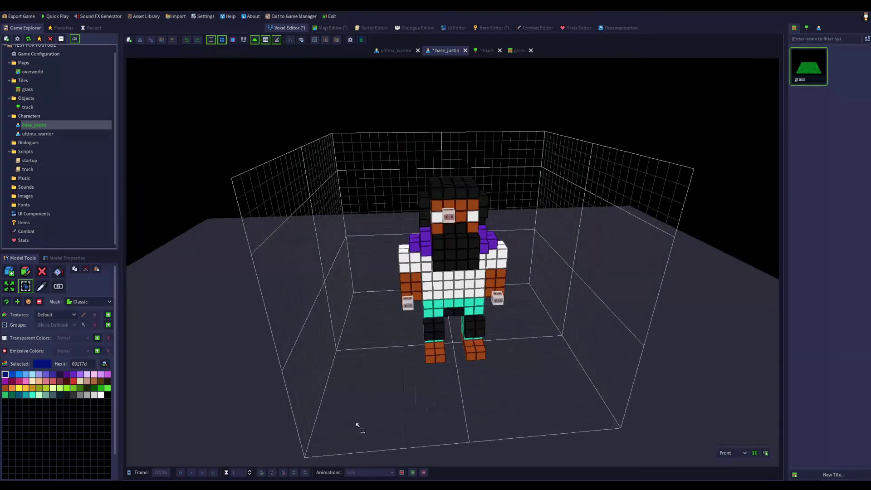
pyautogui.click(402, 472)
pyautogui.moveTo(191, 93); pyautogui.dragTo(226, 113)
pyautogui.moveTo(398, 250); pyautogui.dragTo(403, 281, button='middle')
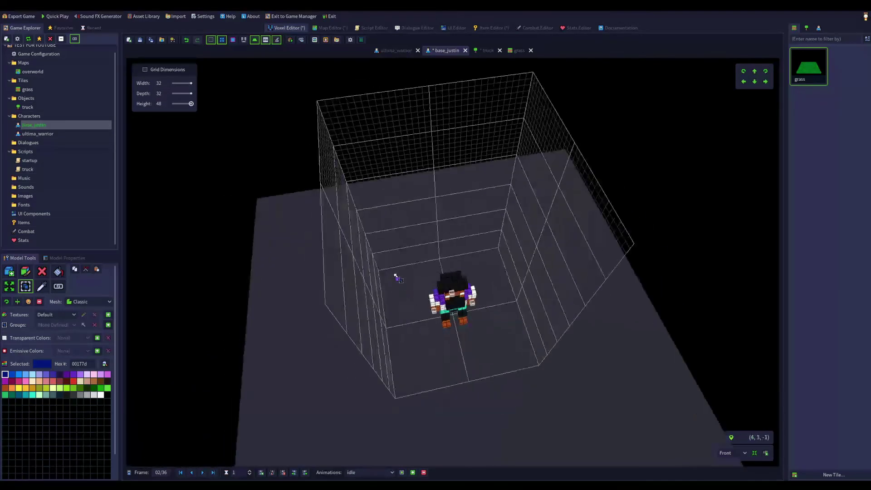
# - Paste the truck voxels beside the character, accept the placement, and save base_justin
pyautogui.click(97, 270)
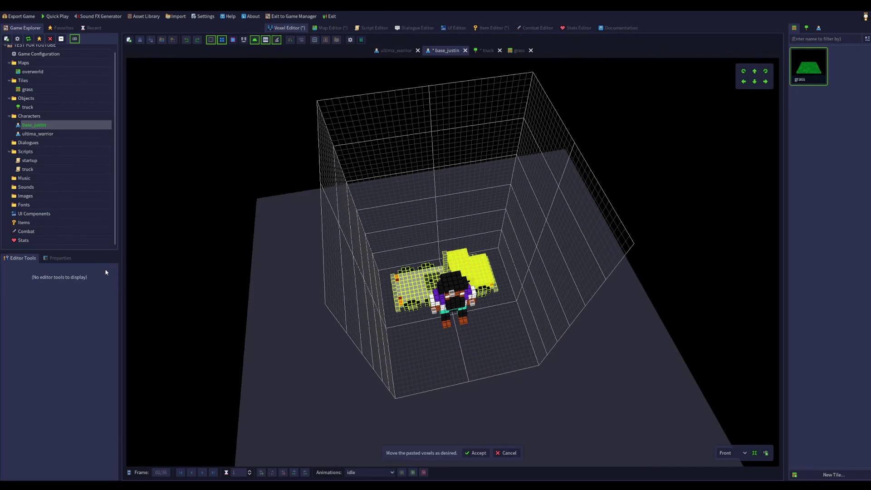
pyautogui.moveTo(419, 249); pyautogui.dragTo(403, 166, button='middle')
pyautogui.moveTo(495, 303); pyautogui.dragTo(519, 334, button='middle')
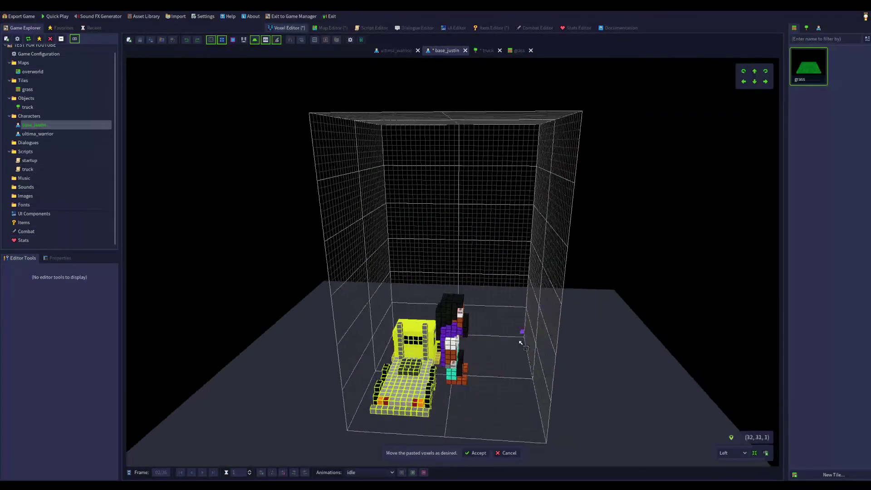
pyautogui.click(476, 453)
pyautogui.moveTo(444, 442); pyautogui.dragTo(334, 407, button='middle')
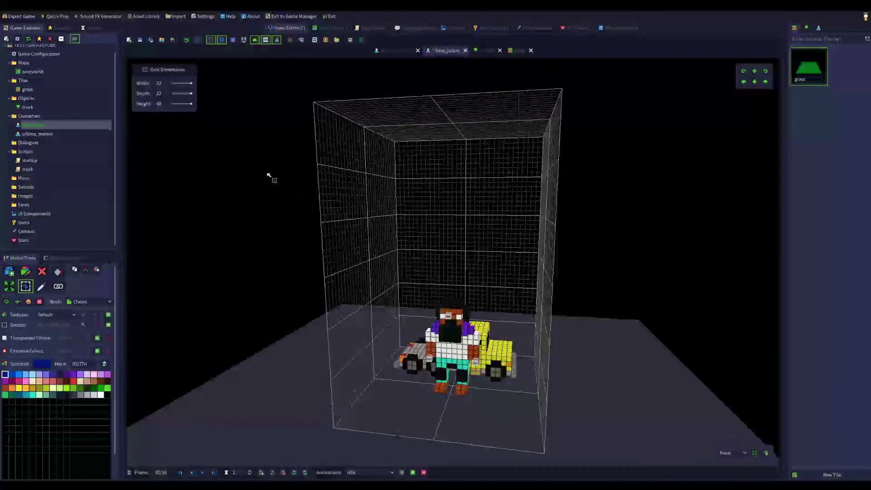
pyautogui.click(140, 39)
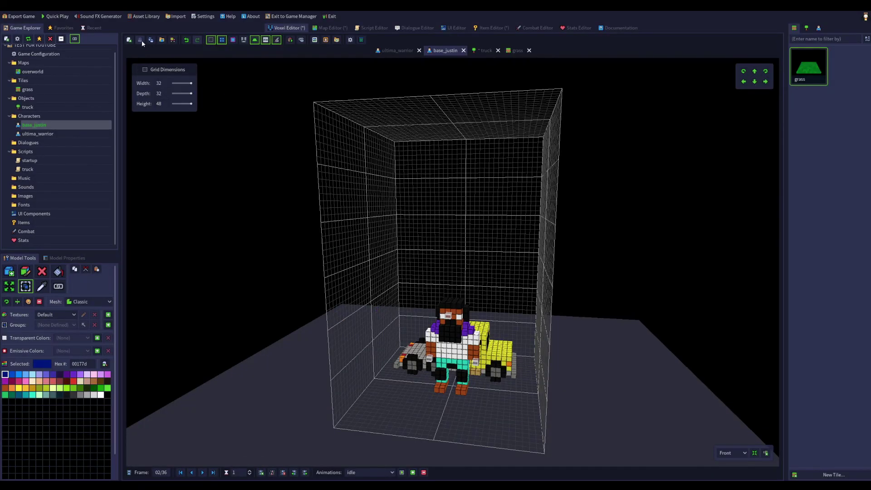
# - Quick Play the game with the merged truck character, accepting unsaved changes
pyautogui.click(56, 17)
pyautogui.click(423, 257)
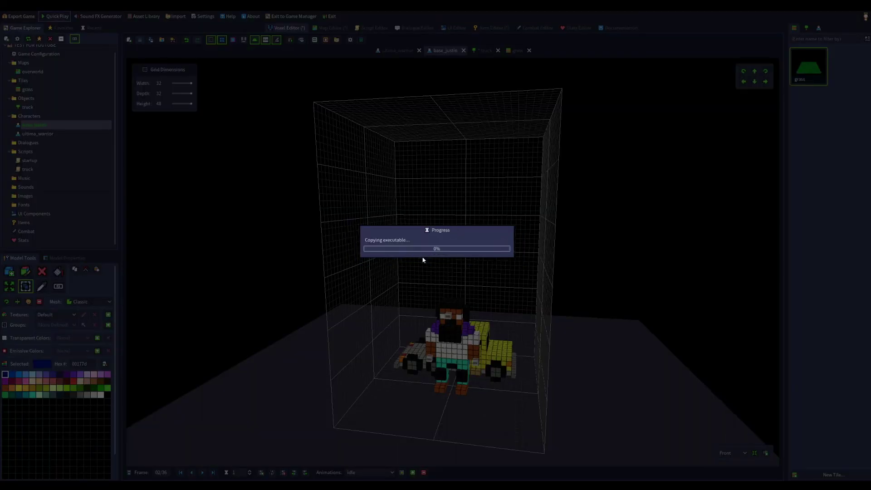